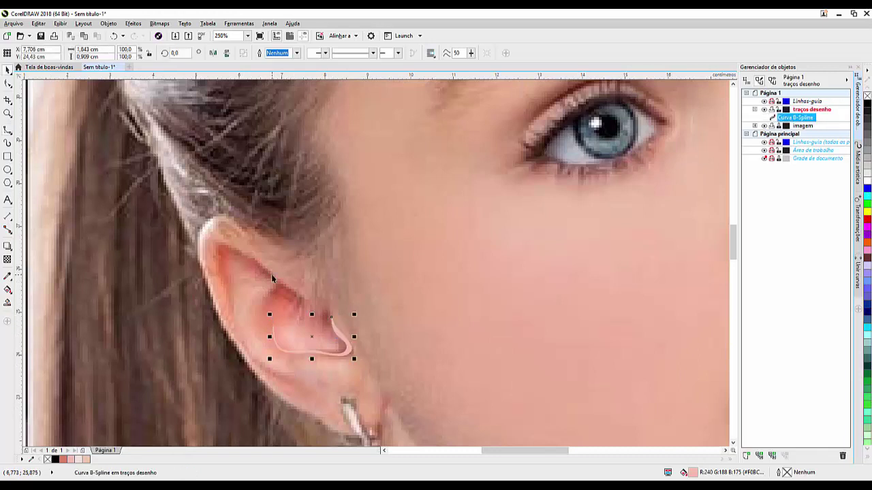
# Step: Trace the outer ear outline and its upper and lower inner-fold curves with B-Spline
pyautogui.click(9, 142)
pyautogui.click(276, 242)
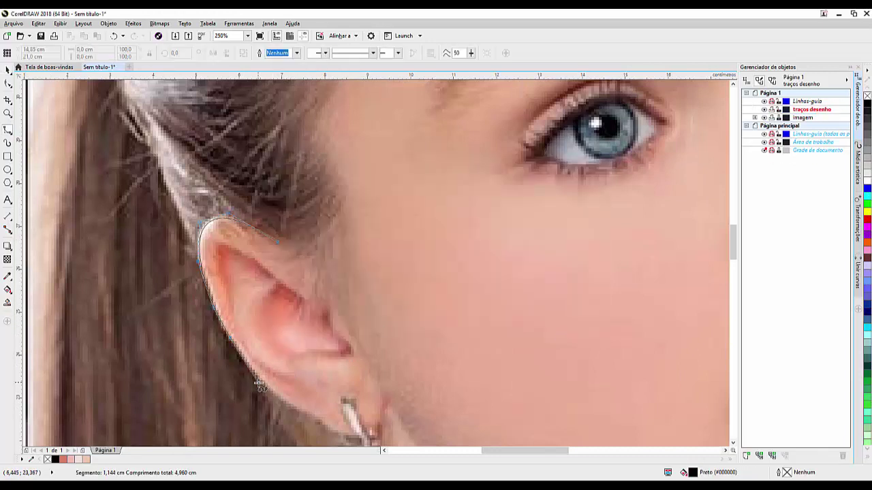
pyautogui.click(222, 224)
pyautogui.click(230, 316)
pyautogui.click(218, 248)
pyautogui.doubleClick(303, 307)
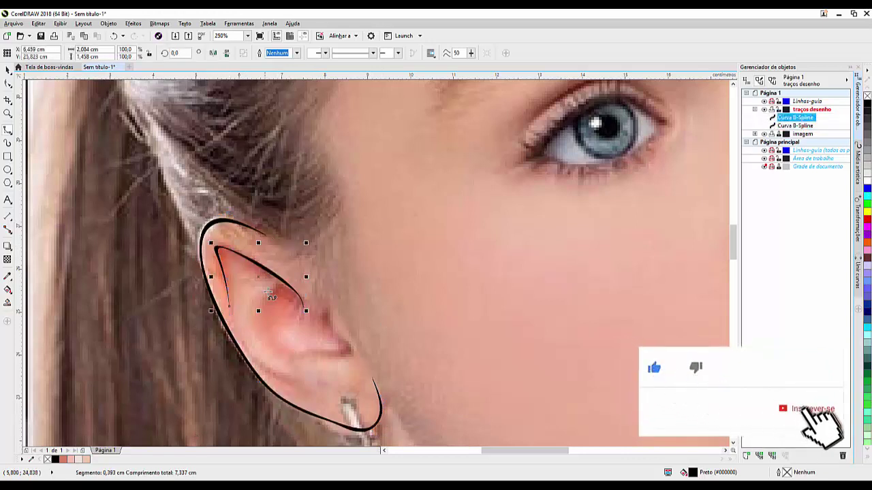
pyautogui.click(269, 289)
pyautogui.click(259, 332)
pyautogui.click(272, 352)
pyautogui.click(307, 353)
pyautogui.doubleClick(327, 311)
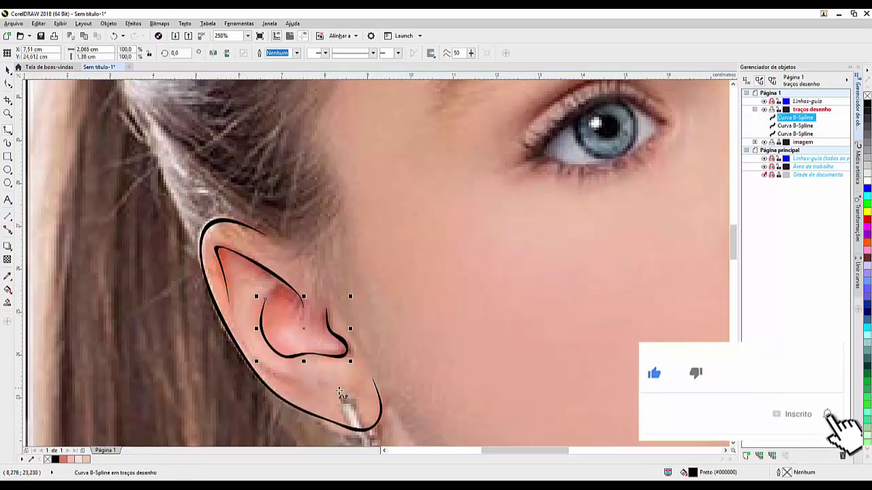
# Step: Trace the front edge of the ear as a separate curve
pyautogui.click(242, 271)
pyautogui.click(237, 320)
pyautogui.click(252, 349)
pyautogui.doubleClick(256, 352)
# Step: Trace the full jaw and cheek outline as one curve
pyautogui.scroll(-2, 301, 269)
pyautogui.click(358, 358)
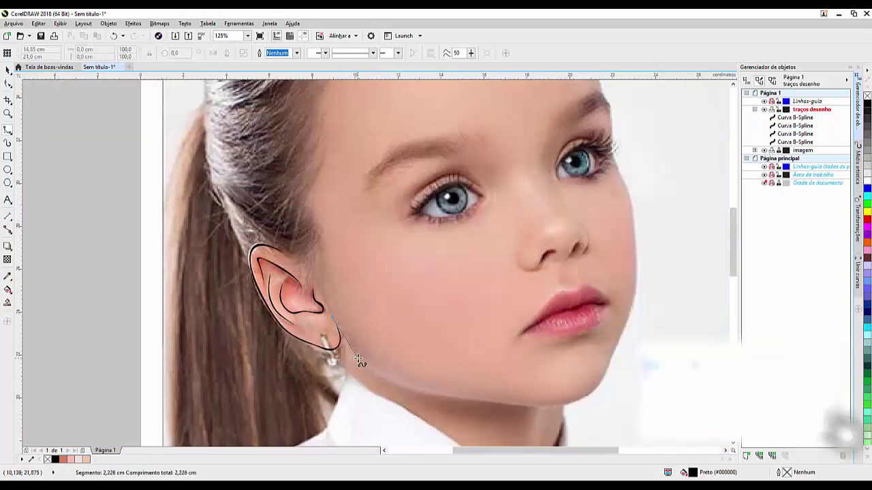
pyautogui.click(397, 385)
pyautogui.click(529, 403)
pyautogui.scroll(3, 611, 109)
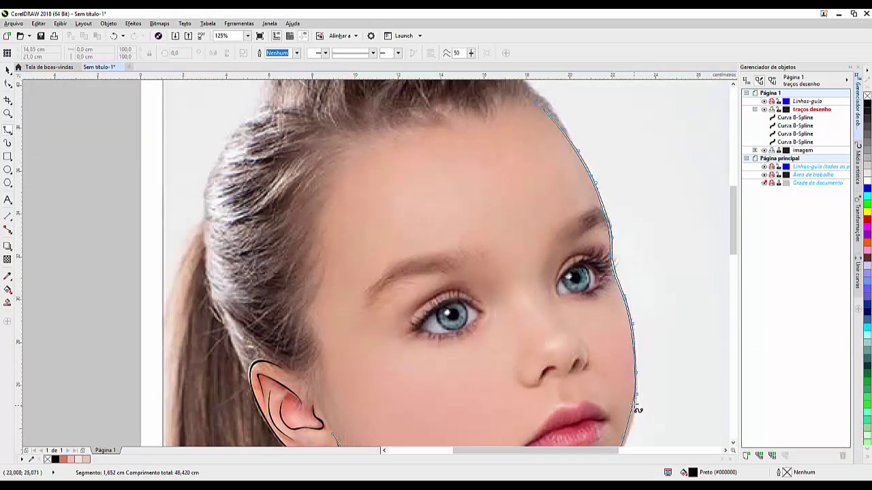
pyautogui.scroll(-3, 630, 402)
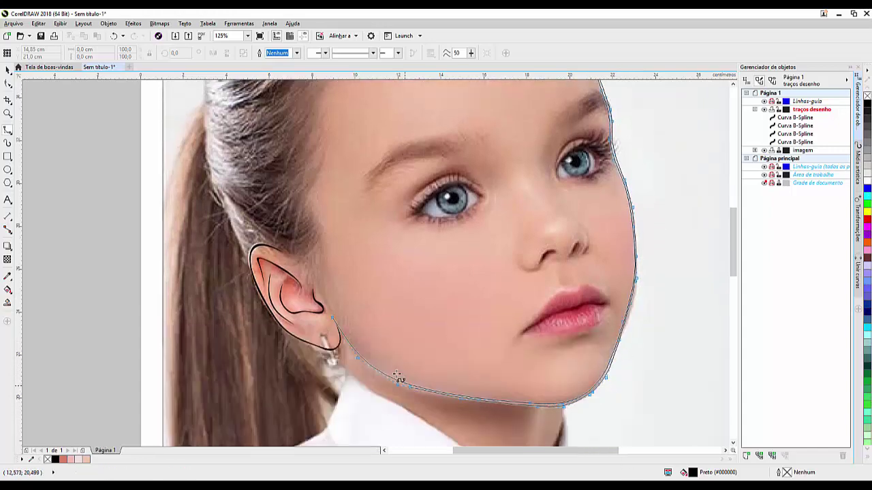
pyautogui.doubleClick(324, 307)
pyautogui.scroll(-3, 325, 307)
pyautogui.scroll(4, 447, 292)
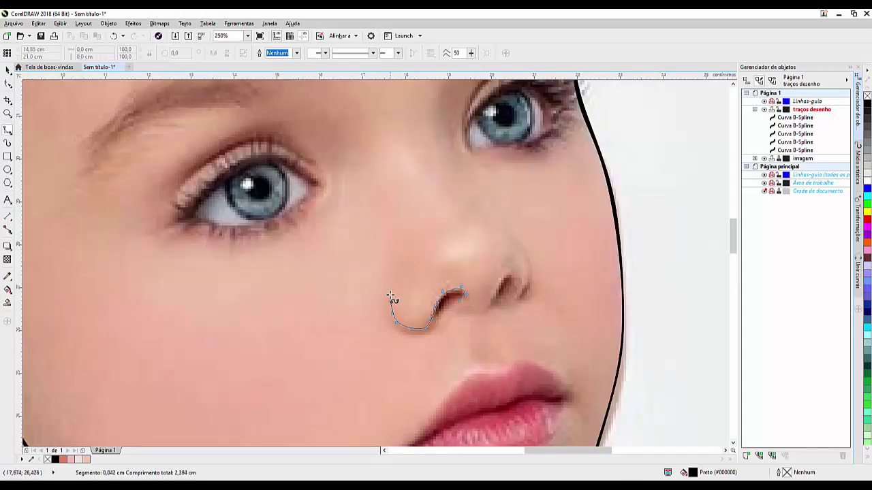
# Step: Draw curves for the left and right nostrils and the nose tip
pyautogui.doubleClick(441, 319)
pyautogui.click(472, 306)
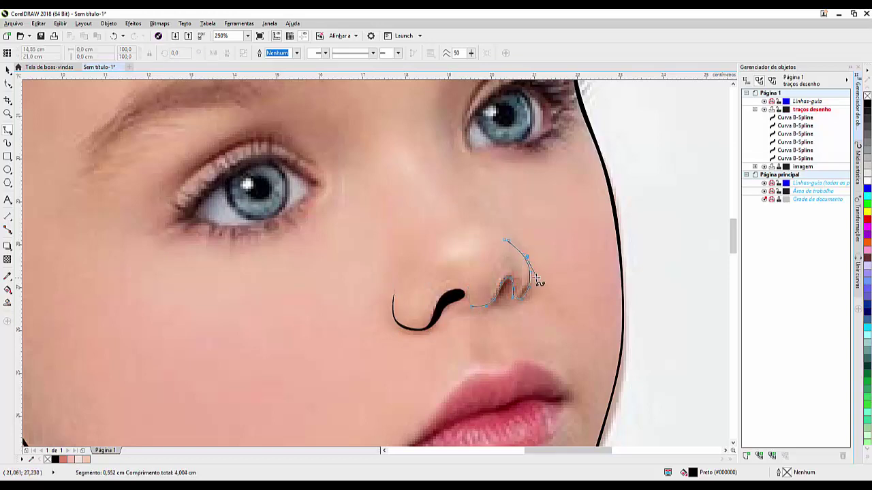
pyautogui.doubleClick(500, 305)
pyautogui.click(472, 239)
pyautogui.doubleClick(438, 249)
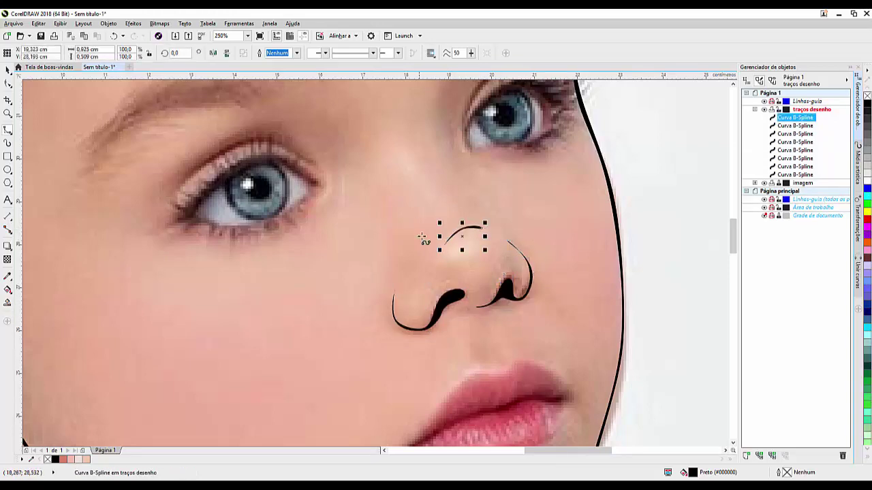
pyautogui.scroll(3, 241, 347)
# Step: Trace the left and right upper eyelid creases
pyautogui.click(242, 348)
pyautogui.click(335, 270)
pyautogui.click(404, 242)
pyautogui.click(477, 271)
pyautogui.doubleClick(347, 262)
pyautogui.scroll(-3, 353, 210)
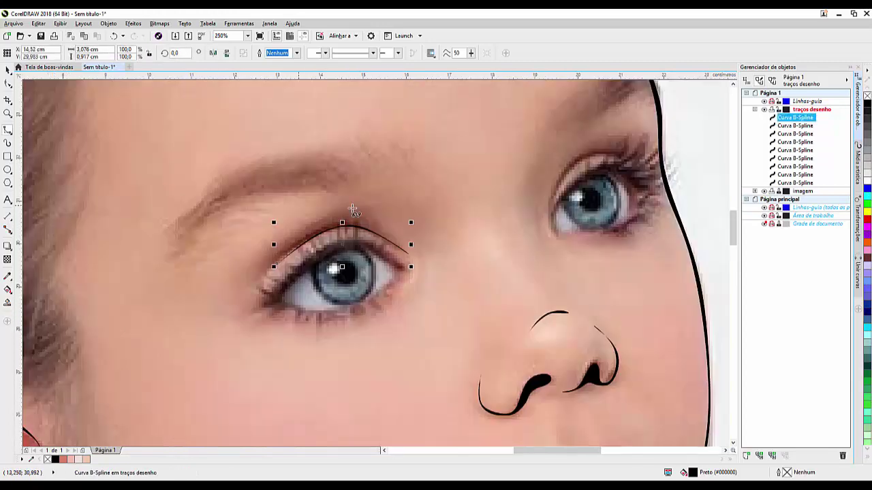
pyautogui.doubleClick(631, 158)
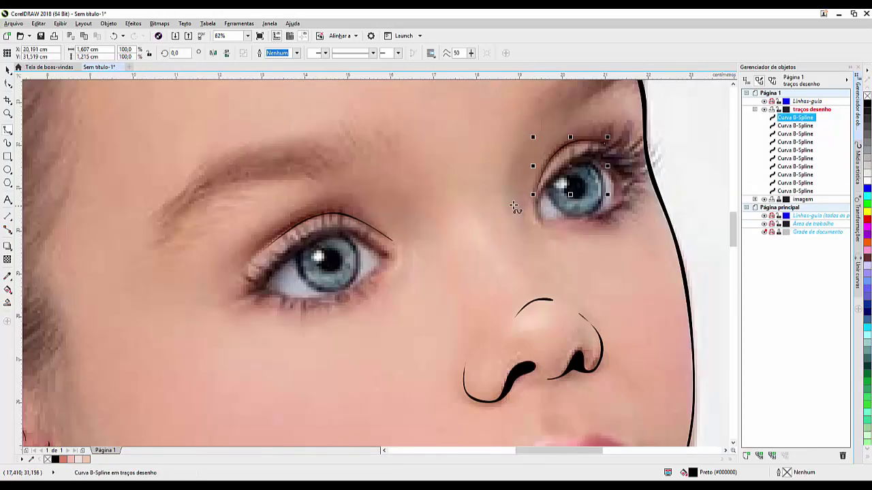
# Step: Add two short lines beside the nose and another short face curve
pyautogui.click(502, 194)
pyautogui.click(505, 214)
pyautogui.doubleClick(504, 199)
pyautogui.click(463, 263)
pyautogui.doubleClick(440, 218)
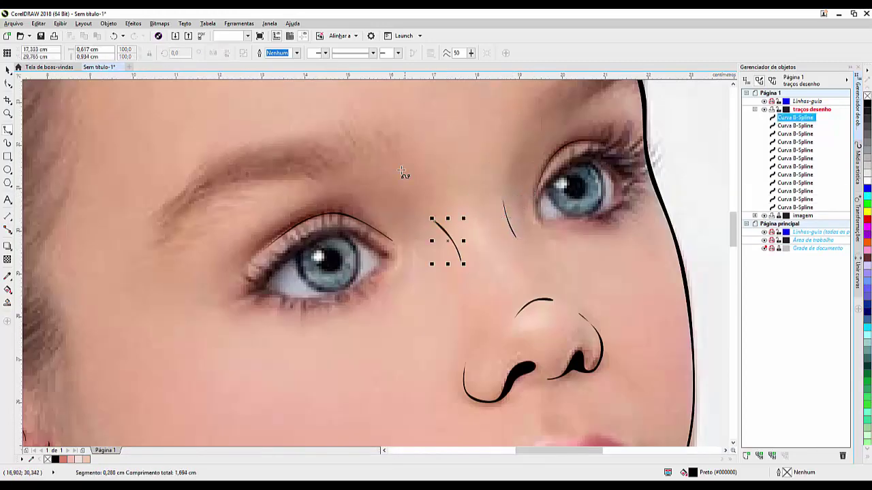
pyautogui.scroll(-5, 402, 171)
pyautogui.click(456, 302)
pyautogui.click(438, 302)
pyautogui.doubleClick(419, 311)
pyautogui.scroll(-4, 436, 287)
pyautogui.scroll(4, 409, 327)
# Step: Draw a thick eyeliner curve along the left eye
pyautogui.click(447, 325)
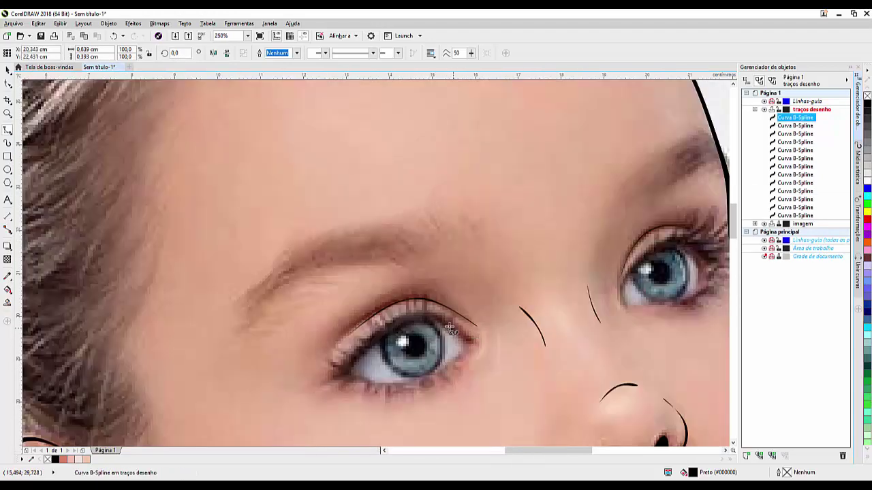
pyautogui.click(425, 320)
pyautogui.doubleClick(425, 318)
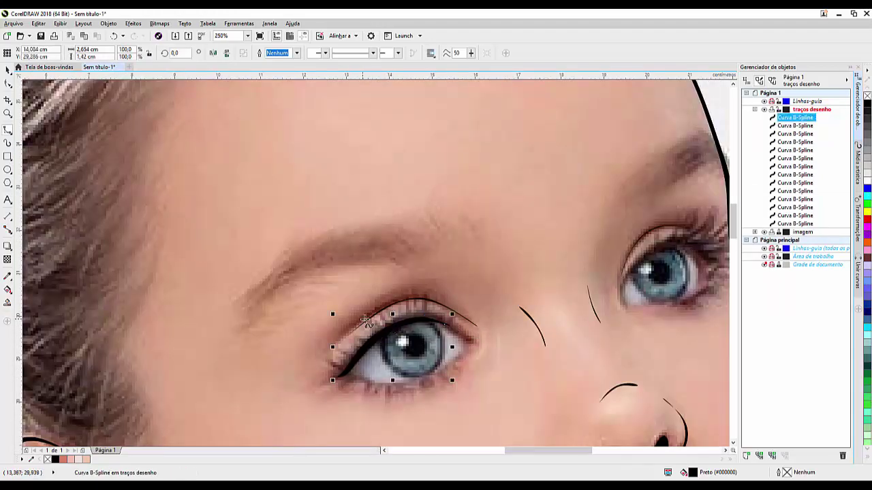
pyautogui.click(8, 129)
# Step: Draw freehand eyelash strokes along the left upper lid toward the outer corner
pyautogui.click(41, 186)
pyautogui.scroll(3, 334, 381)
pyautogui.click(371, 344)
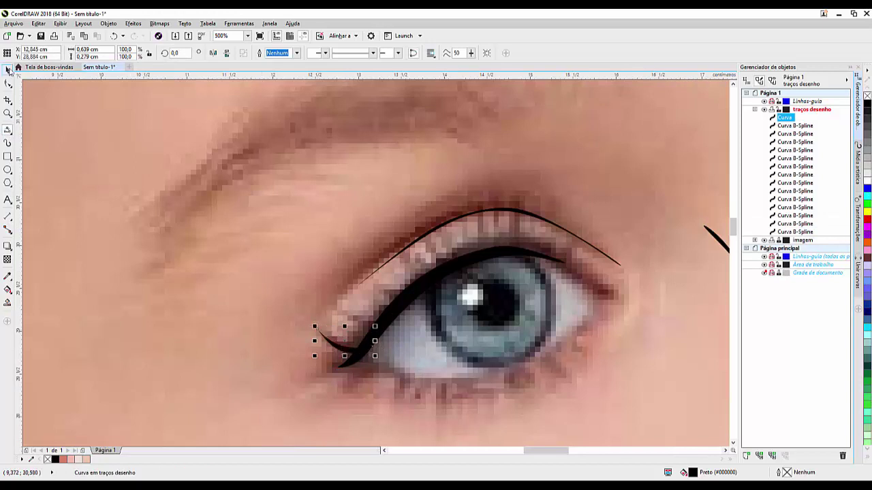
pyautogui.moveTo(355, 335); pyautogui.dragTo(326, 320)
pyautogui.moveTo(382, 308); pyautogui.dragTo(350, 289)
pyautogui.moveTo(412, 281); pyautogui.dragTo(384, 266)
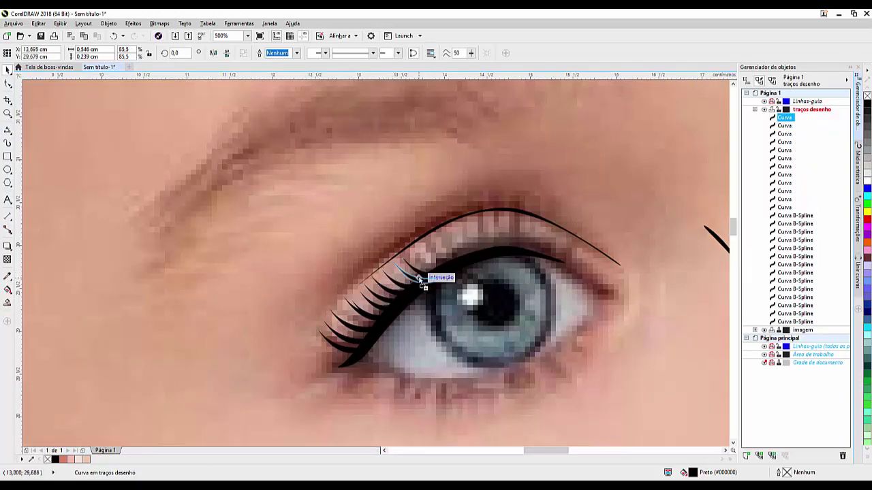
pyautogui.moveTo(450, 263); pyautogui.dragTo(399, 251)
pyautogui.moveTo(442, 269)
pyautogui.mouseDown()
pyautogui.moveTo(424, 243)
pyautogui.moveTo(476, 249)
pyautogui.moveTo(509, 227)
pyautogui.mouseUp()
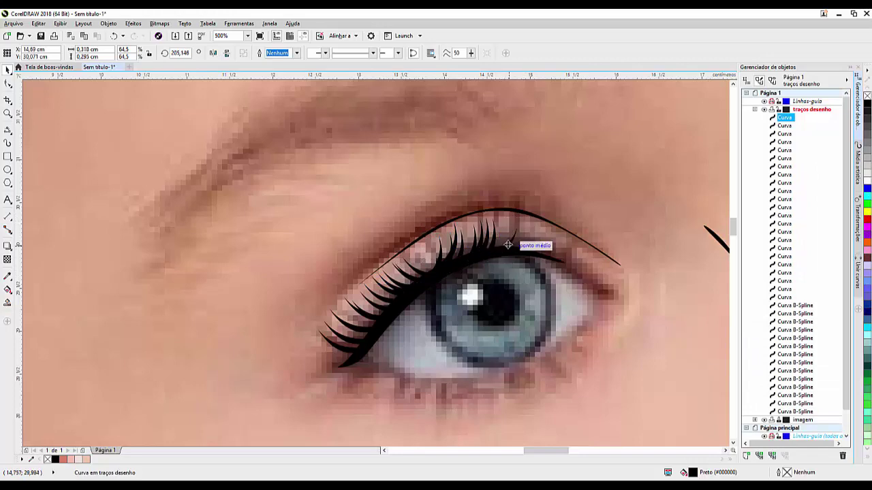
# Step: Close the right eye's eyeliner into a filled black shape
pyautogui.press('space')
pyautogui.scroll(-4, 394, 212)
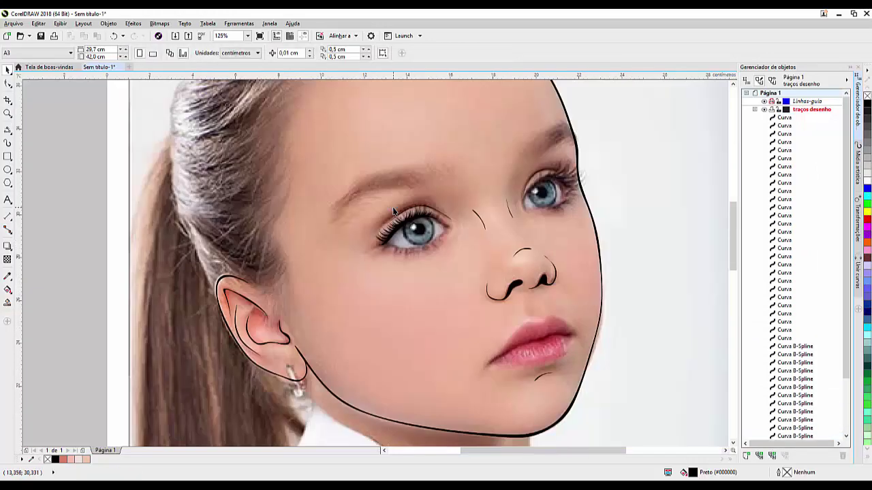
pyautogui.scroll(4, 394, 212)
pyautogui.press('space')
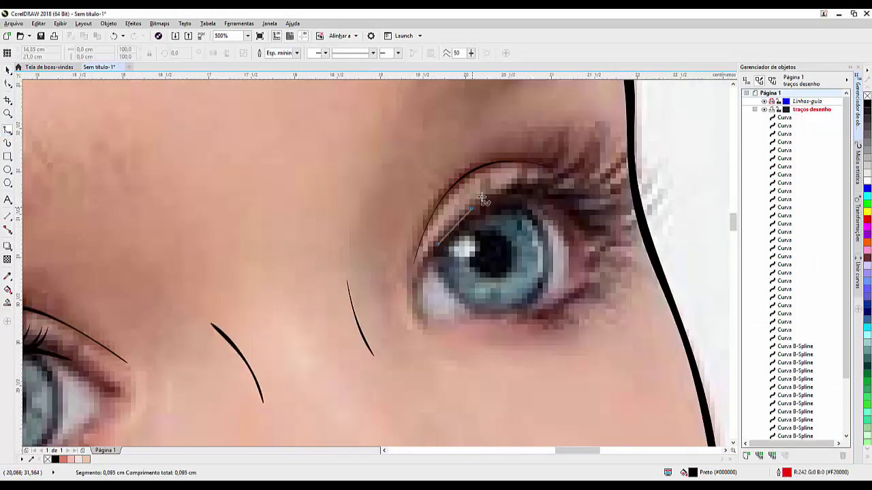
pyautogui.click(436, 244)
# Step: Draw three freehand eyelashes at the outer right upper lid
pyautogui.click(8, 129)
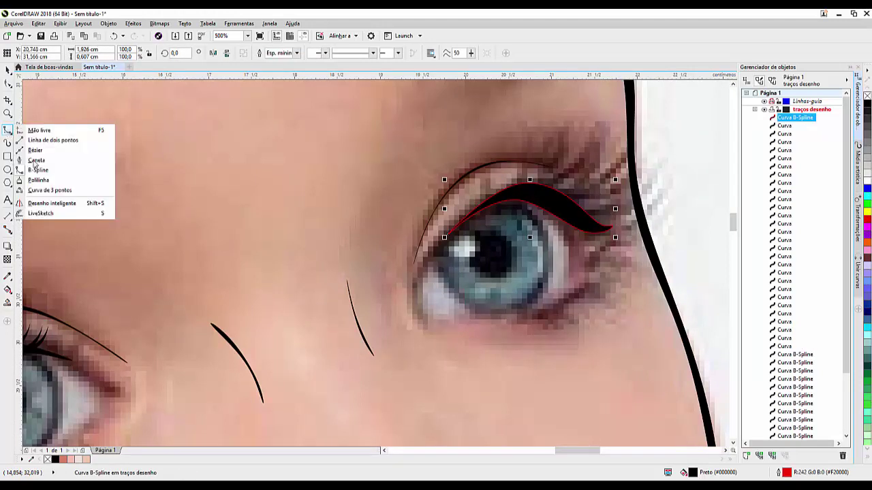
pyautogui.click(38, 129)
pyautogui.moveTo(535, 193); pyautogui.dragTo(603, 129)
pyautogui.moveTo(562, 197); pyautogui.dragTo(610, 133)
pyautogui.moveTo(572, 199)
pyautogui.mouseDown()
pyautogui.moveTo(616, 138)
pyautogui.moveTo(621, 146)
pyautogui.mouseUp()
pyautogui.scroll(-2, 632, 148)
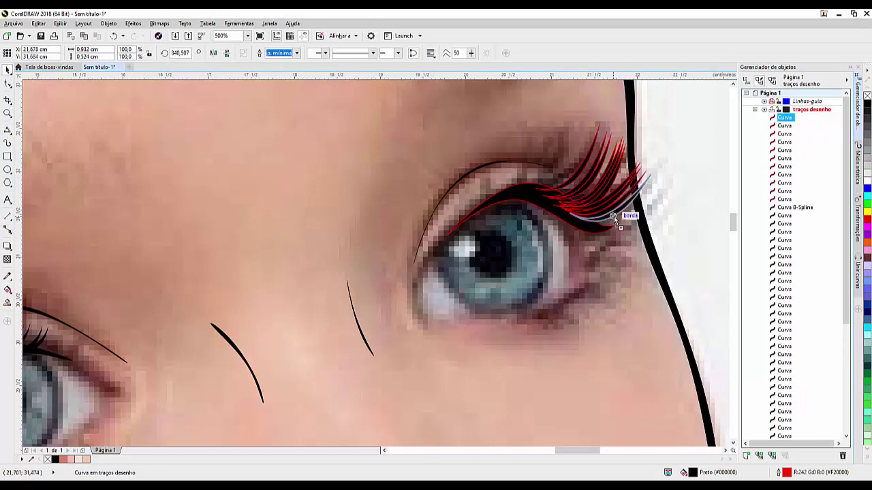
# Step: Rotate the eyelash group to follow the lid and select several lash curves
pyautogui.moveTo(613, 204); pyautogui.dragTo(560, 186)
pyautogui.scroll(-2, 497, 151)
pyautogui.click(475, 199)
pyautogui.scroll(3, 470, 203)
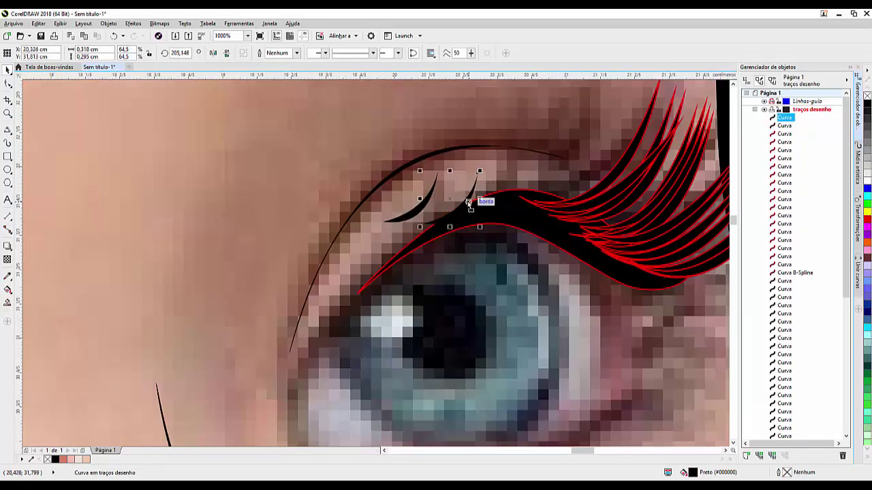
pyautogui.scroll(-5, 432, 159)
pyautogui.moveTo(388, 164); pyautogui.dragTo(515, 232)
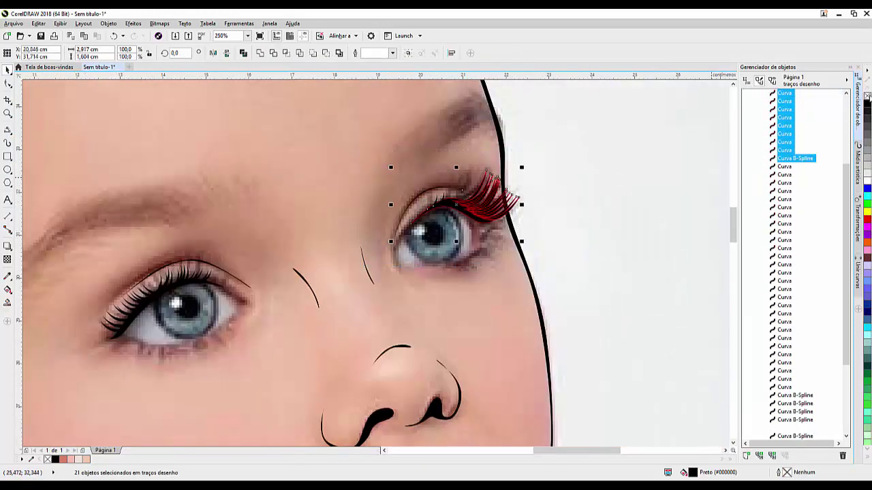
pyautogui.scroll(-2, 431, 193)
pyautogui.scroll(2, 320, 246)
# Step: Draw three freehand lashes along the lower left lid
pyautogui.press('F5')
pyautogui.moveTo(322, 267); pyautogui.dragTo(292, 285)
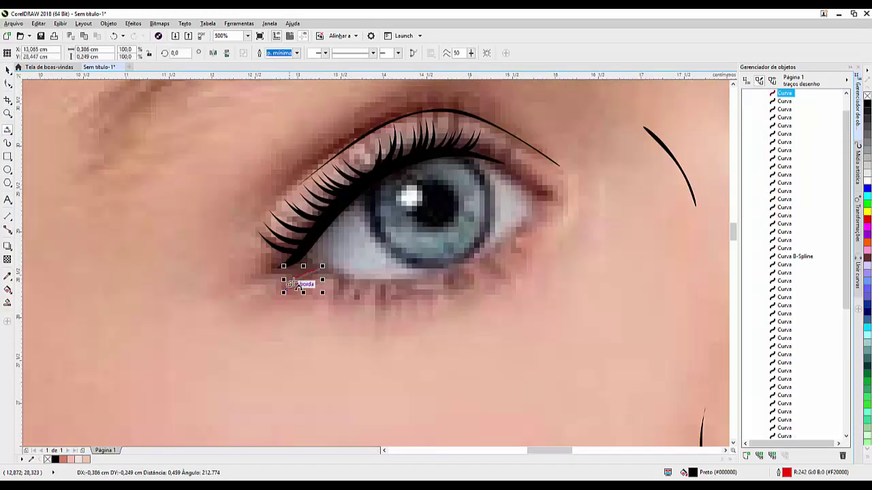
pyautogui.moveTo(356, 291); pyautogui.dragTo(345, 298)
pyautogui.moveTo(391, 281); pyautogui.dragTo(365, 302)
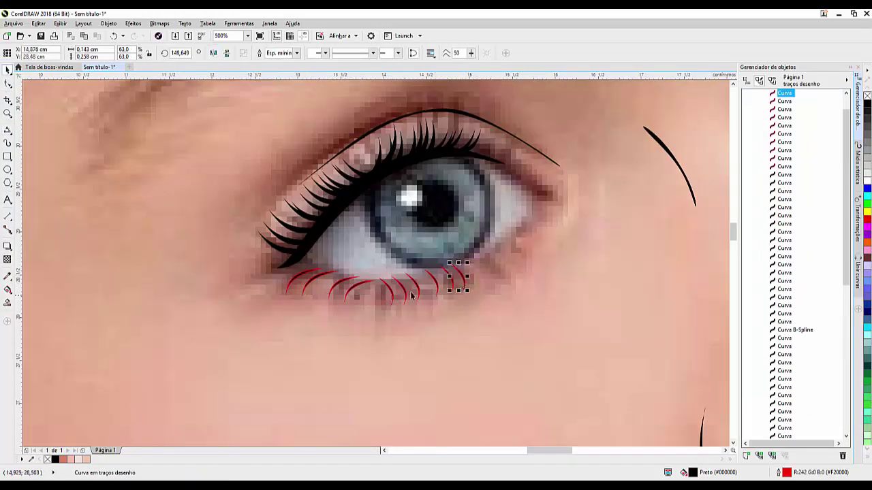
pyautogui.scroll(-3, 412, 295)
pyautogui.scroll(3, 463, 218)
# Step: Draw four freehand lashes along the lower right lid
pyautogui.moveTo(457, 243); pyautogui.dragTo(521, 251)
pyautogui.moveTo(481, 235); pyautogui.dragTo(545, 240)
pyautogui.moveTo(500, 223); pyautogui.dragTo(555, 231)
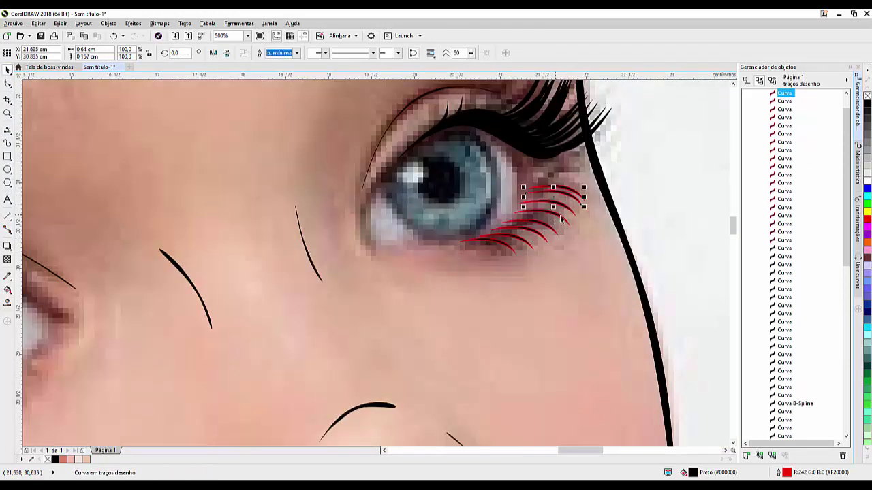
pyautogui.moveTo(542, 203); pyautogui.dragTo(560, 211)
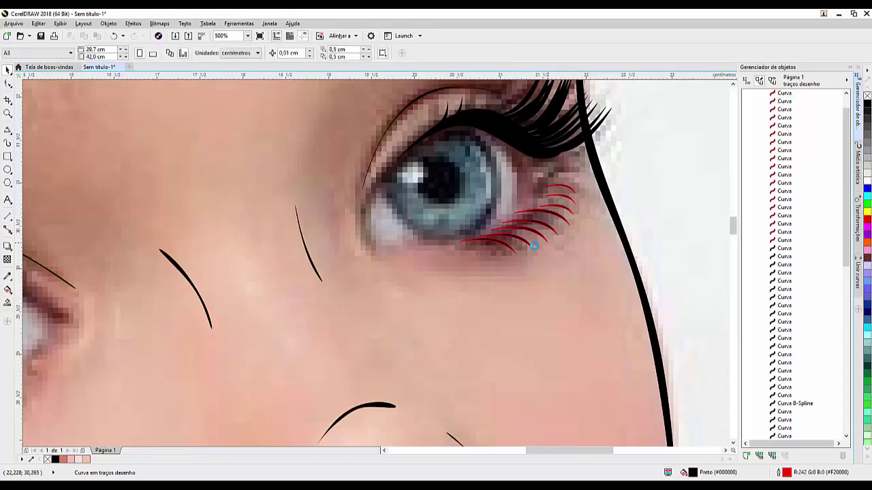
pyautogui.scroll(-5, 563, 197)
pyautogui.scroll(2, 400, 275)
# Step: Draw a curve following the lower right eyelid
pyautogui.click(9, 130)
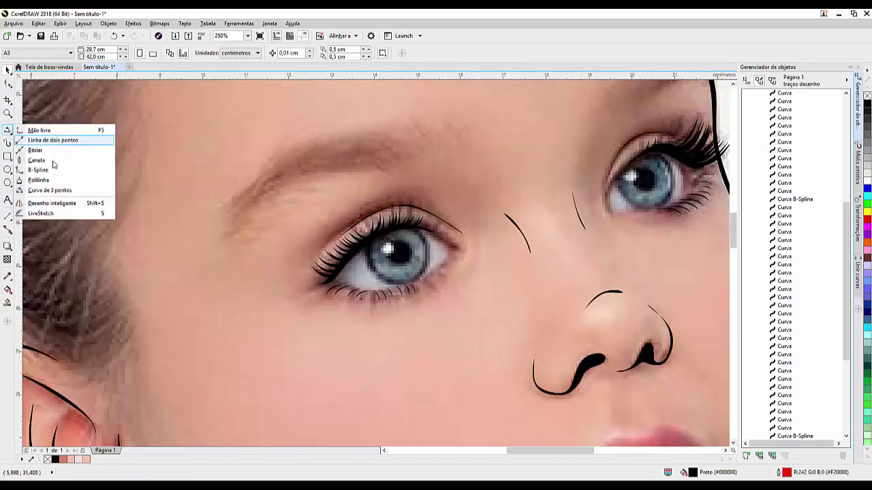
pyautogui.click(41, 129)
pyautogui.scroll(2, 285, 250)
pyautogui.scroll(-2, 274, 252)
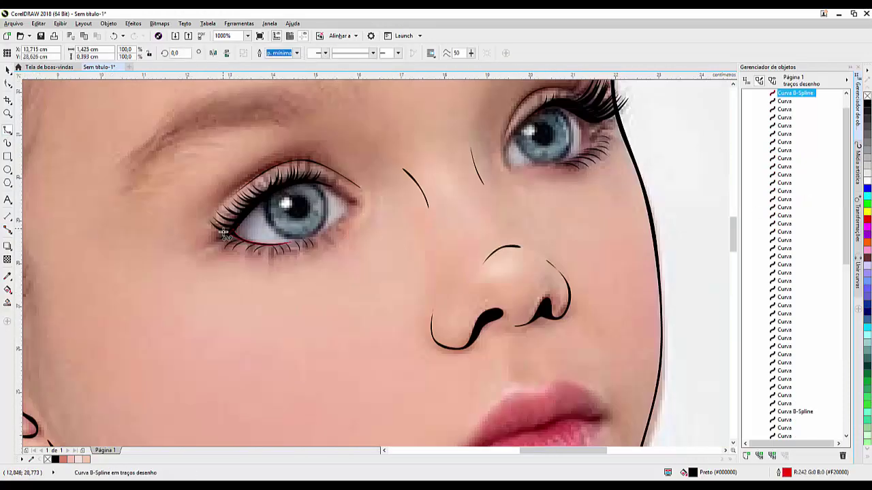
pyautogui.scroll(1, 560, 193)
pyautogui.click(582, 121)
pyautogui.doubleClick(560, 189)
pyautogui.scroll(-2, 560, 193)
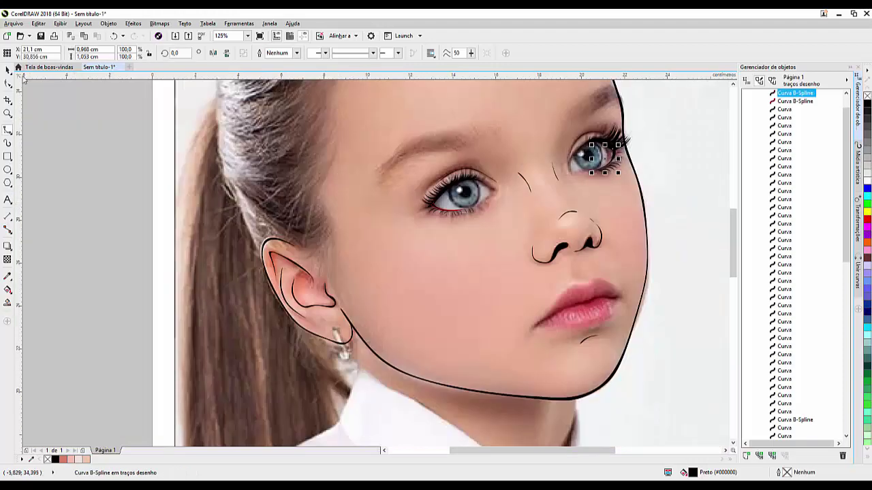
# Step: Add smooth curves under the left eye and under the right eye
pyautogui.press('space')
pyautogui.scroll(2, 511, 222)
pyautogui.press('space')
pyautogui.scroll(1, 334, 285)
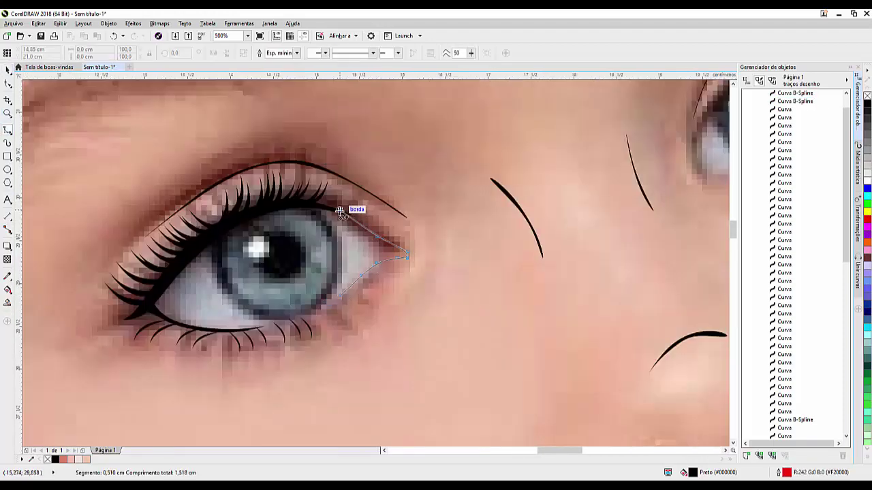
pyautogui.doubleClick(361, 276)
pyautogui.scroll(-2, 361, 276)
pyautogui.scroll(2, 441, 216)
pyautogui.click(470, 225)
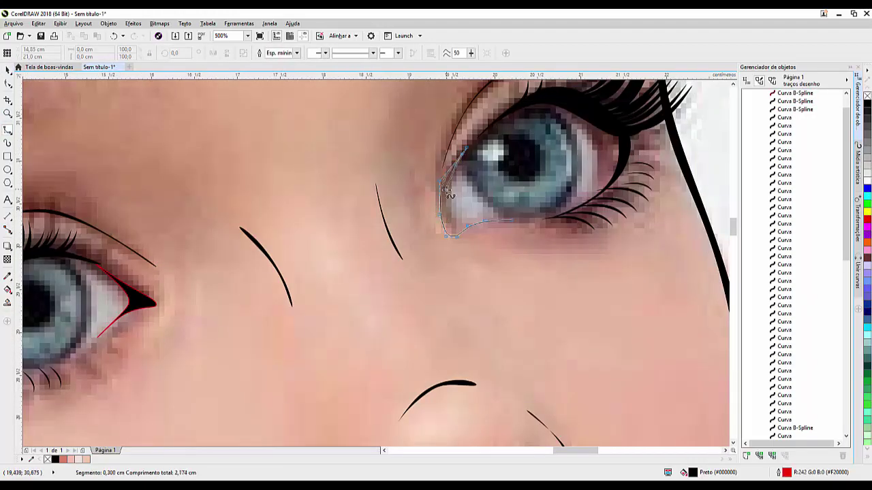
pyautogui.doubleClick(521, 220)
pyautogui.scroll(-2, 522, 220)
# Step: Finish a short curve beneath the nose and clear the selection
pyautogui.press('space')
pyautogui.press('space')
pyautogui.scroll(-1, 535, 176)
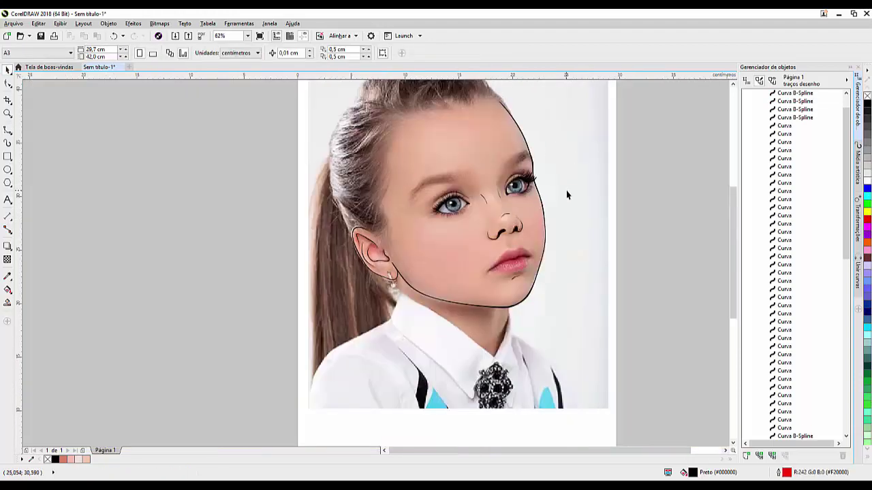
pyautogui.scroll(2, 430, 271)
pyautogui.doubleClick(431, 272)
pyautogui.scroll(-2, 443, 265)
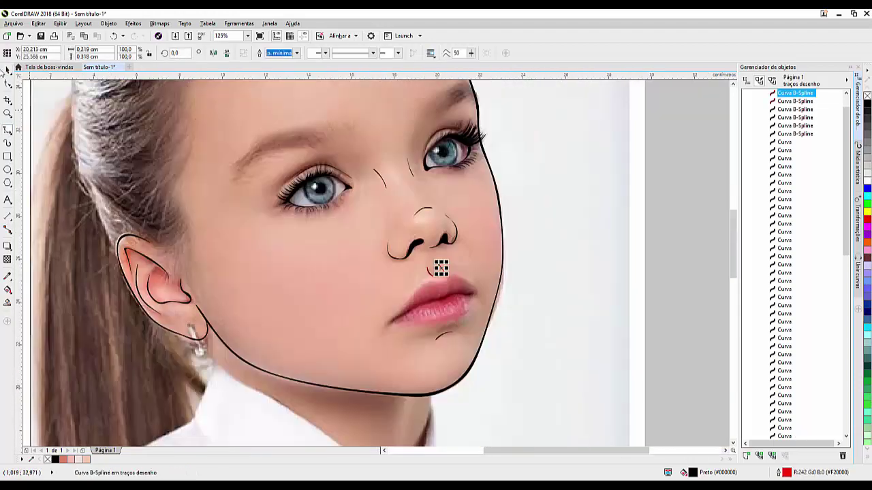
pyautogui.press('space')
pyautogui.click(615, 253)
pyautogui.scroll(-2, 398, 168)
# Step: Draw the first left eyebrow hair stroke and duplicate it upward along the brow
pyautogui.scroll(4, 370, 259)
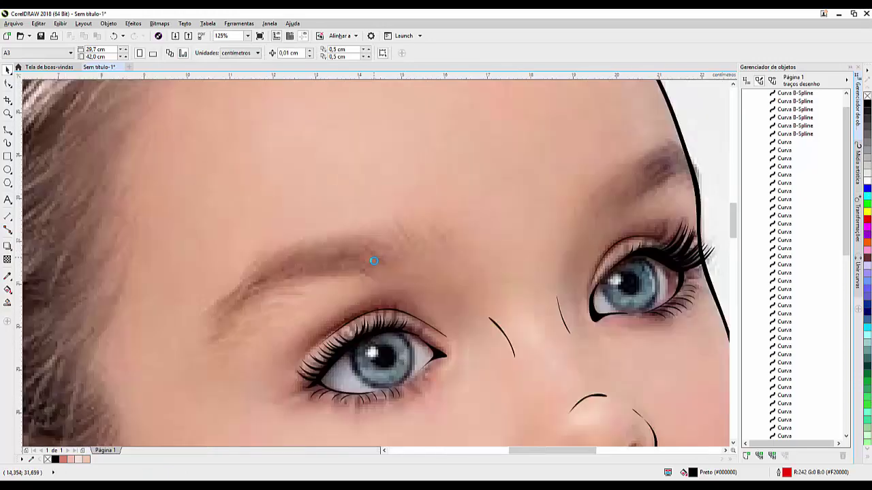
pyautogui.press('space')
pyautogui.doubleClick(308, 288)
pyautogui.scroll(2, 248, 298)
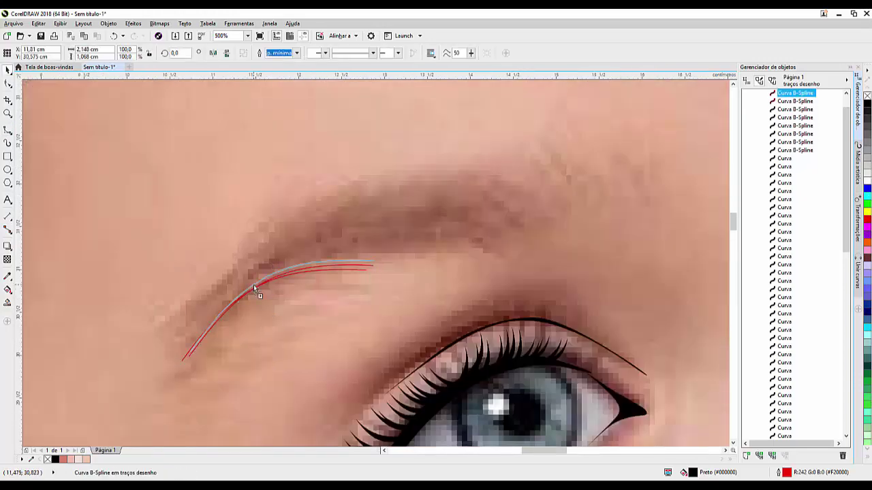
pyautogui.moveTo(253, 284); pyautogui.dragTo(254, 261)
# Step: Add a curved hair stroke running right along the brow
pyautogui.click(7, 129)
pyautogui.click(381, 223)
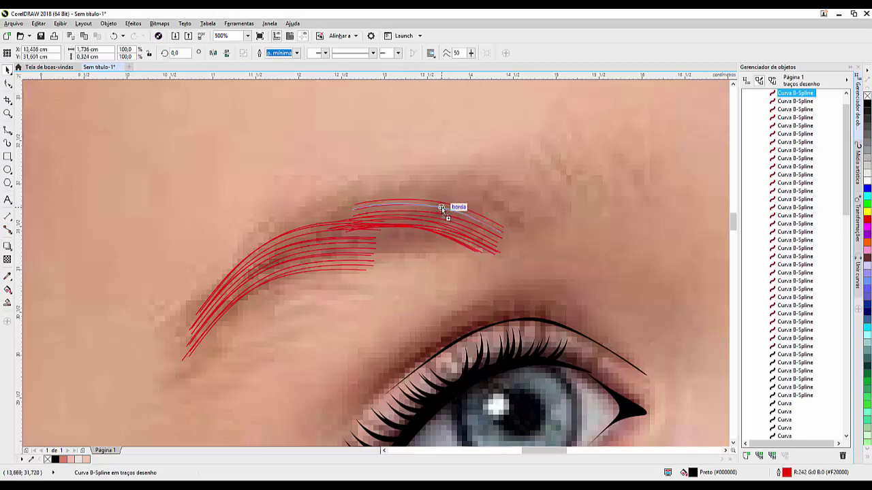
pyautogui.doubleClick(443, 206)
pyautogui.press('space')
pyautogui.click(394, 245)
pyautogui.scroll(4, 394, 244)
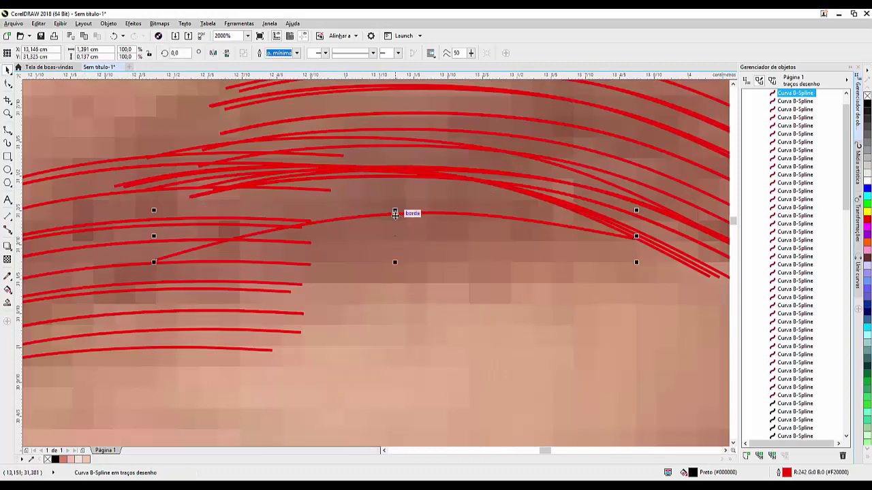
pyautogui.click(395, 273)
# Step: Draw another hair stroke across the top of the left brow
pyautogui.scroll(-3, 360, 289)
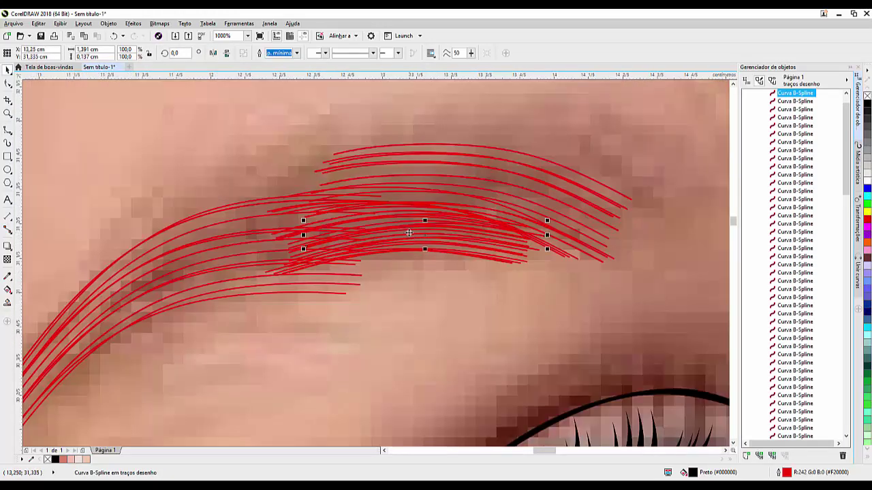
pyautogui.scroll(-3, 408, 234)
pyautogui.scroll(2, 436, 234)
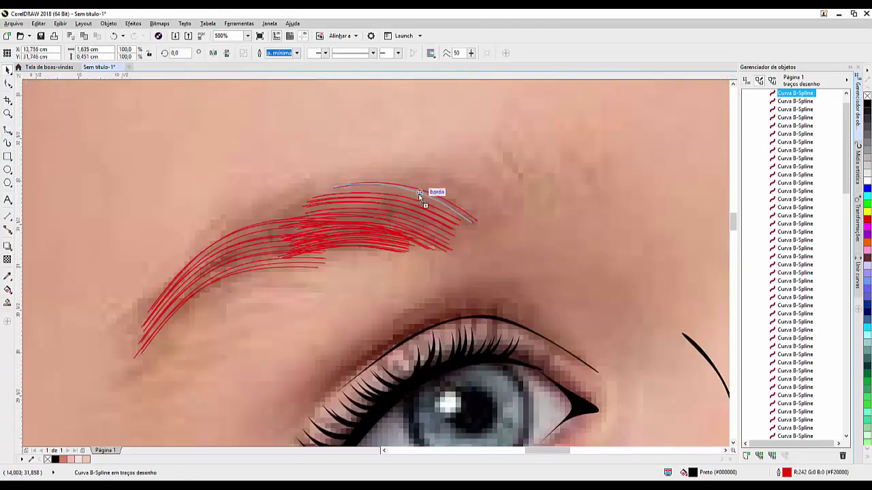
pyautogui.doubleClick(418, 194)
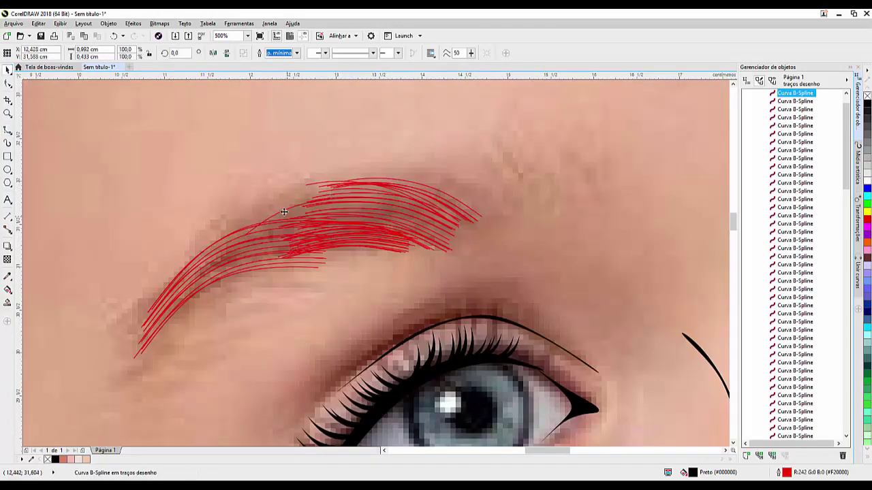
pyautogui.scroll(4, 282, 266)
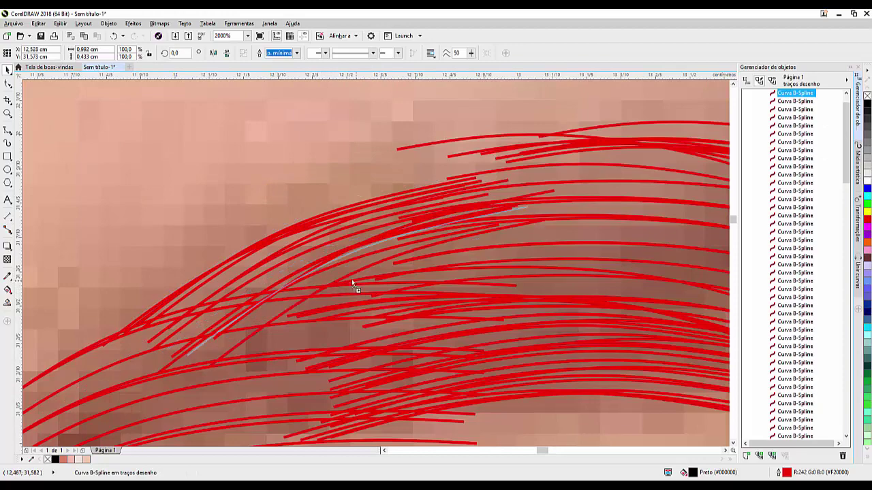
pyautogui.scroll(-4, 194, 152)
pyautogui.scroll(-2, 341, 170)
pyautogui.scroll(1, 341, 170)
pyautogui.scroll(2, 292, 162)
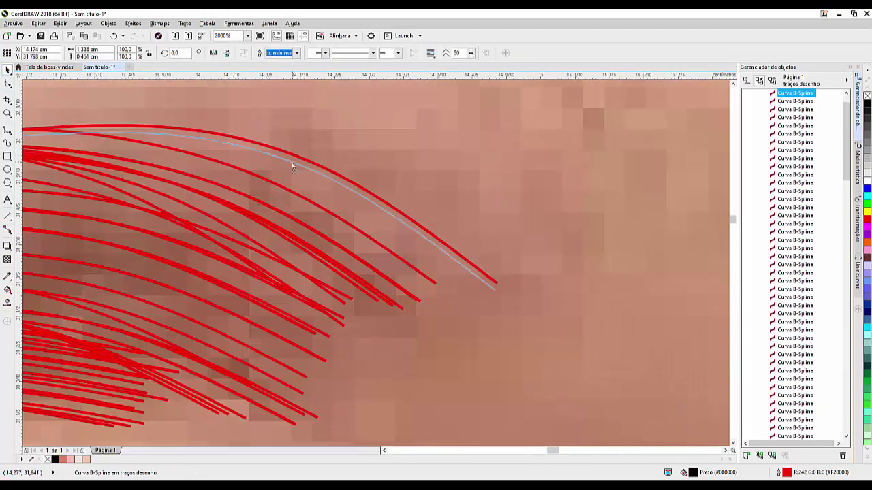
# Step: Marquee-select all the left eyebrow strokes and group them with Ctrl+G
pyautogui.press('space')
pyautogui.scroll(-3, 272, 177)
pyautogui.scroll(4, 272, 177)
pyautogui.click(249, 253)
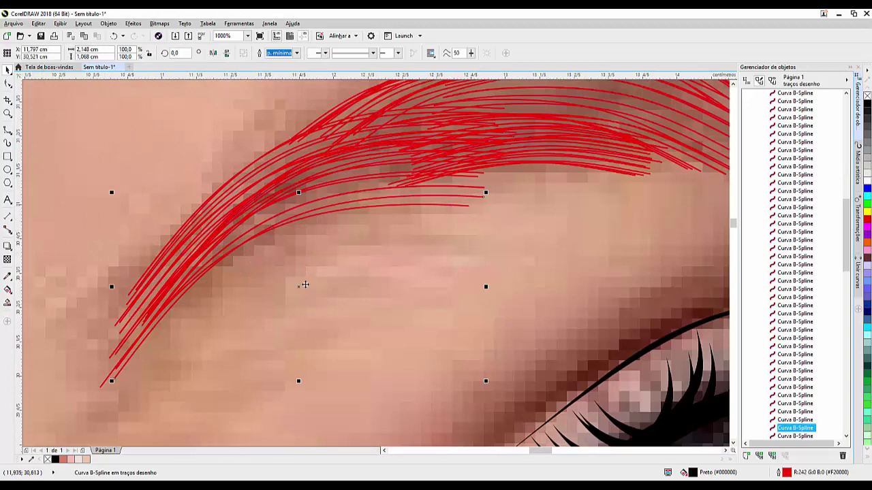
pyautogui.click(306, 271)
pyautogui.scroll(-6, 322, 215)
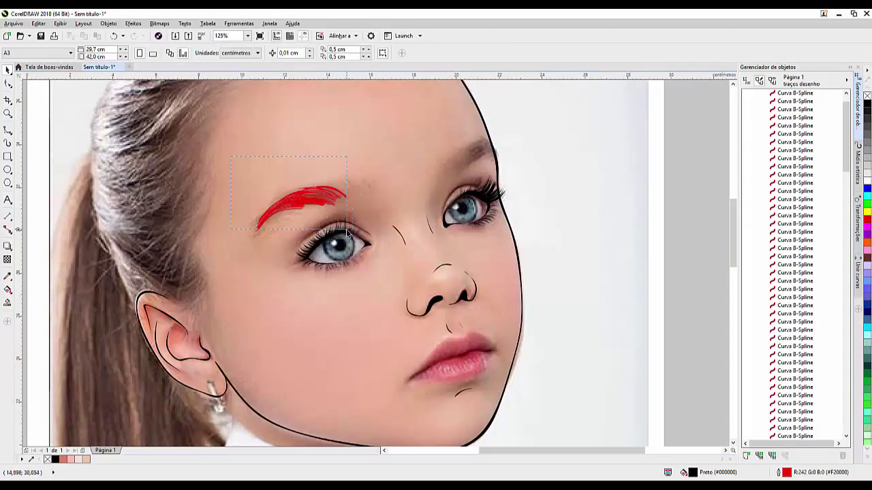
pyautogui.moveTo(356, 232); pyautogui.dragTo(354, 230)
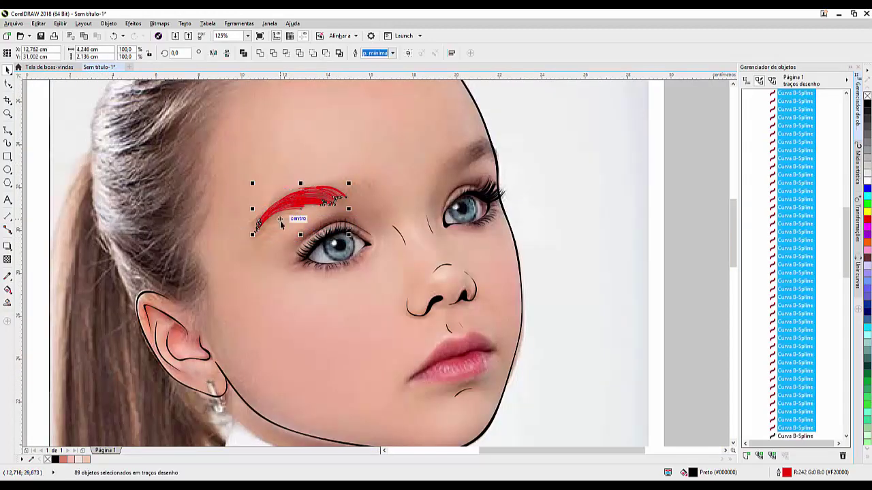
pyautogui.hotkey('ctrl', 'g')
pyautogui.click(108, 23)
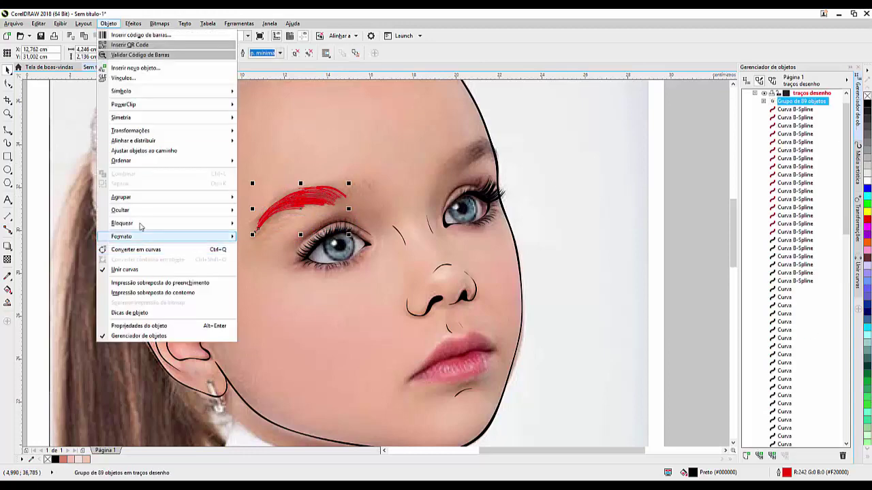
pyautogui.press('Escape')
# Step: Colour 16 eyebrow strokes with brown sampled from the photo's brow, then regroup them
pyautogui.click(790, 224)
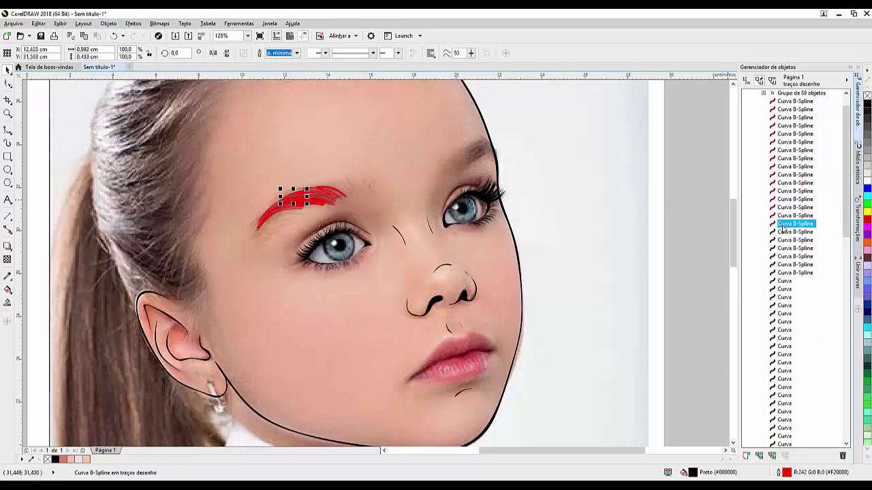
pyautogui.keyDown('shift'); pyautogui.click(790, 101); pyautogui.keyUp('shift')
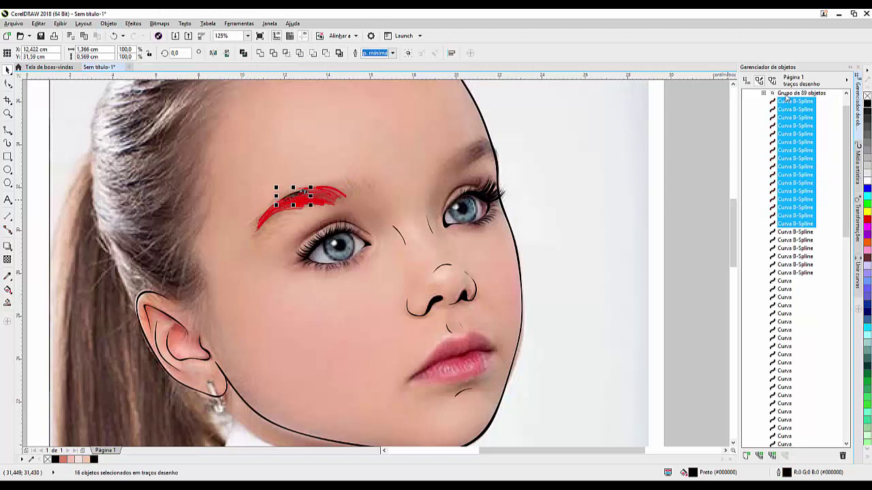
pyautogui.press('i')
pyautogui.click(477, 162)
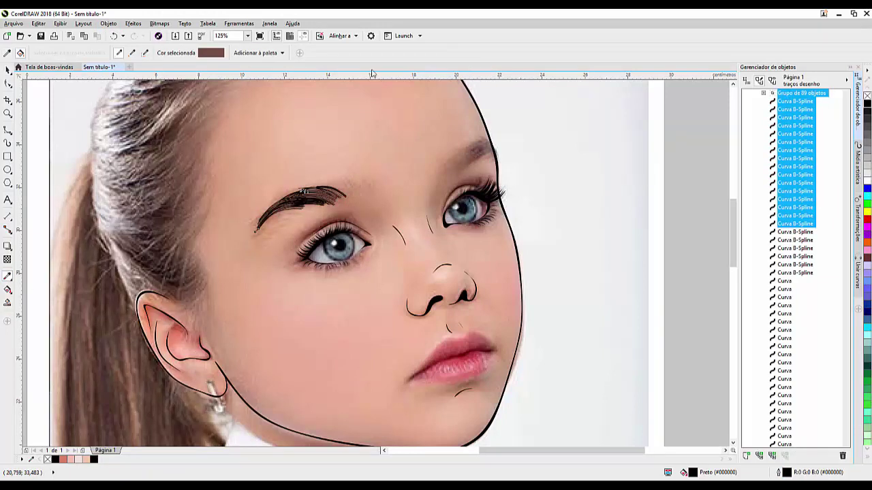
pyautogui.click(317, 195)
pyautogui.press('space')
pyautogui.hotkey('ctrl', 'g')
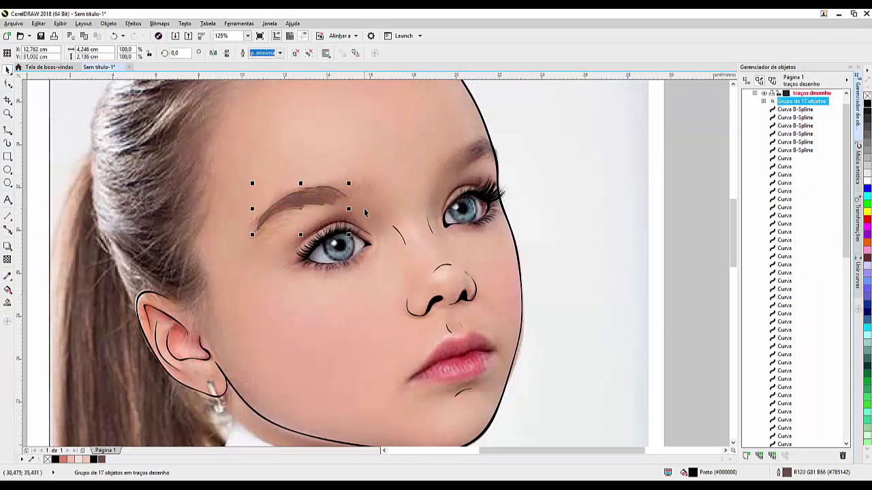
# Step: Draw the first hair stroke of the right eyebrow
pyautogui.scroll(4, 472, 136)
pyautogui.click(502, 229)
pyautogui.doubleClick(573, 235)
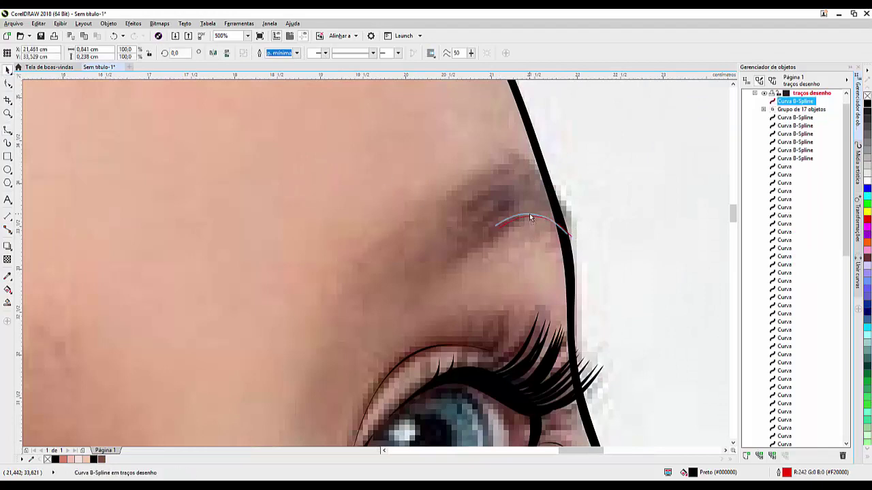
# Step: Stack copies of the right eyebrow stroke up the brow
pyautogui.press('space')
pyautogui.press('space')
pyautogui.press('space')
pyautogui.moveTo(532, 202)
pyautogui.mouseDown()
pyautogui.moveTo(517, 164)
pyautogui.moveTo(522, 191)
pyautogui.mouseUp()
pyautogui.press('space')
pyautogui.press('space')
pyautogui.press('space')
pyautogui.scroll(2, 517, 164)
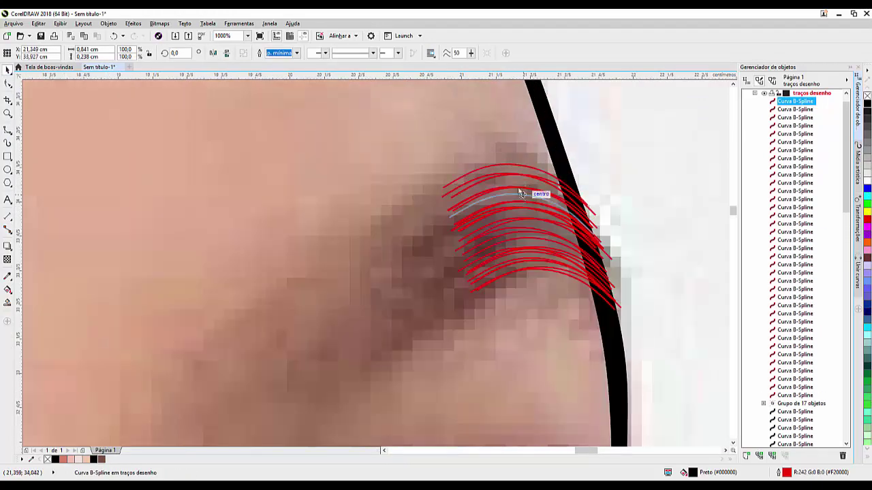
pyautogui.scroll(-2, 504, 272)
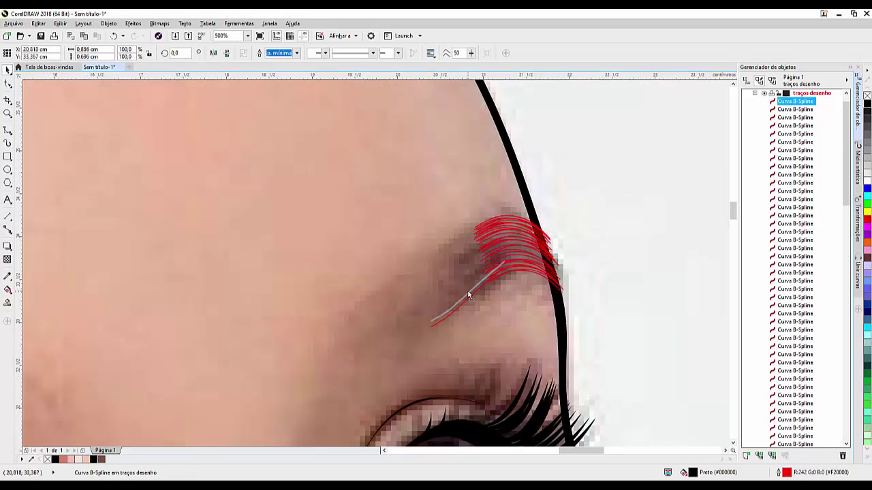
pyautogui.scroll(1, 470, 277)
pyautogui.scroll(1, 461, 286)
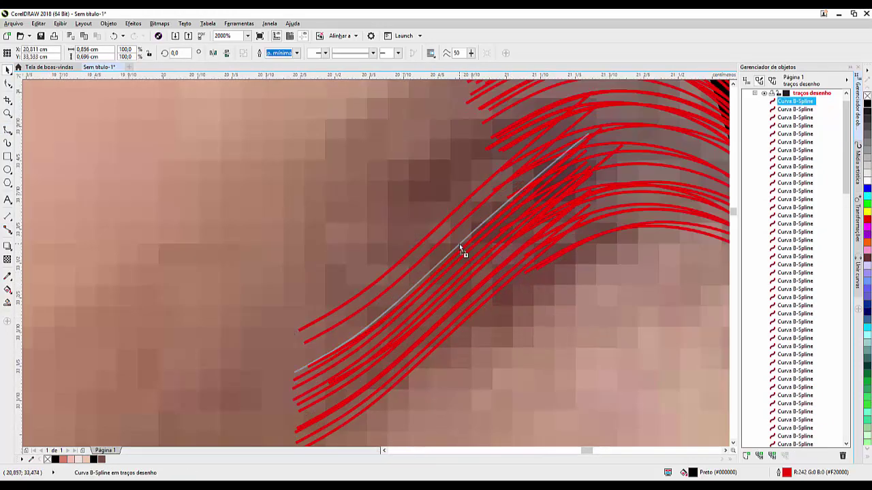
pyautogui.scroll(-2, 461, 250)
pyautogui.scroll(1, 346, 259)
# Step: Fill the lower-left part of the right brow with more hair strokes
pyautogui.click(391, 218)
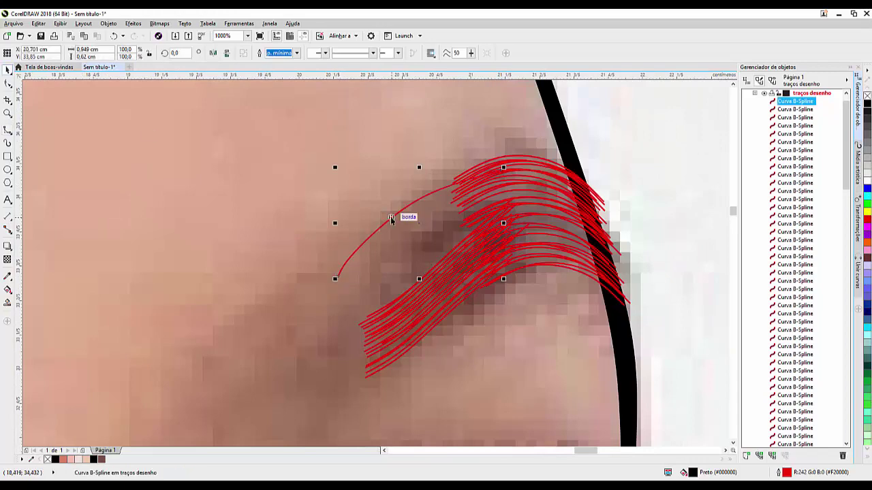
pyautogui.moveTo(398, 223)
pyautogui.mouseDown()
pyautogui.moveTo(462, 248)
pyautogui.moveTo(411, 222)
pyautogui.moveTo(423, 228)
pyautogui.moveTo(396, 263)
pyautogui.moveTo(393, 136)
pyautogui.mouseUp()
pyautogui.scroll(-2, 423, 229)
pyautogui.scroll(3, 424, 229)
pyautogui.scroll(2, 393, 136)
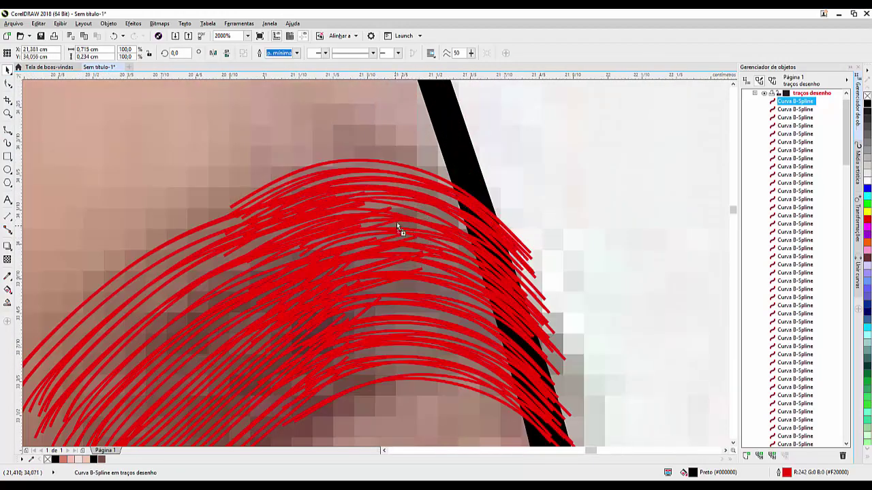
pyautogui.scroll(-3, 406, 312)
pyautogui.scroll(2, 388, 311)
pyautogui.scroll(2, 440, 301)
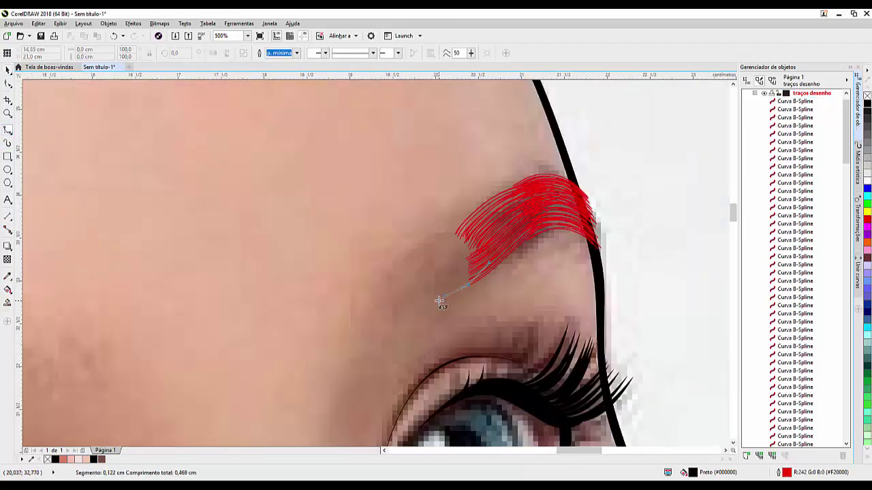
pyautogui.scroll(1, 412, 336)
pyautogui.moveTo(429, 313)
pyautogui.mouseDown()
pyautogui.moveTo(402, 111)
pyautogui.moveTo(430, 272)
pyautogui.moveTo(401, 200)
pyautogui.mouseUp()
pyautogui.scroll(-4, 401, 200)
# Step: Convert all right eyebrow strokes to curves and group them
pyautogui.moveTo(467, 237); pyautogui.dragTo(374, 190)
pyautogui.click(109, 23)
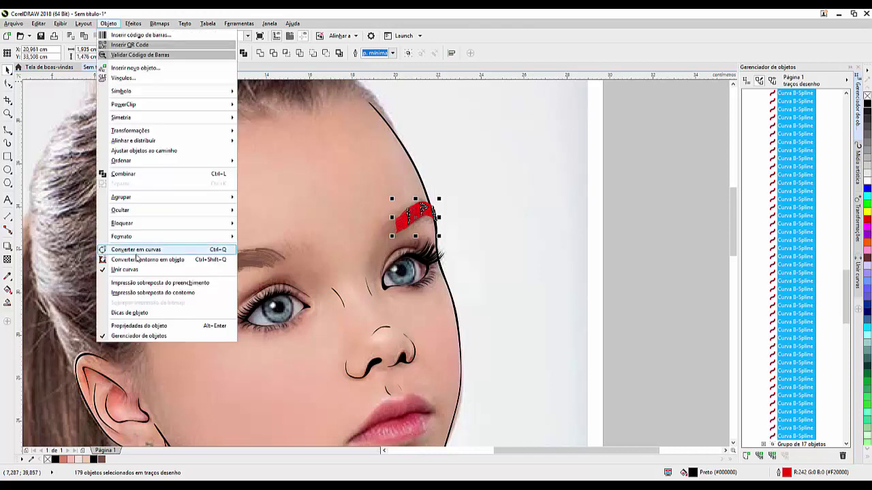
pyautogui.click(129, 247)
pyautogui.scroll(2, 415, 216)
pyautogui.hotkey('ctrl', 'g')
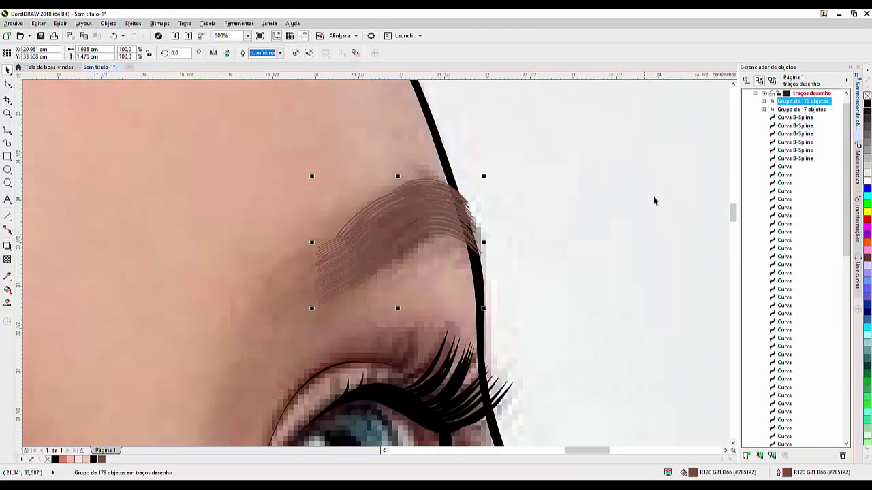
# Step: Rename the eyebrow group in the Object Manager and collapse the strokes layer
pyautogui.rightClick(811, 109)
pyautogui.click(526, 177)
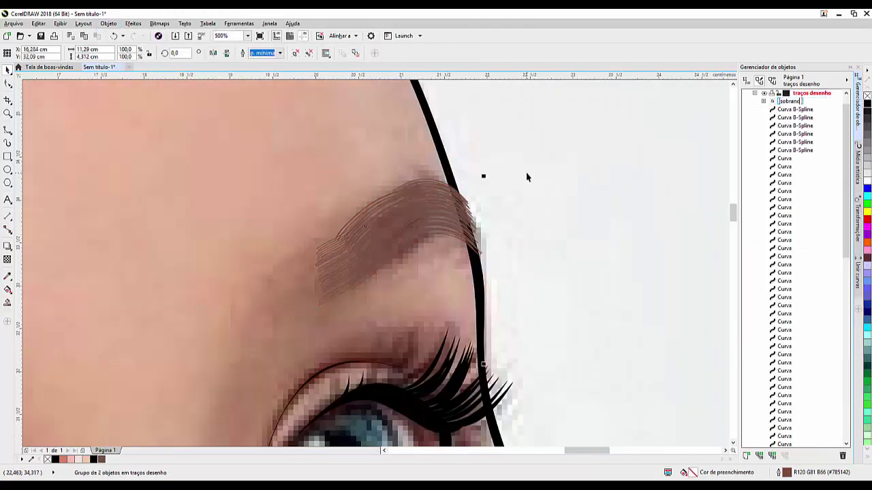
pyautogui.click(754, 92)
pyautogui.scroll(-4, 477, 165)
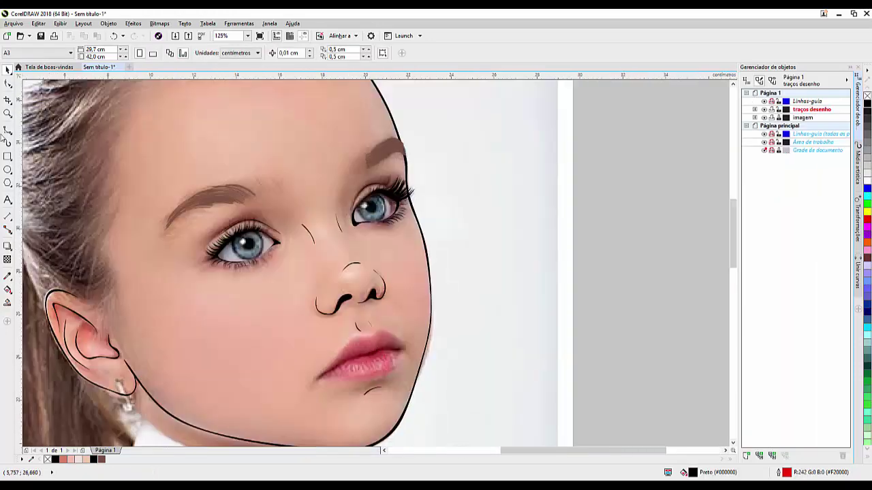
# Step: Create a new boca layer and outline the upper lip without black fill
pyautogui.click(747, 455)
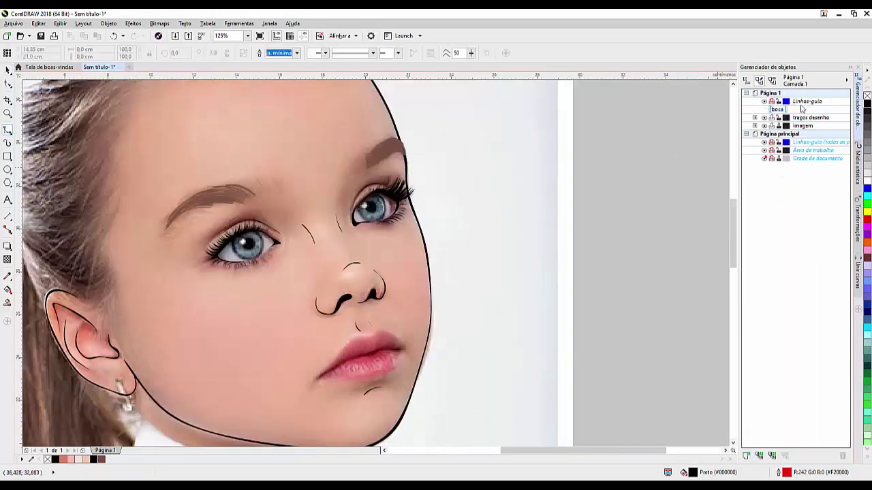
pyautogui.scroll(4, 328, 363)
pyautogui.click(293, 417)
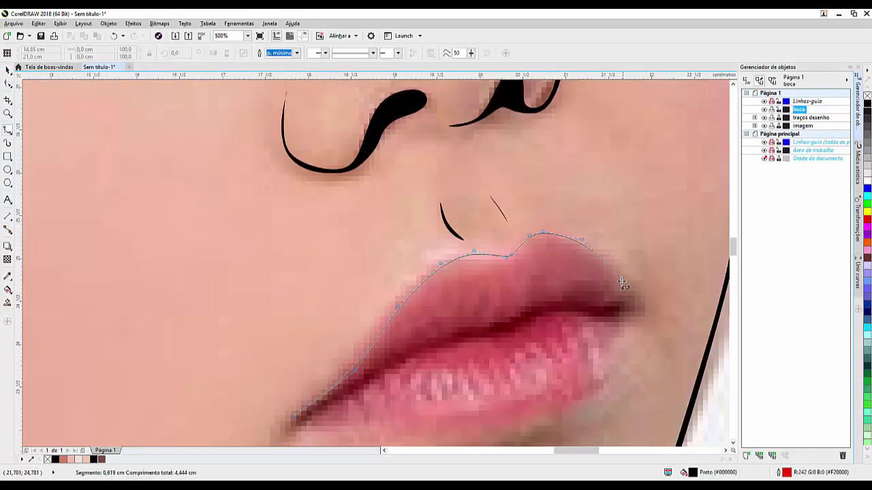
pyautogui.click(298, 423)
pyautogui.scroll(-4, 423, 366)
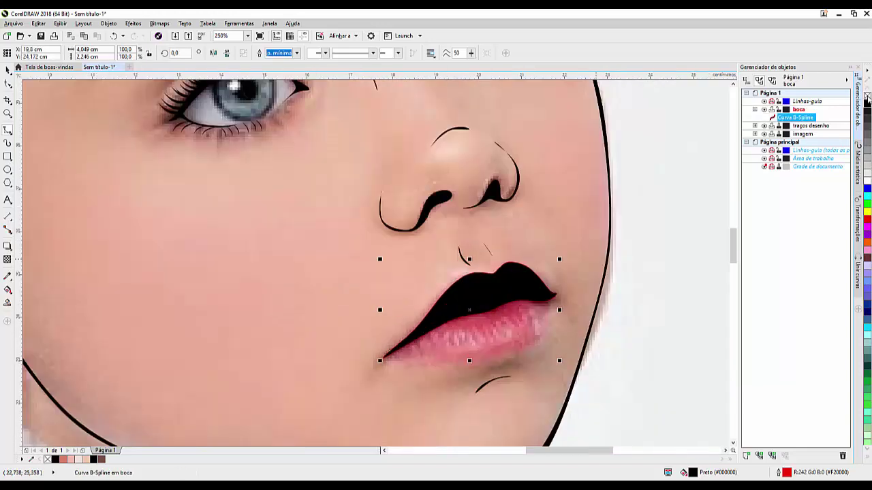
pyautogui.click(480, 264)
# Step: Draw two helper shapes over the upper lip and convert them to curves
pyautogui.click(454, 283)
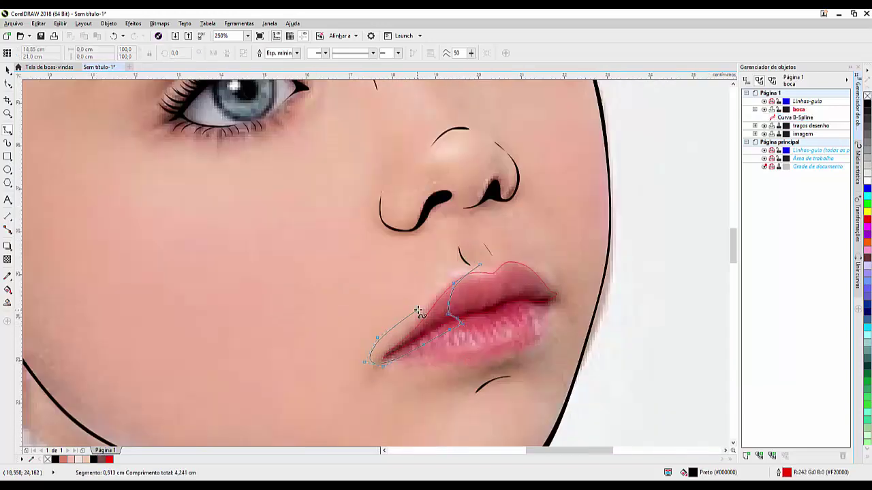
pyautogui.click(480, 265)
pyautogui.click(504, 263)
pyautogui.click(533, 311)
pyautogui.click(504, 262)
pyautogui.press('space')
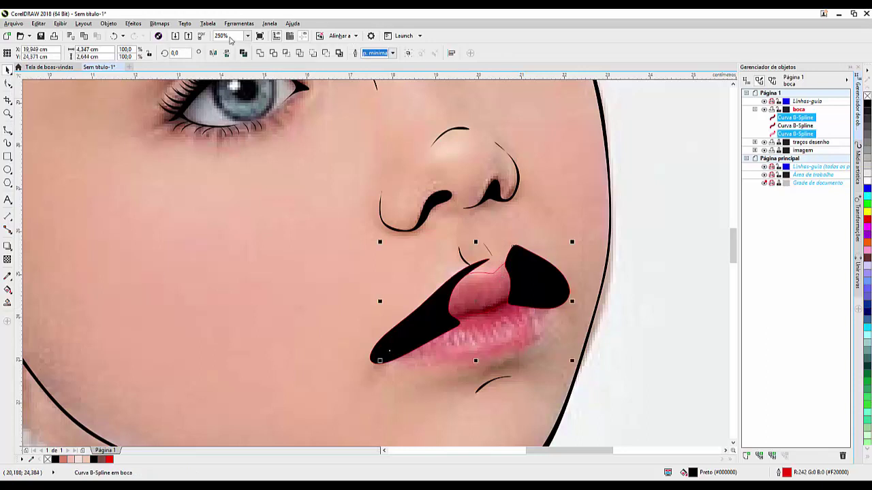
pyautogui.hotkey('ctrl', 'q')
# Step: Colour the upper lip shapes with a red sampled from the photo's lip
pyautogui.click(490, 308)
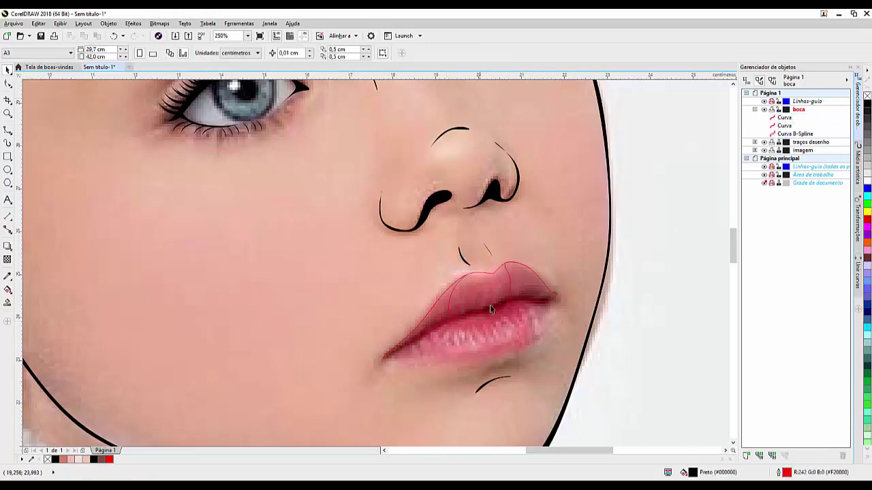
pyautogui.press('i')
pyautogui.click(490, 308)
pyautogui.click(440, 315)
# Step: Give the upper lip a solid red fill and a fading transparency across it
pyautogui.press('F11')
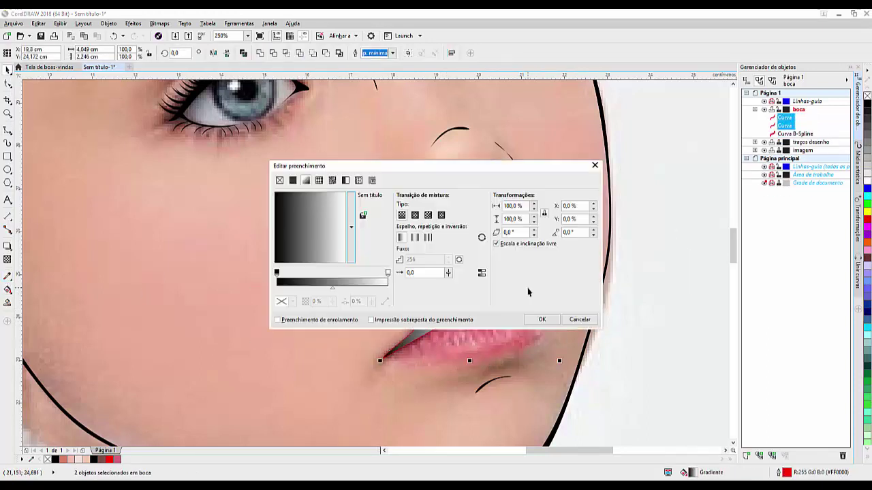
pyautogui.moveTo(306, 167); pyautogui.dragTo(581, 144)
pyautogui.click(565, 157)
pyautogui.click(617, 205)
pyautogui.press('Return')
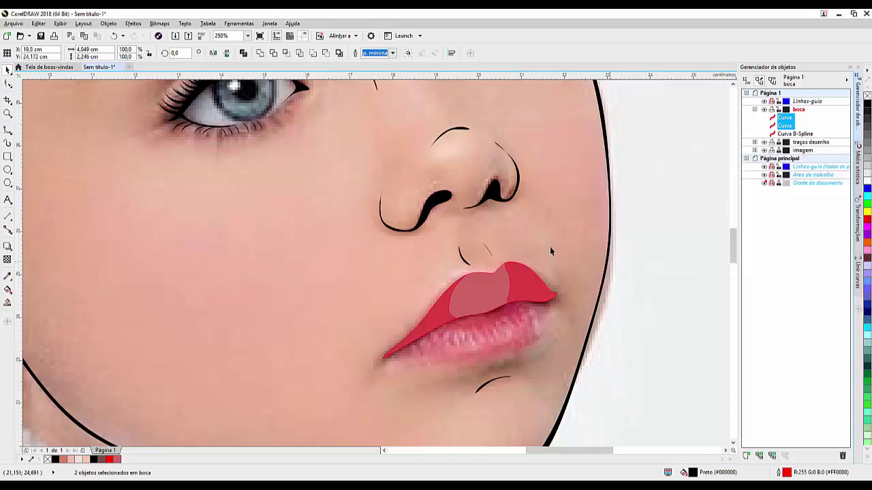
pyautogui.moveTo(551, 293)
pyautogui.mouseDown()
pyautogui.moveTo(479, 273)
pyautogui.moveTo(416, 327)
pyautogui.mouseUp()
# Step: Draw shapes over the right and left lip, then delete the two black helper shapes
pyautogui.scroll(4, 496, 185)
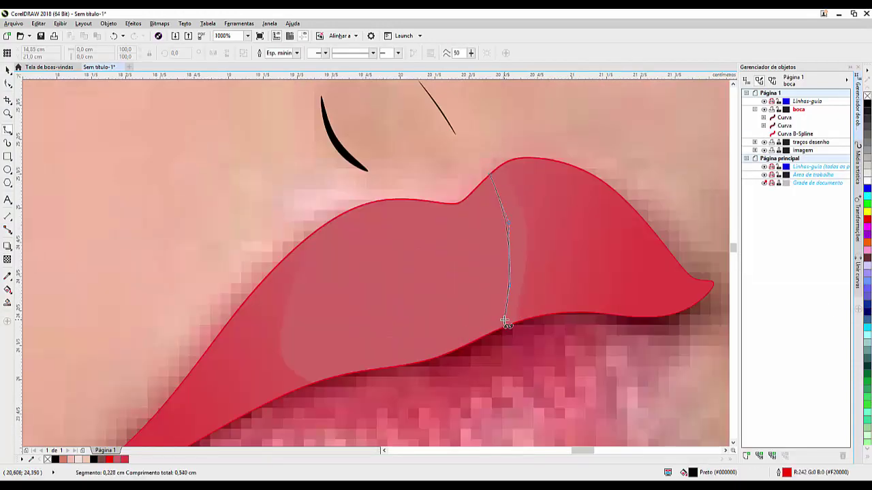
pyautogui.click(564, 131)
pyautogui.click(395, 341)
pyautogui.click(399, 175)
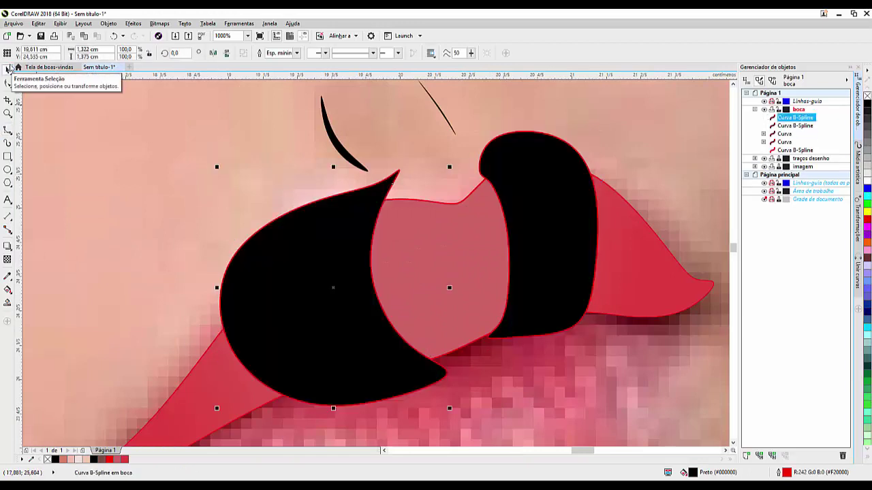
pyautogui.click(8, 70)
pyautogui.click(357, 219)
pyautogui.press('Delete')
pyautogui.click(563, 237)
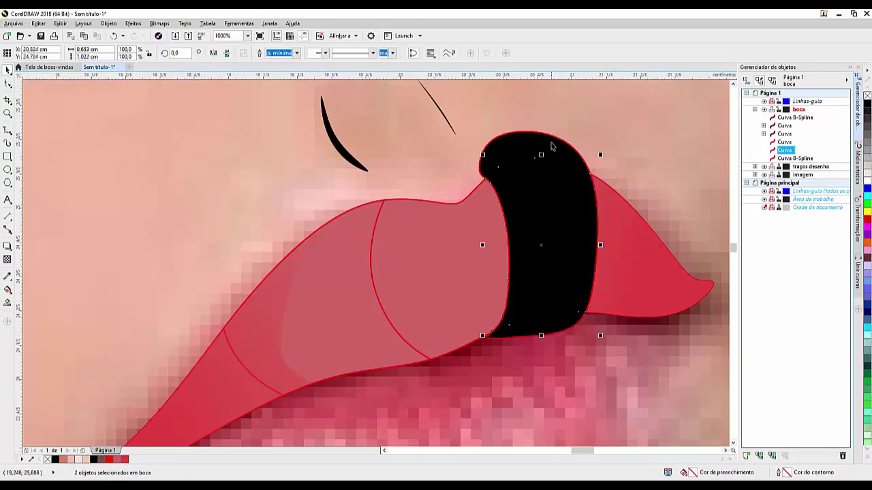
pyautogui.press('Delete')
# Step: Give the right lip segment a solid fill and recolour the left segment lighter red
pyautogui.click(499, 217)
pyautogui.press('F11')
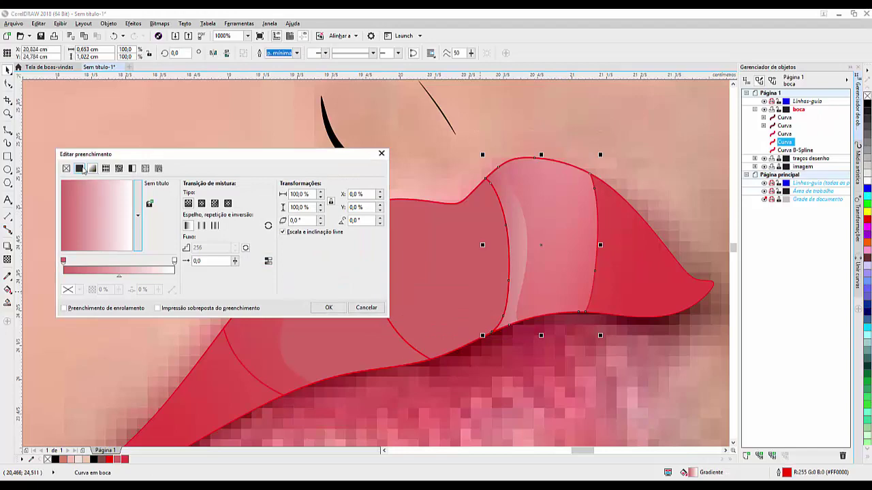
pyautogui.click(79, 168)
pyautogui.click(328, 307)
pyautogui.scroll(-2, 414, 240)
pyautogui.click(415, 240)
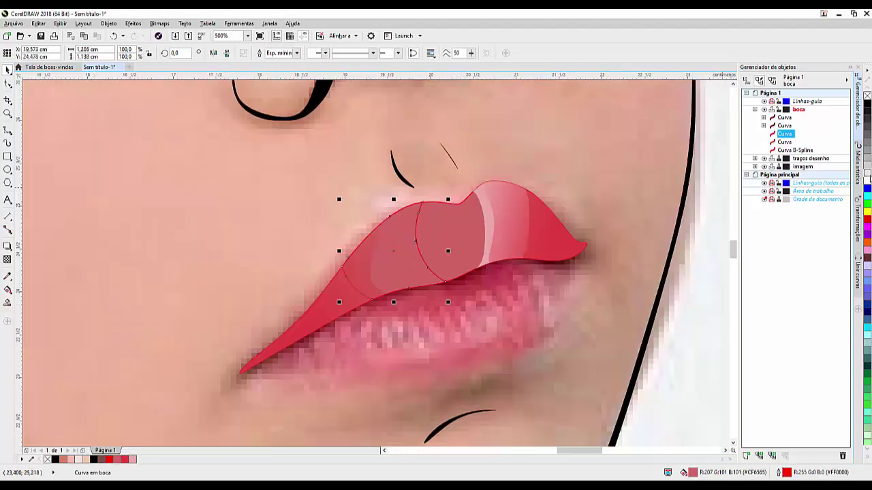
pyautogui.click(133, 460)
pyautogui.scroll(-2, 455, 248)
pyautogui.scroll(-2, 455, 248)
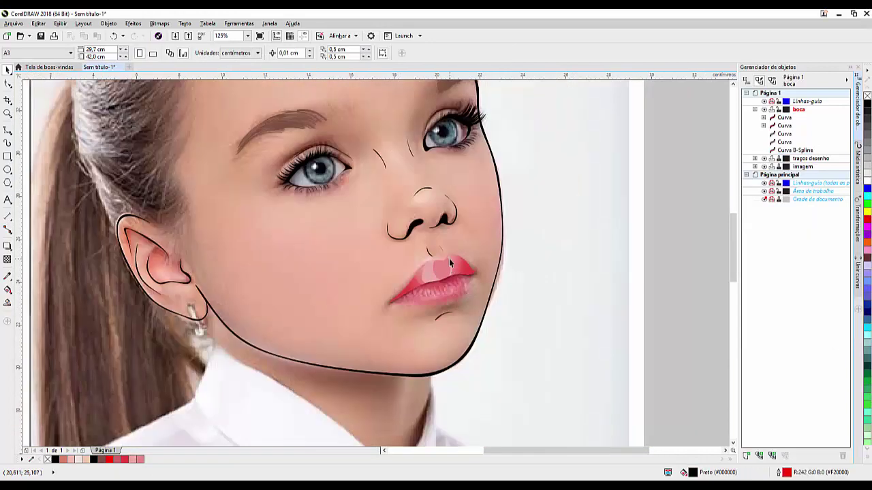
# Step: Close the lower-lip outline and draw a smaller inner lower-lip shape
pyautogui.scroll(2, 449, 258)
pyautogui.press('F5')
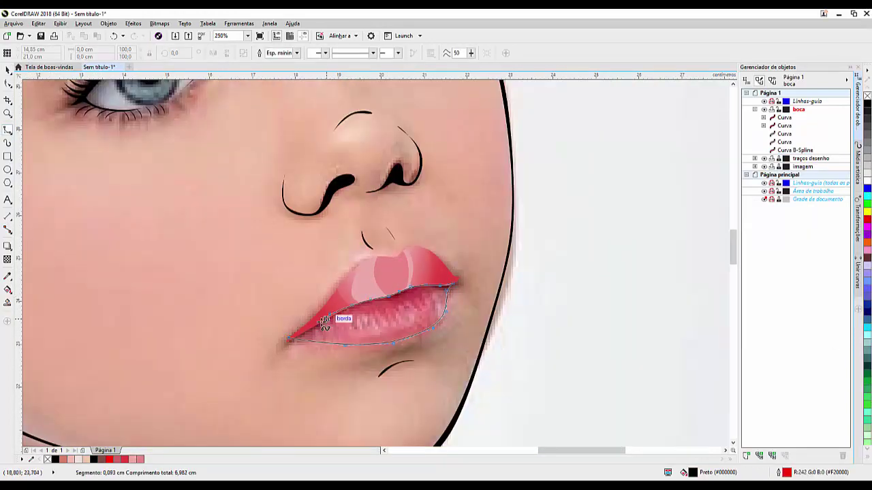
pyautogui.click(290, 339)
pyautogui.click(429, 279)
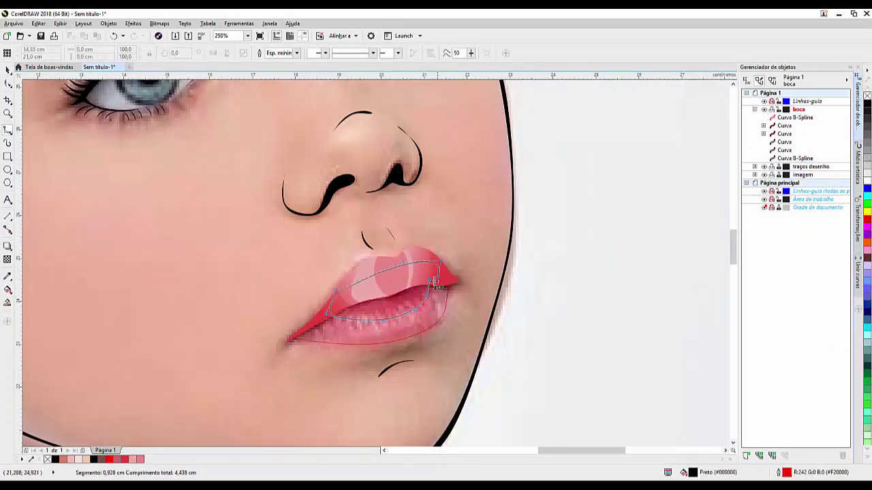
pyautogui.click(436, 282)
# Step: Fill the lower lip with a dark red sampled from the lip
pyautogui.click(47, 459)
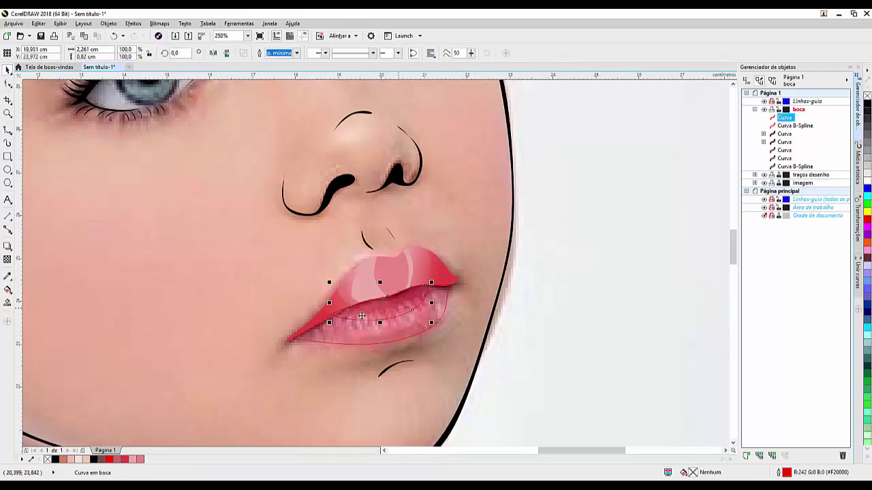
pyautogui.click(7, 276)
pyautogui.click(211, 52)
pyautogui.moveTo(419, 167); pyautogui.dragTo(677, 155)
pyautogui.click(786, 325)
pyautogui.click(335, 335)
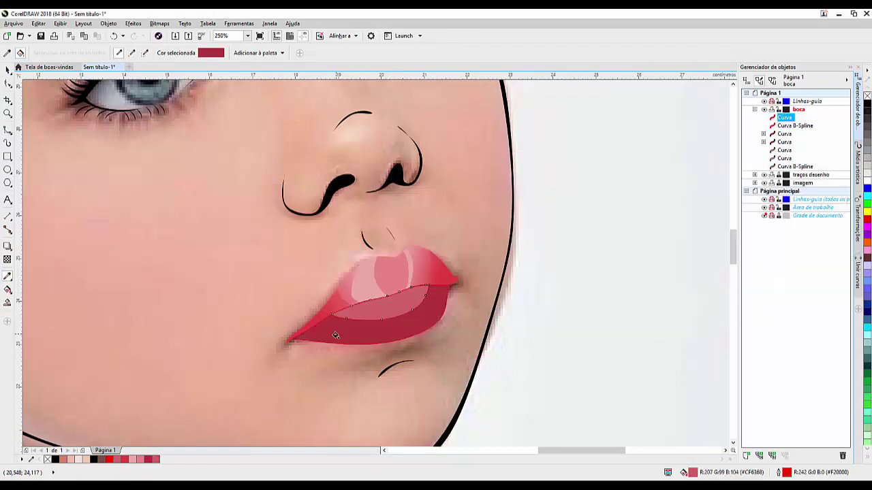
# Step: Give the lower lip shape a solid pink fill
pyautogui.press('space')
pyautogui.click(447, 325)
pyautogui.hotkey('shift', 'F11')
pyautogui.moveTo(350, 169); pyautogui.dragTo(528, 169)
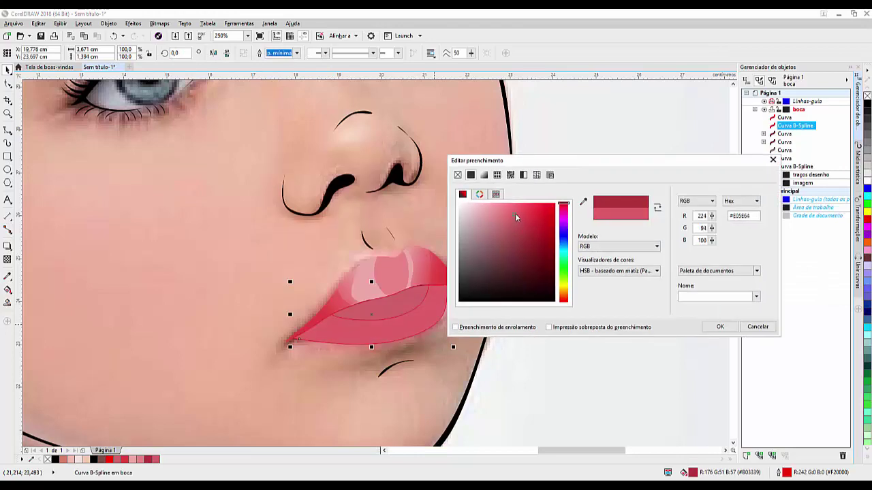
pyautogui.press('Return')
pyautogui.scroll(-2, 403, 311)
pyautogui.scroll(4, 385, 352)
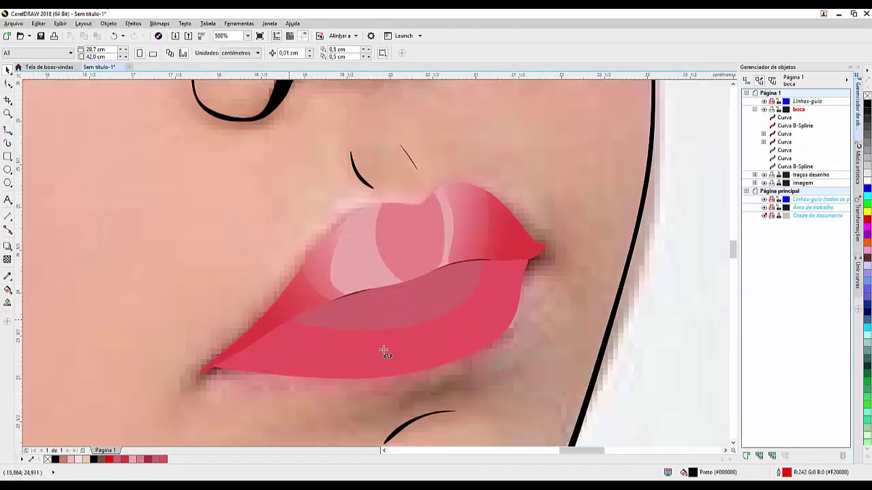
# Step: Draw a shape across the lower lip, send it behind, and fill it light pink
pyautogui.press('space')
pyautogui.click(531, 279)
pyautogui.press('space')
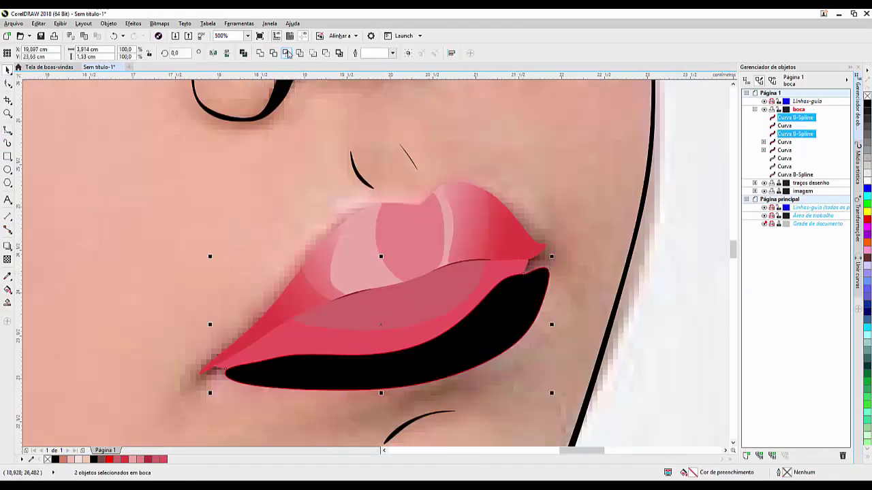
pyautogui.hotkey('ctrl', 'pagedown')
pyautogui.press('F11')
pyautogui.press('Escape')
pyautogui.hotkey('shift', 'F11')
pyautogui.click(512, 216)
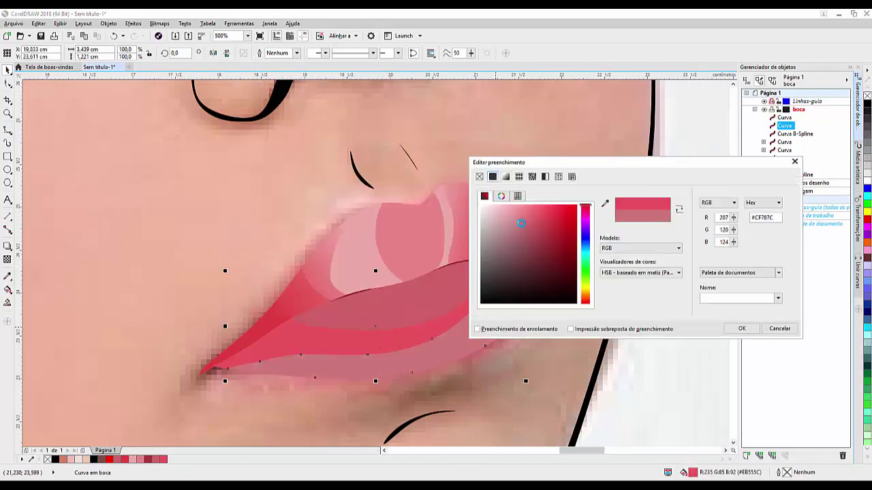
pyautogui.press('Return')
# Step: Fade the light pink shape and the upper-lip highlight with transparency
pyautogui.moveTo(431, 372); pyautogui.dragTo(431, 333)
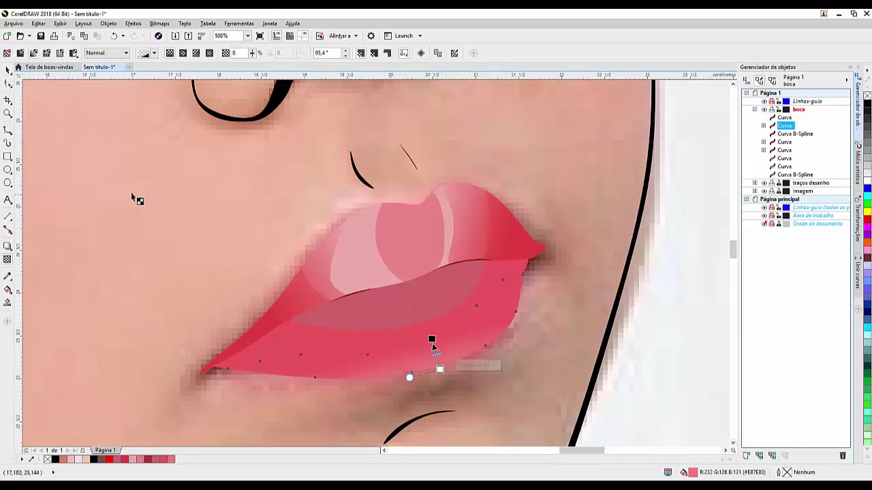
pyautogui.click(382, 247)
pyautogui.moveTo(348, 262)
pyautogui.mouseDown()
pyautogui.moveTo(399, 243)
pyautogui.moveTo(341, 227)
pyautogui.mouseUp()
pyautogui.press('space')
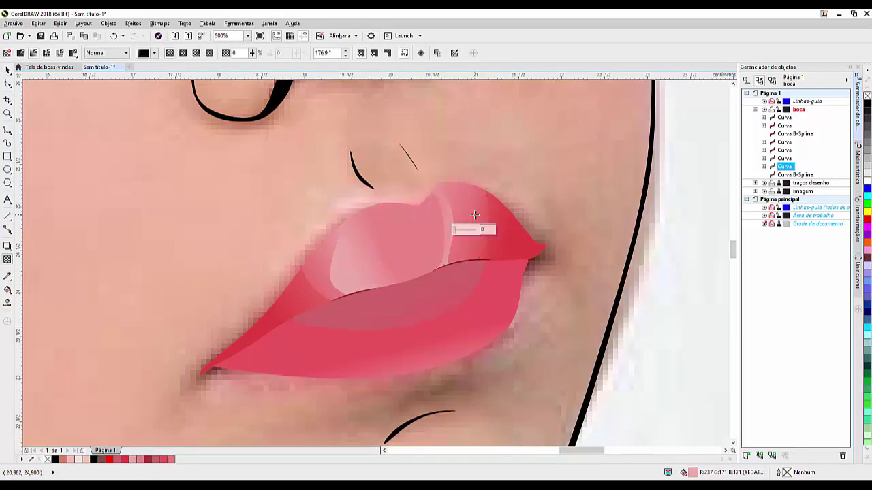
pyautogui.scroll(-5, 384, 241)
pyautogui.scroll(-5, 513, 311)
# Step: Collapse the boca layer and add a new olhos layer for the eyes
pyautogui.keyDown('shift'); pyautogui.click(794, 174); pyautogui.keyUp('shift')
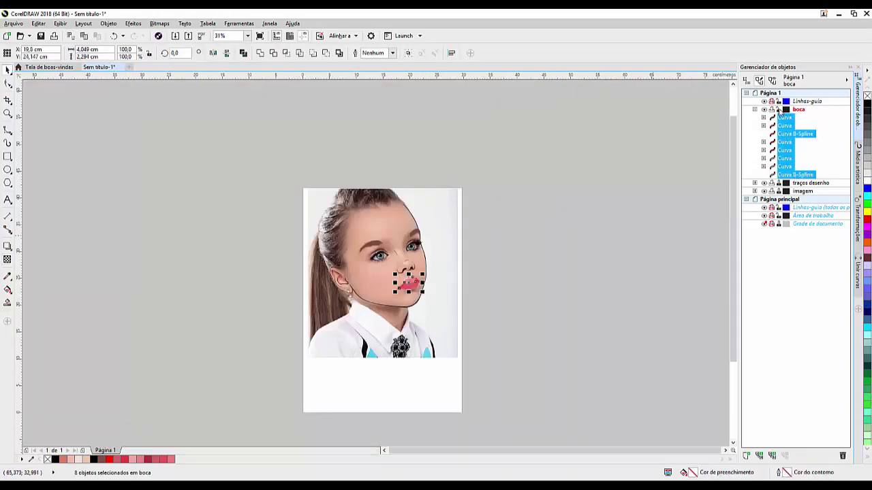
pyautogui.click(754, 109)
pyautogui.scroll(5, 555, 209)
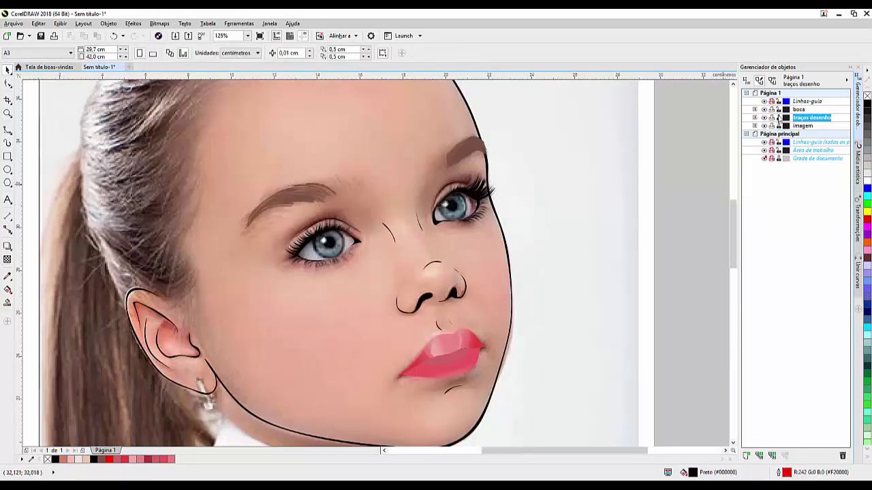
pyautogui.click(747, 455)
pyautogui.write('olhos')
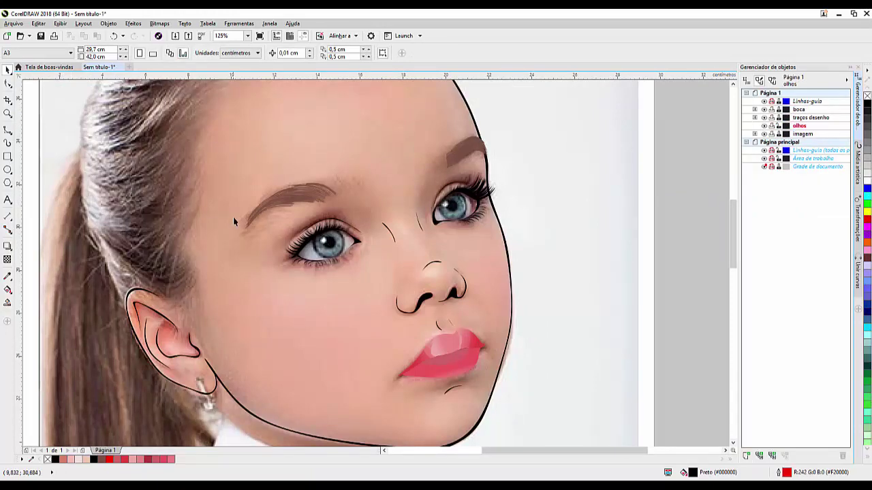
# Step: Draw unfilled concentric circles over the left iris
pyautogui.press('F7')
pyautogui.scroll(3, 295, 237)
pyautogui.moveTo(284, 223); pyautogui.dragTo(349, 287)
pyautogui.scroll(3, 331, 250)
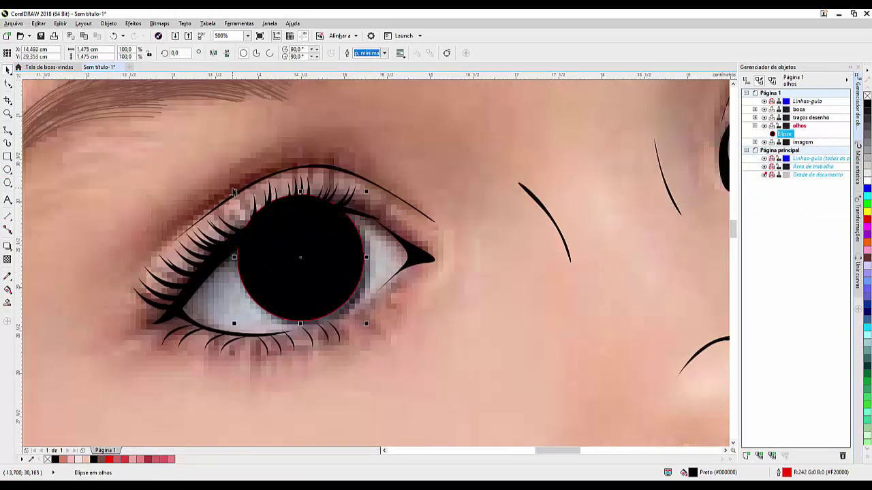
pyautogui.click(867, 94)
pyautogui.moveTo(366, 192)
pyautogui.mouseDown()
pyautogui.moveTo(332, 226)
pyautogui.moveTo(295, 239)
pyautogui.moveTo(287, 278)
pyautogui.mouseUp()
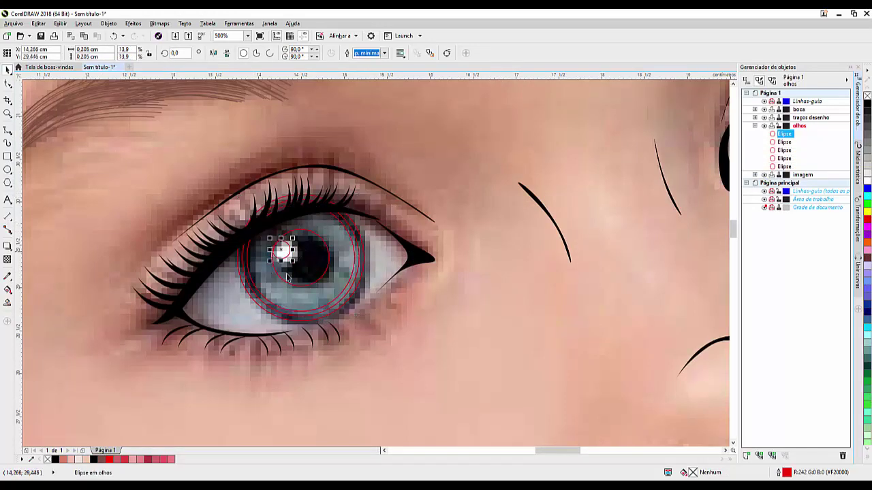
# Step: Fill the iris circle with a grey sampled from the photo
pyautogui.press('i')
pyautogui.click(354, 262)
pyautogui.click(351, 278)
pyautogui.scroll(5, 365, 272)
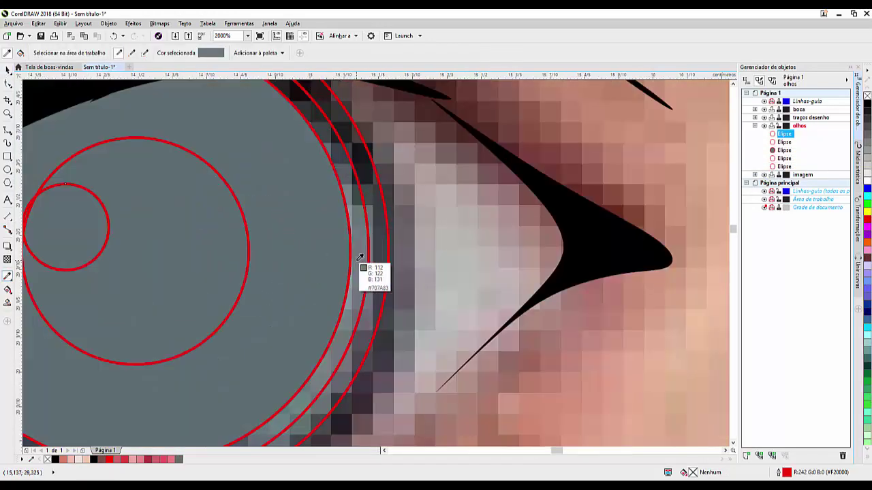
pyautogui.press('F11')
pyautogui.press('Escape')
# Step: Make the outer ring cyan, the pupil black and the small highlight white
pyautogui.click(368, 252)
pyautogui.hotkey('shift', 'F11')
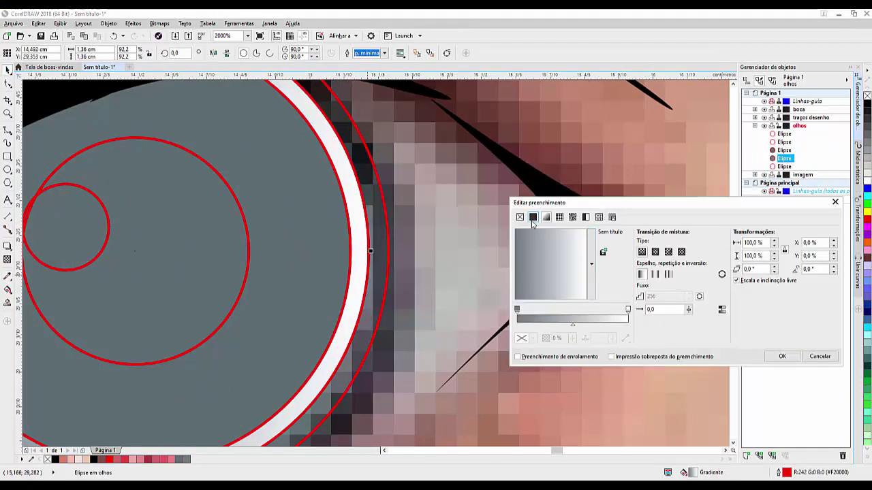
pyautogui.click(595, 272)
pyautogui.press('Return')
pyautogui.press('F3')
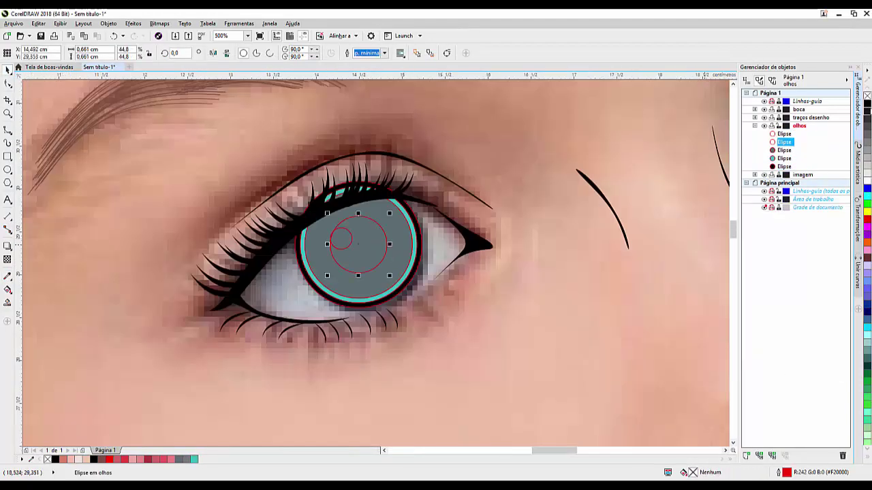
pyautogui.click(867, 100)
pyautogui.click(867, 179)
# Step: Give the iris circle a teal interactive gradient fill
pyautogui.click(395, 225)
pyautogui.click(8, 259)
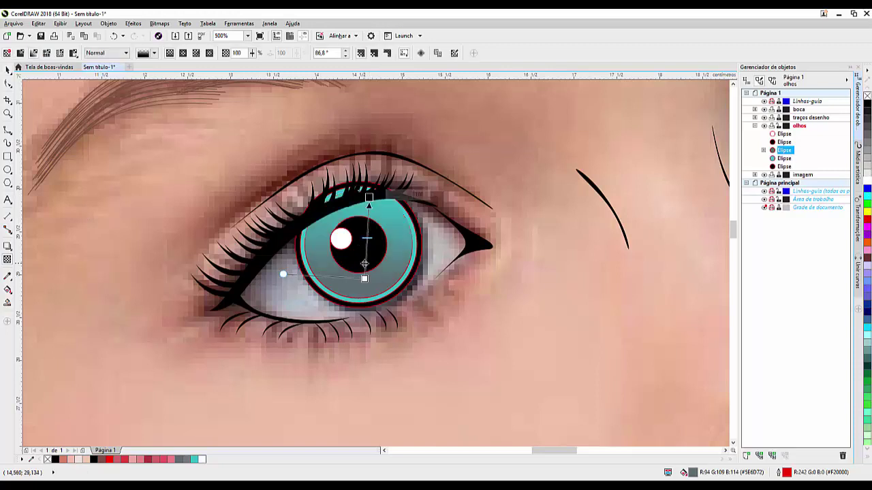
pyautogui.moveTo(362, 272); pyautogui.dragTo(364, 259)
pyautogui.press('space')
# Step: Group the five eye circles, copy the group onto the right eye, and begin tracing the left eye
pyautogui.moveTo(273, 157); pyautogui.dragTo(459, 311)
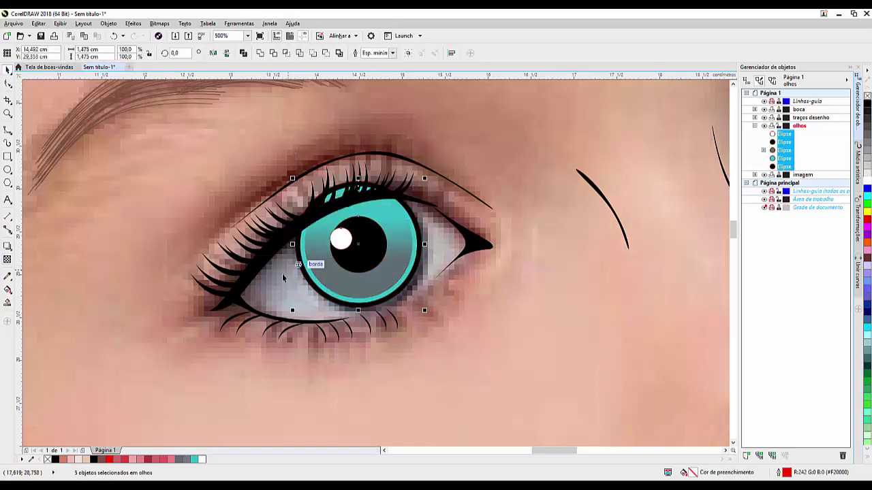
pyautogui.hotkey('ctrl', 'g')
pyautogui.scroll(-2, 348, 250)
pyautogui.hotkey('ctrl', 'd')
pyautogui.moveTo(350, 249); pyautogui.dragTo(604, 176)
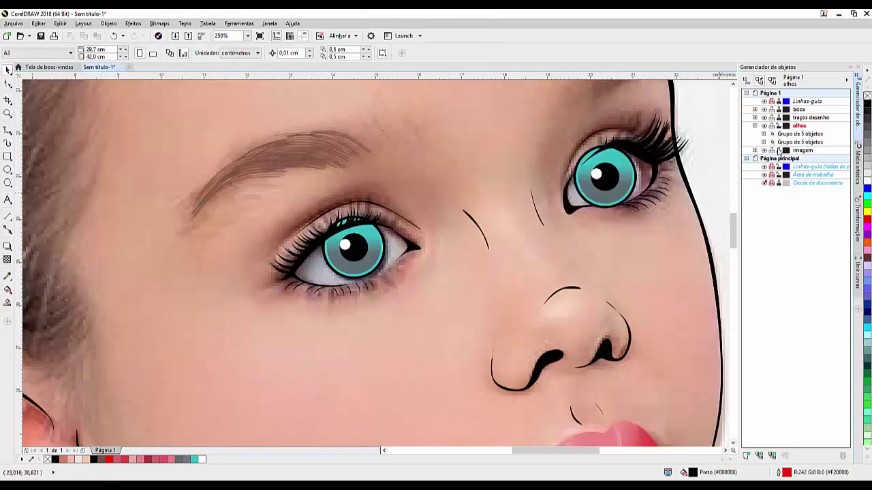
pyautogui.press('F5')
pyautogui.moveTo(292, 273); pyautogui.dragTo(343, 288)
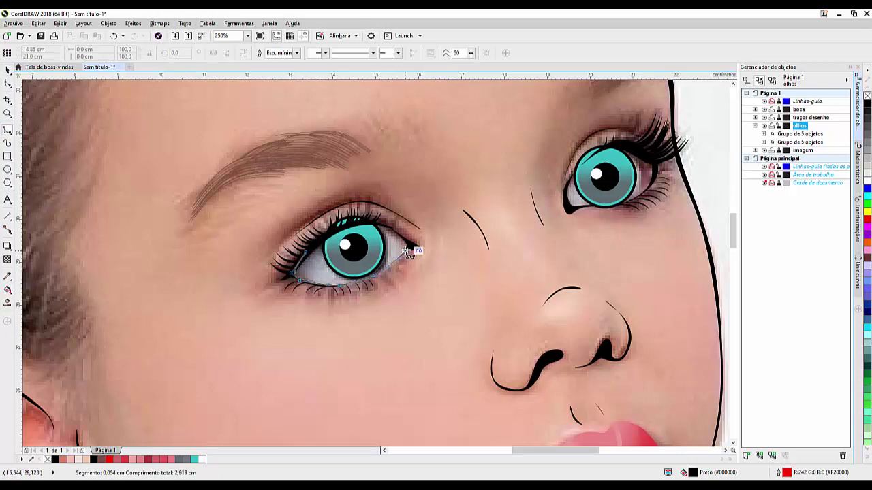
# Step: Close the left eye outline and trace a closed outline around the right eye
pyautogui.click(292, 272)
pyautogui.scroll(3, 325, 283)
pyautogui.scroll(-2, 324, 283)
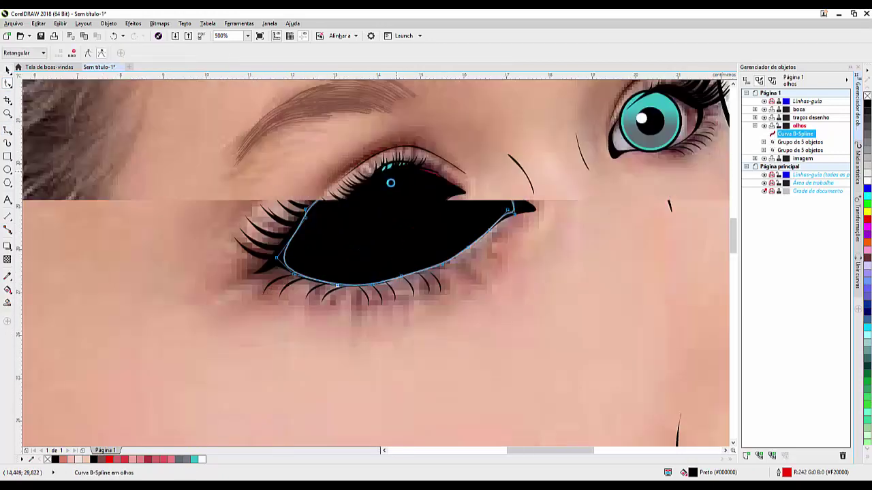
pyautogui.scroll(2, 530, 187)
pyautogui.click(529, 187)
pyautogui.click(402, 225)
pyautogui.click(504, 286)
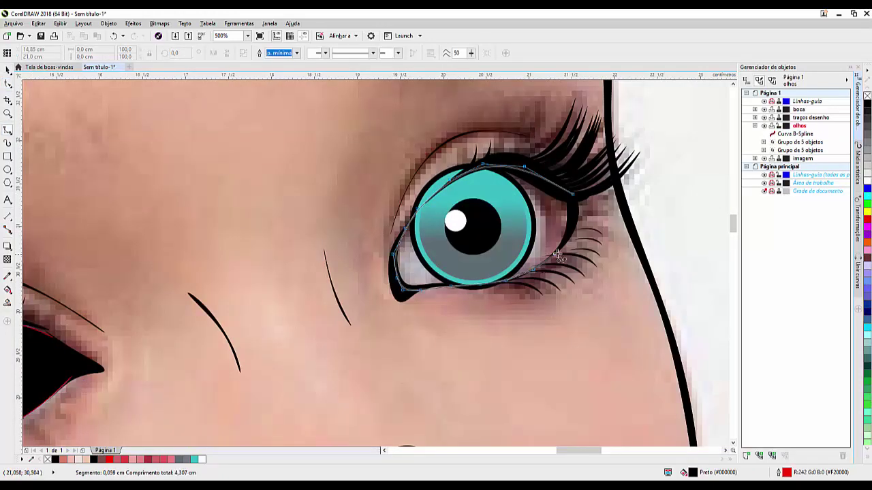
pyautogui.click(579, 205)
pyautogui.click(530, 187)
pyautogui.scroll(-2, 385, 204)
pyautogui.scroll(-3, 385, 204)
# Step: Send the eye outlines behind the irises and PowerClip the left eye group inside its outline
pyautogui.press('space')
pyautogui.keyDown('shift'); pyautogui.click(319, 265); pyautogui.keyUp('shift')
pyautogui.hotkey('shift', 'pagedown')
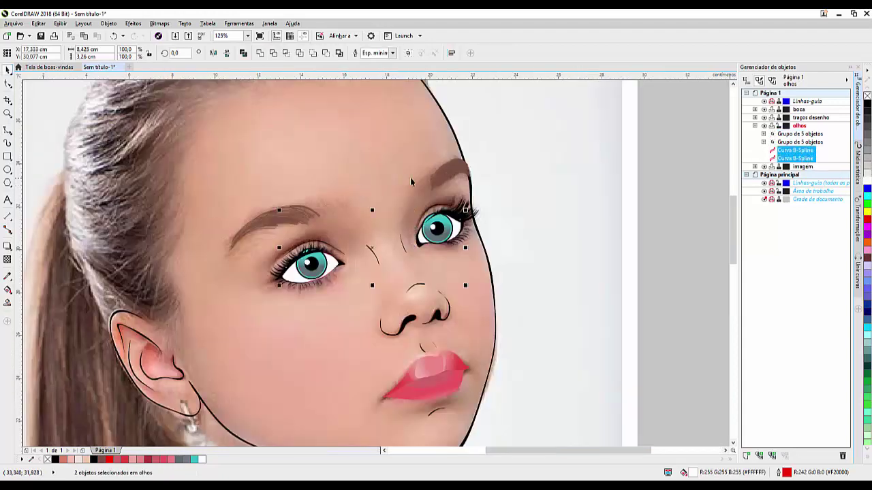
pyautogui.click(439, 228)
pyautogui.scroll(2, 440, 228)
pyautogui.click(108, 23)
pyautogui.click(286, 105)
pyautogui.click(175, 313)
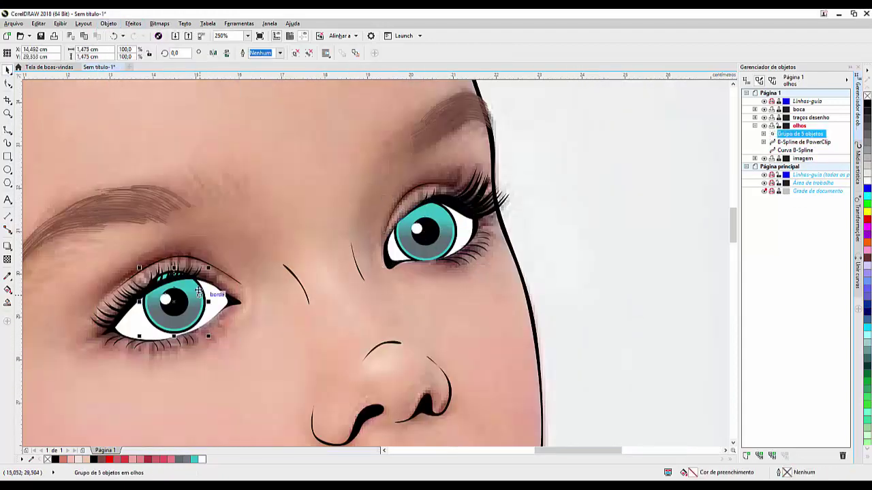
# Step: PowerClip the right eye group inside its outline
pyautogui.click(108, 23)
pyautogui.click(273, 104)
pyautogui.click(164, 333)
pyautogui.scroll(-1, 290, 200)
pyautogui.scroll(-2, 291, 200)
pyautogui.scroll(3, 290, 200)
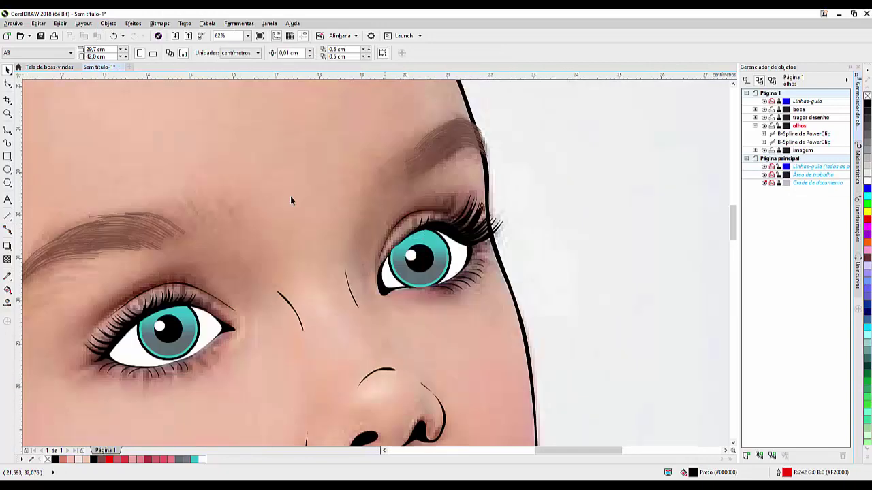
# Step: Draw a white eyeball shape and clip it into the right eye
pyautogui.click(440, 221)
pyautogui.click(491, 219)
pyautogui.click(489, 282)
pyautogui.click(439, 284)
pyautogui.click(442, 228)
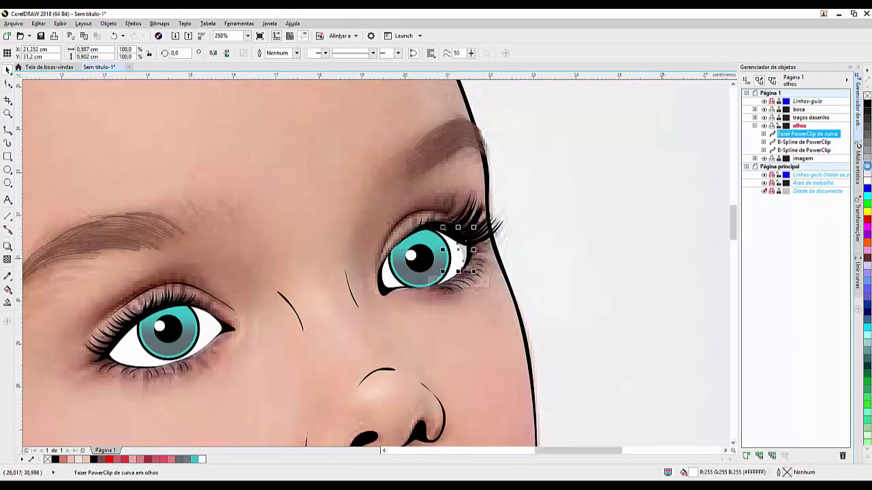
pyautogui.click(599, 214)
pyautogui.scroll(2, 402, 276)
# Step: Draw a black corner wedge and clip it into the eye
pyautogui.click(412, 293)
pyautogui.click(337, 310)
pyautogui.click(354, 242)
pyautogui.click(408, 240)
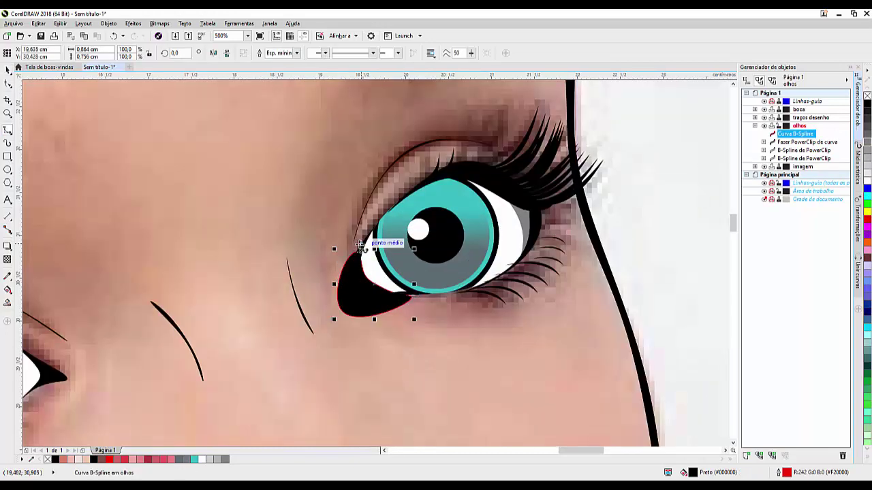
pyautogui.keyDown('shift'); pyautogui.click(382, 238); pyautogui.keyUp('shift')
pyautogui.click(8, 142)
pyautogui.scroll(-1, 205, 272)
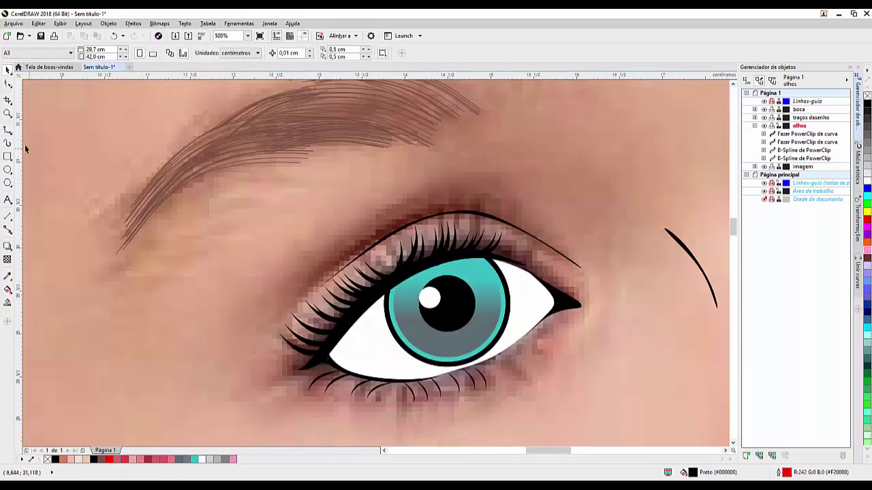
pyautogui.scroll(1, 354, 306)
# Step: Draw a corner shape on the left eye and clip it inside the eye
pyautogui.click(354, 274)
pyautogui.click(355, 352)
pyautogui.doubleClick(402, 385)
pyautogui.click(94, 459)
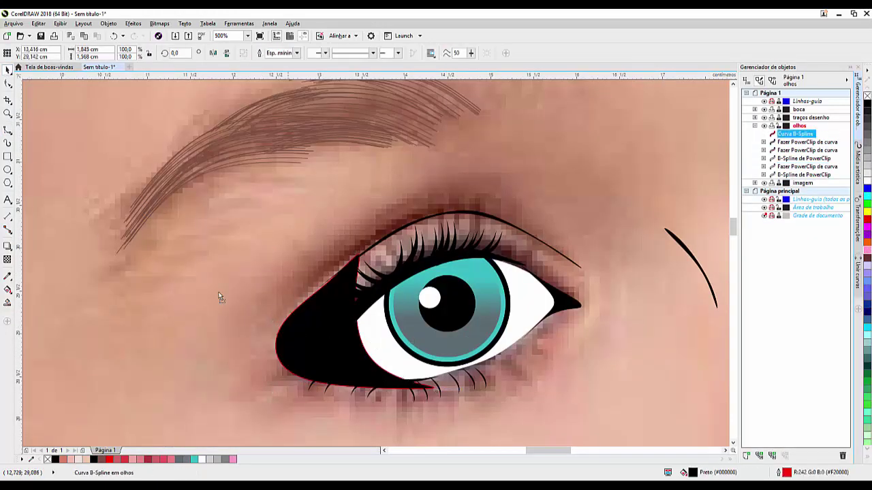
pyautogui.click(363, 339)
pyautogui.press('Escape')
pyautogui.scroll(-4, 363, 300)
pyautogui.scroll(4, 318, 277)
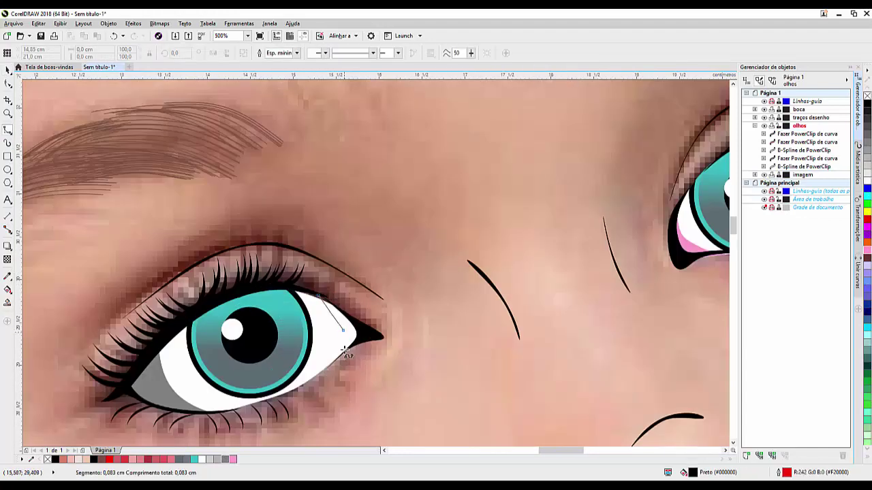
# Step: Check the black eye-corner shape and collapse the olhos layer
pyautogui.click(354, 312)
pyautogui.press('Escape')
pyautogui.scroll(-3, 354, 311)
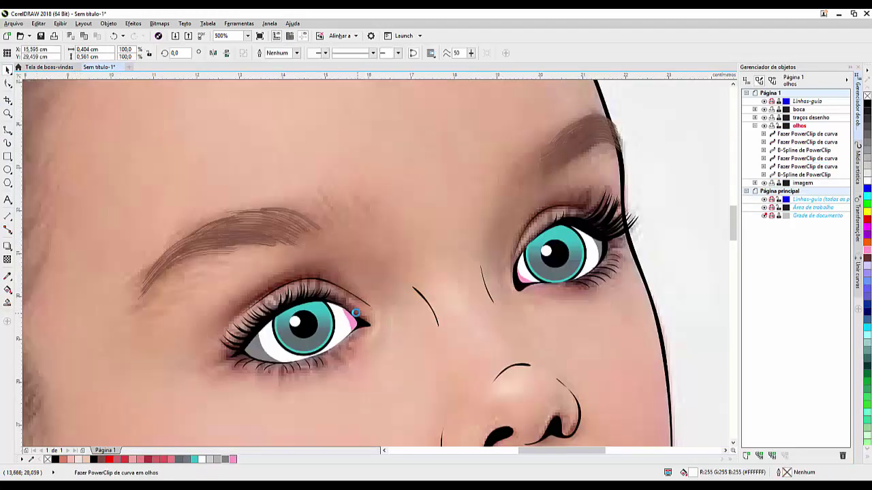
pyautogui.scroll(-1, 313, 224)
pyautogui.scroll(-2, 279, 180)
pyautogui.doubleClick(777, 126)
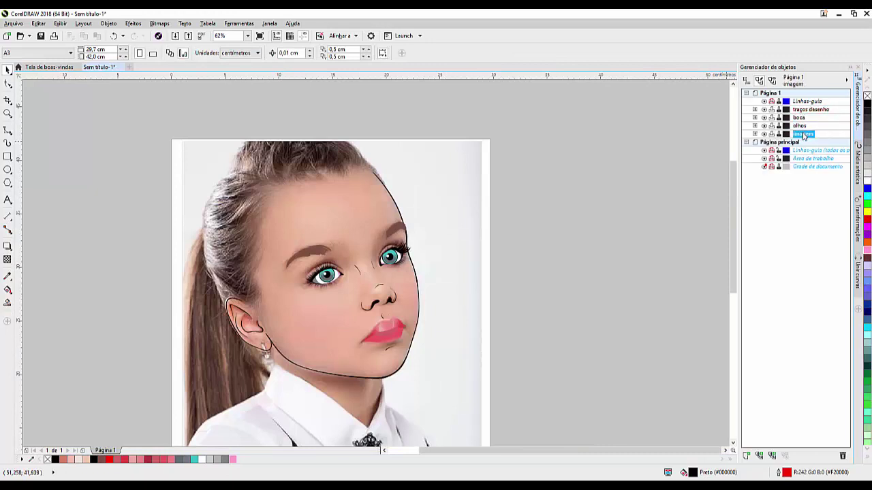
# Step: Create a 'sombra pele' layer above the photo layer and bring up its fill settings
pyautogui.click(746, 455)
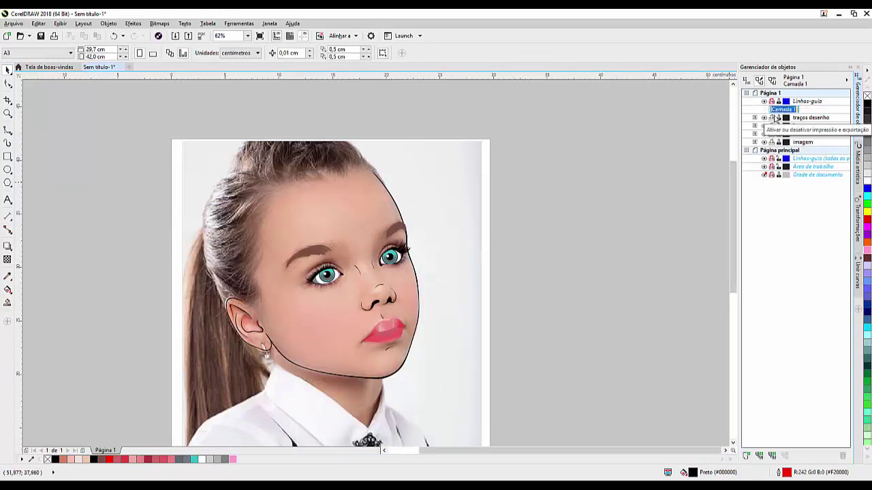
pyautogui.press('Return')
pyautogui.moveTo(790, 109); pyautogui.dragTo(797, 134)
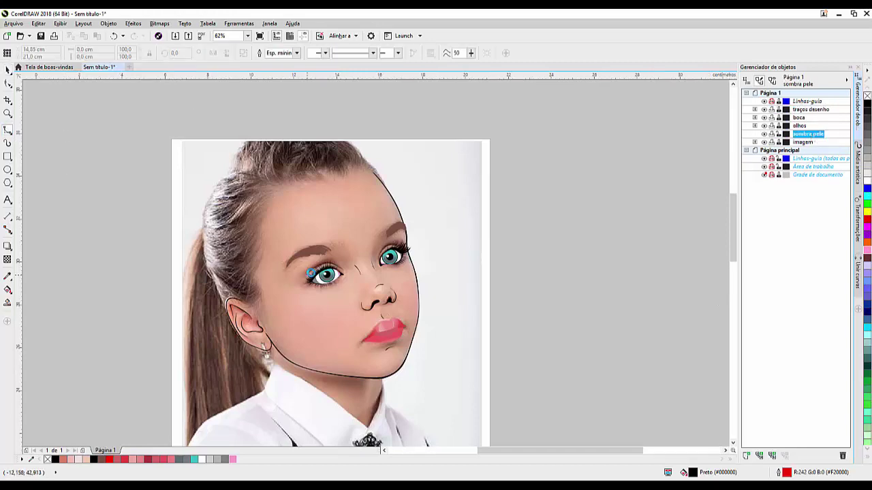
pyautogui.scroll(4, 245, 269)
pyautogui.press('F11')
pyautogui.moveTo(710, 195); pyautogui.dragTo(583, 145)
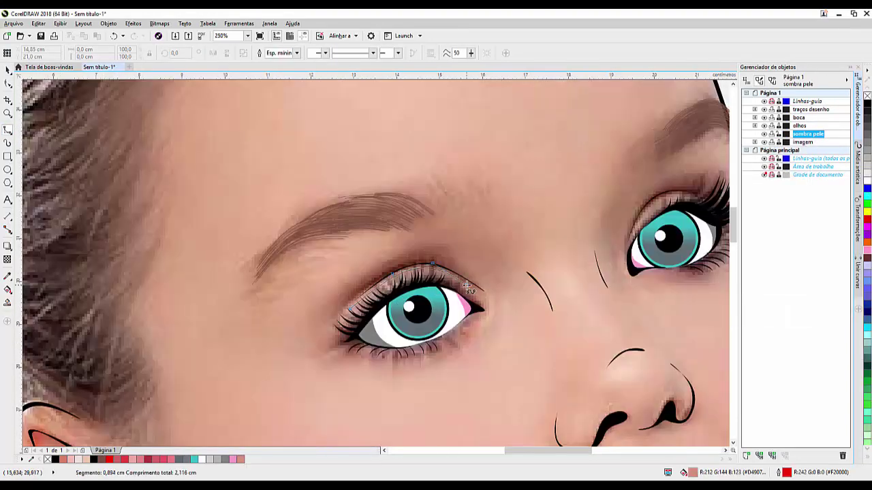
# Step: Trace pink shadow shapes along the left upper lid and the left eyebrow
pyautogui.moveTo(468, 287); pyautogui.dragTo(341, 339)
pyautogui.click(343, 327)
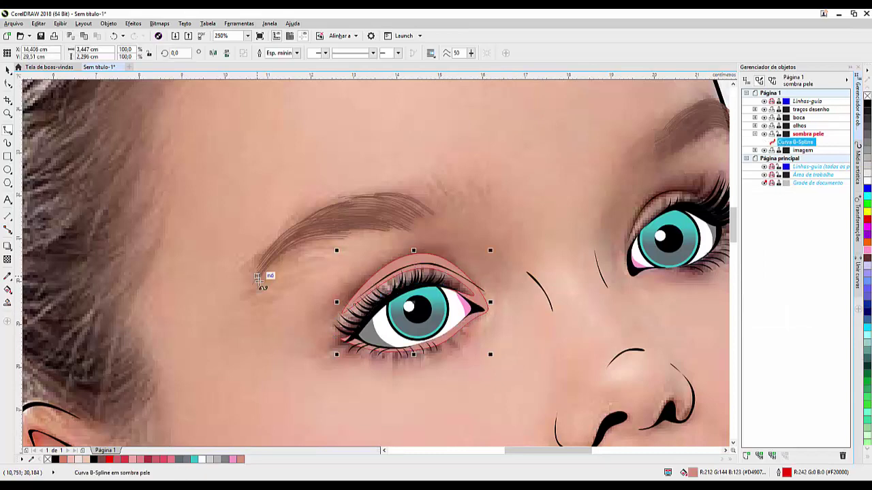
pyautogui.click(258, 280)
pyautogui.click(355, 195)
pyautogui.click(436, 214)
pyautogui.click(344, 235)
pyautogui.click(258, 280)
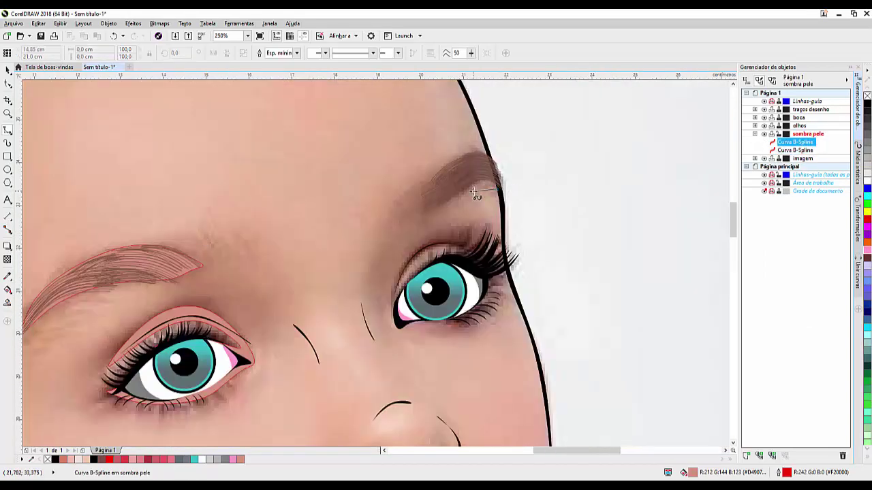
# Step: Outline a shadow above the right eye, extending it along the upper lid
pyautogui.click(495, 189)
pyautogui.click(442, 205)
pyautogui.click(426, 220)
pyautogui.click(464, 225)
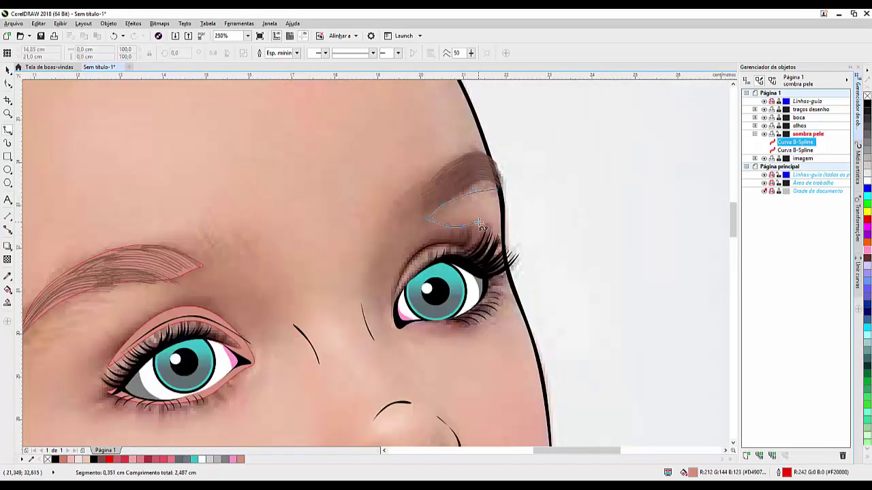
pyautogui.click(442, 255)
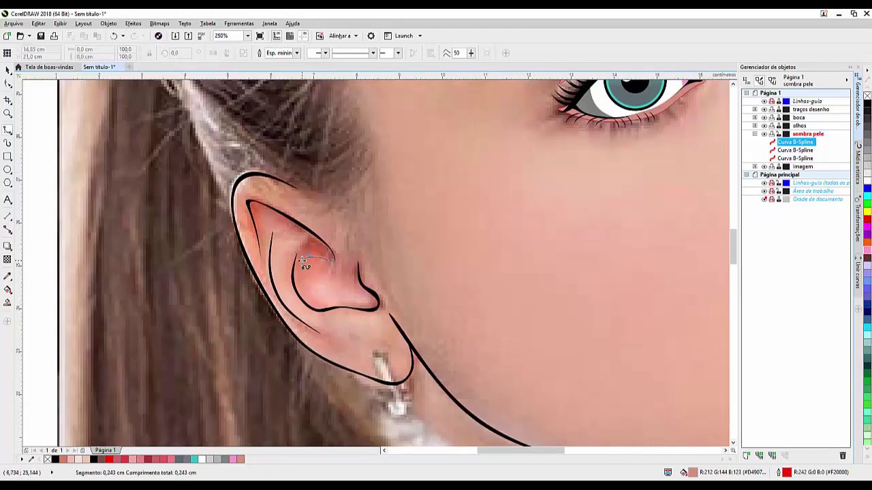
# Step: Close the inner-ear and lower-ear shadows and begin another shadow at the ear top
pyautogui.click(297, 253)
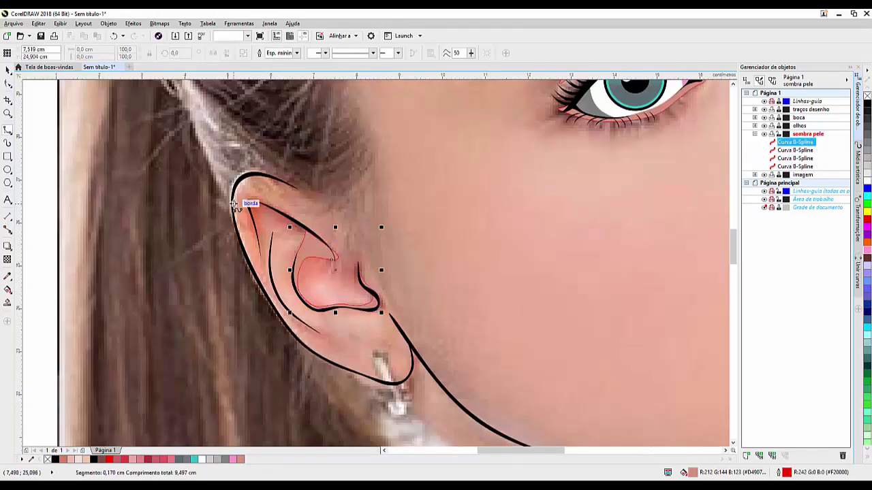
pyautogui.click(321, 229)
pyautogui.click(327, 342)
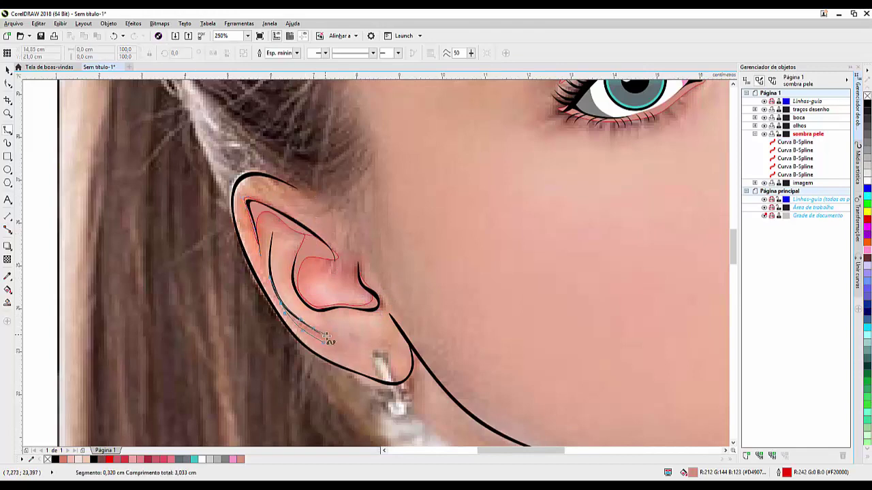
pyautogui.click(292, 187)
pyautogui.click(237, 192)
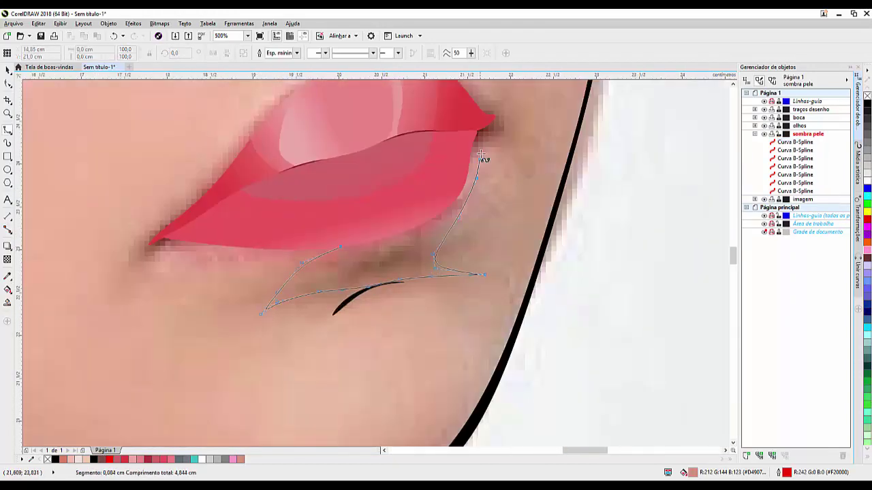
# Step: Close the shadow below the lips and add another shadow over the lips
pyautogui.click(481, 157)
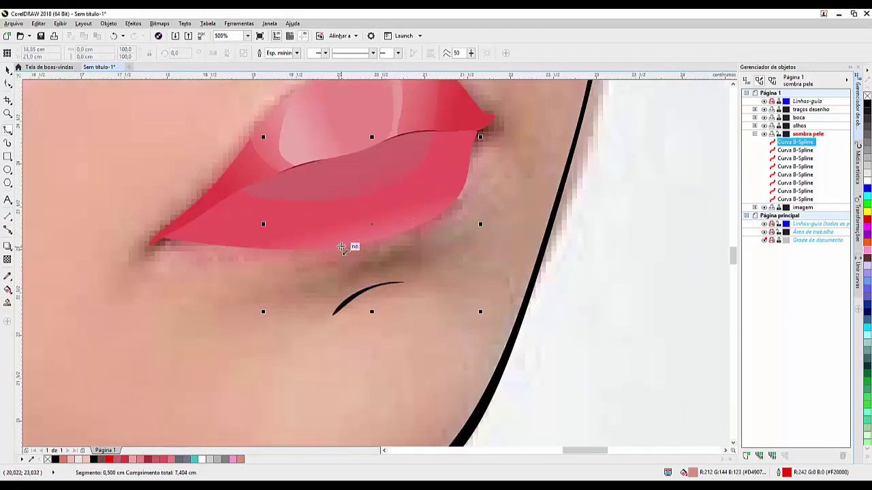
pyautogui.scroll(-2, 350, 247)
pyautogui.click(317, 203)
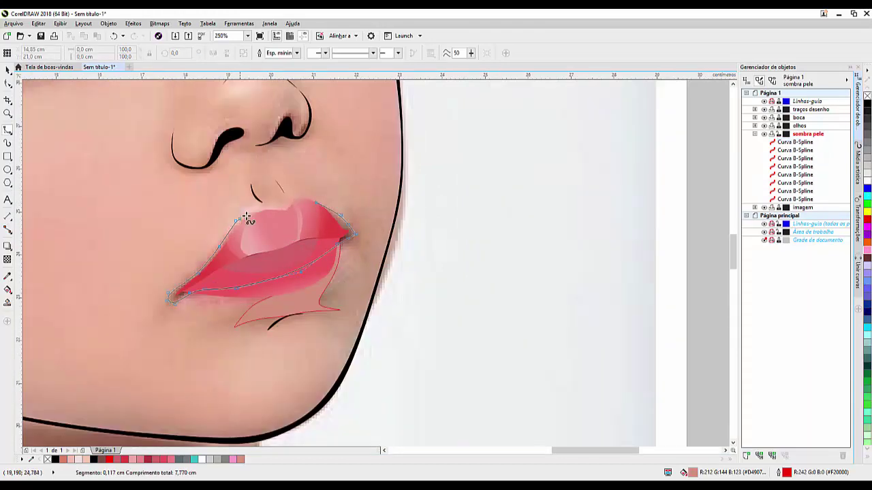
pyautogui.click(317, 203)
pyautogui.scroll(-2, 317, 203)
pyautogui.scroll(2, 321, 163)
# Step: Add shadow shapes around the nostrils and beside the nose
pyautogui.click(279, 237)
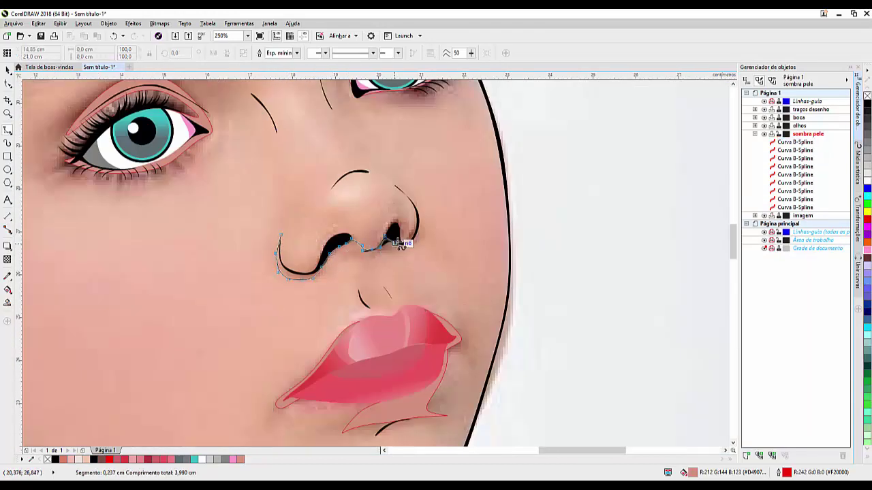
pyautogui.click(405, 194)
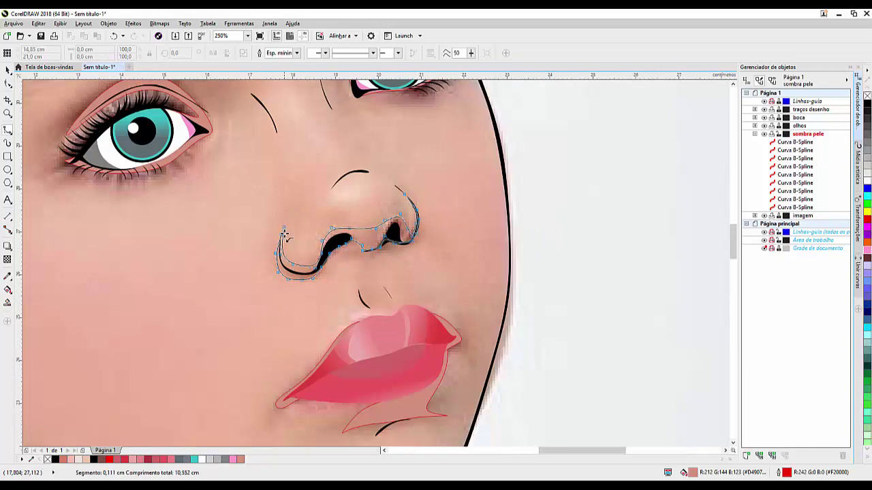
pyautogui.click(284, 234)
pyautogui.click(383, 215)
pyautogui.scroll(-2, 383, 215)
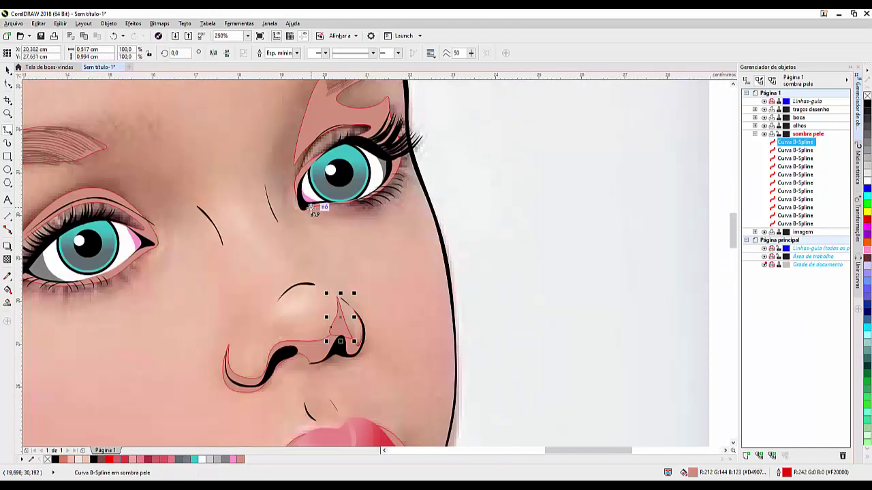
pyautogui.click(328, 310)
pyautogui.scroll(-1, 337, 219)
pyautogui.scroll(-3, 337, 220)
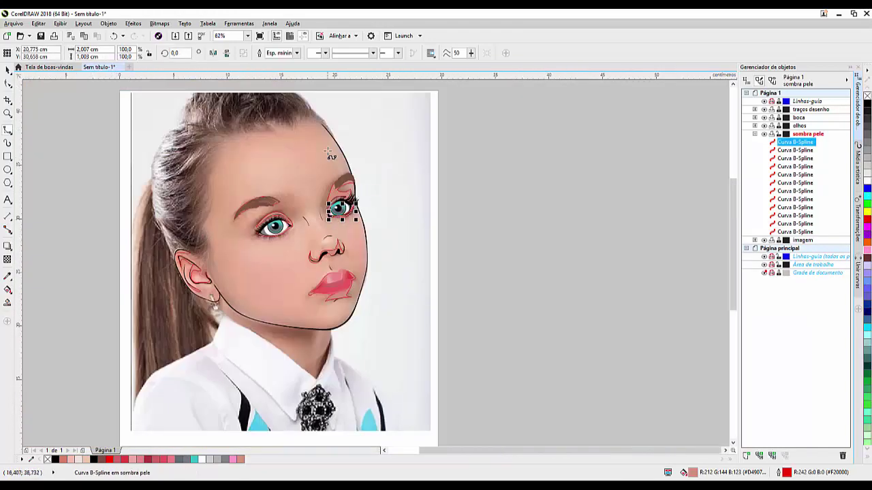
pyautogui.scroll(2, 262, 325)
# Step: Draw a shadow along the jaw and a small shadow above the right eye
pyautogui.click(170, 257)
pyautogui.click(266, 326)
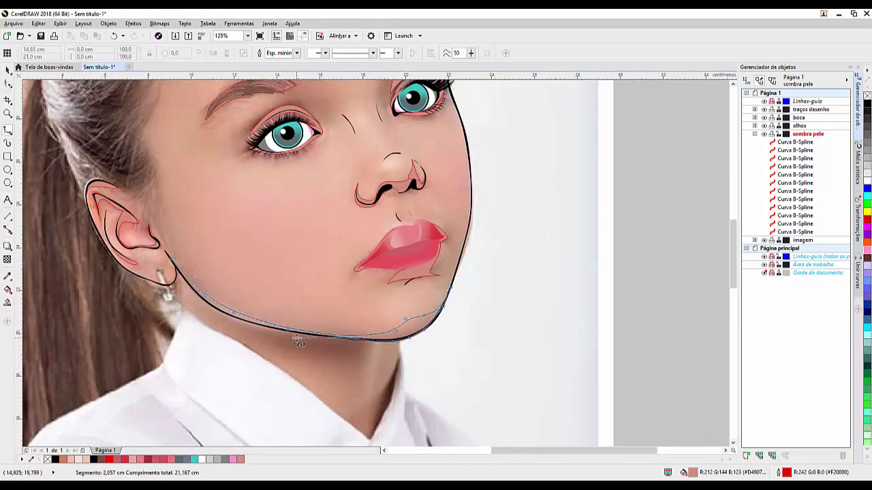
pyautogui.click(170, 259)
pyautogui.scroll(-2, 170, 259)
pyautogui.scroll(2, 427, 189)
pyautogui.click(412, 122)
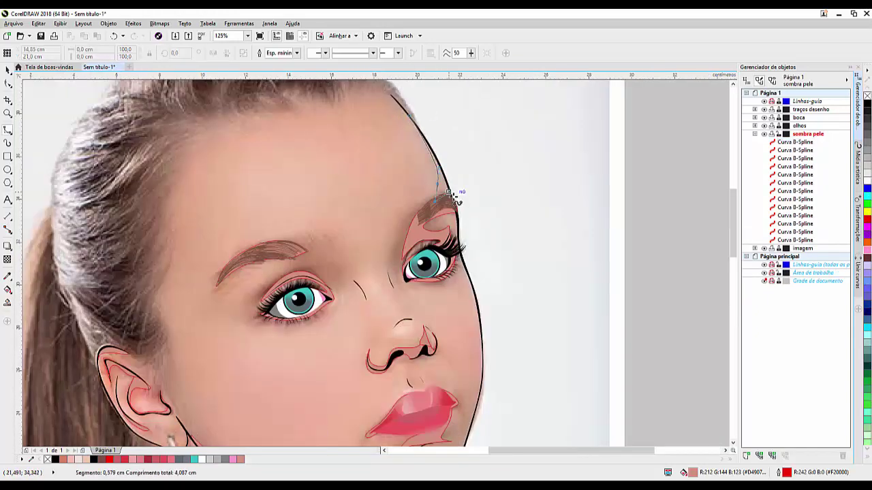
pyautogui.click(426, 188)
pyautogui.scroll(-2, 426, 188)
# Step: Select every sombra pele shape and combine them into one curve
pyautogui.click(8, 71)
pyautogui.hotkey('ctrl', 'a')
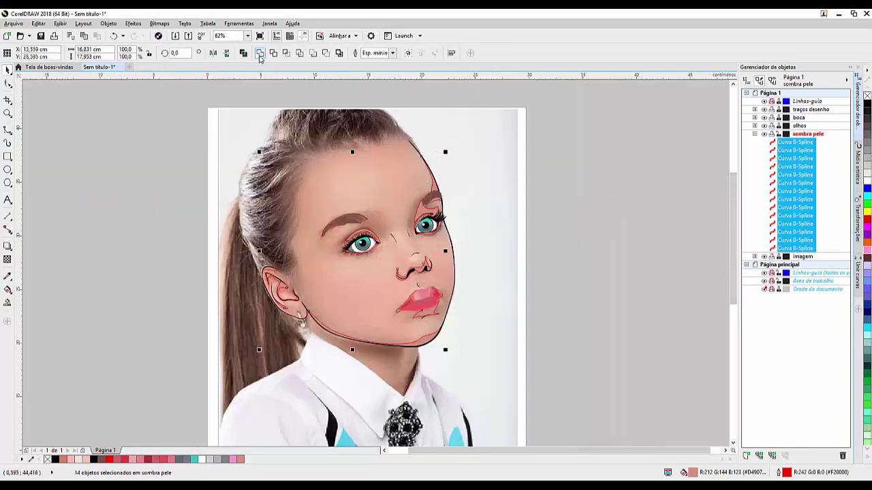
pyautogui.click(260, 54)
pyautogui.click(8, 129)
pyautogui.scroll(2, 404, 127)
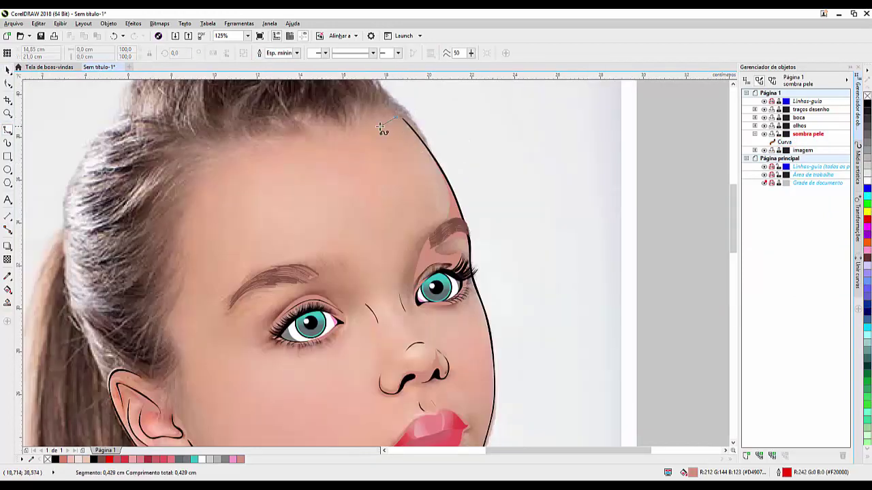
# Step: Add a new 'sombra 2' layer with a uniform pink-brown fill colour
pyautogui.click(746, 455)
pyautogui.write('sombra 2')
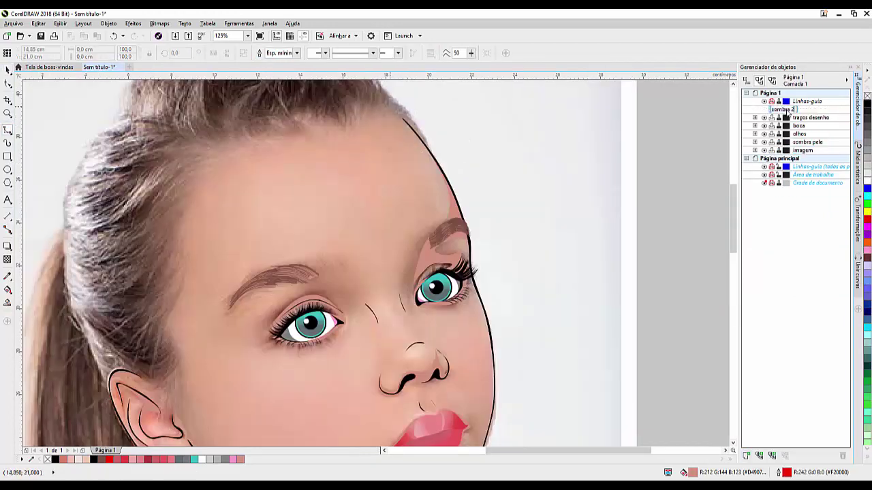
pyautogui.press('F11')
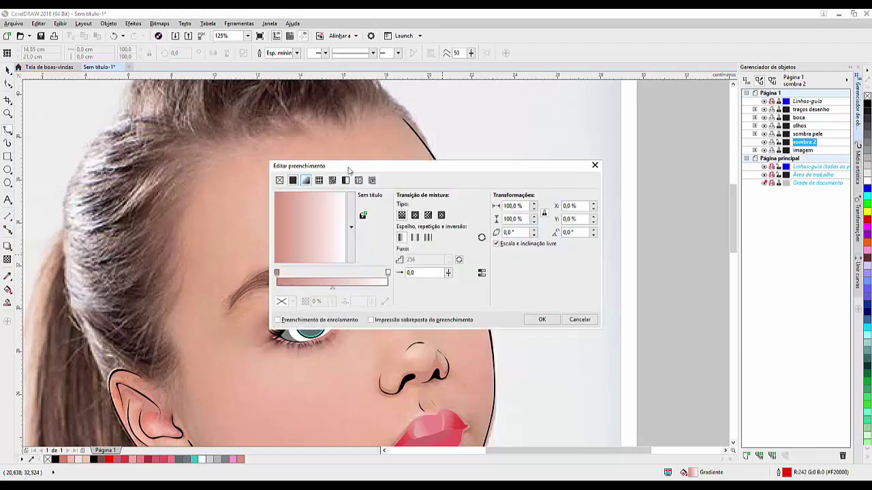
pyautogui.press('Escape')
pyautogui.hotkey('shift', 'F11')
pyautogui.press('Return')
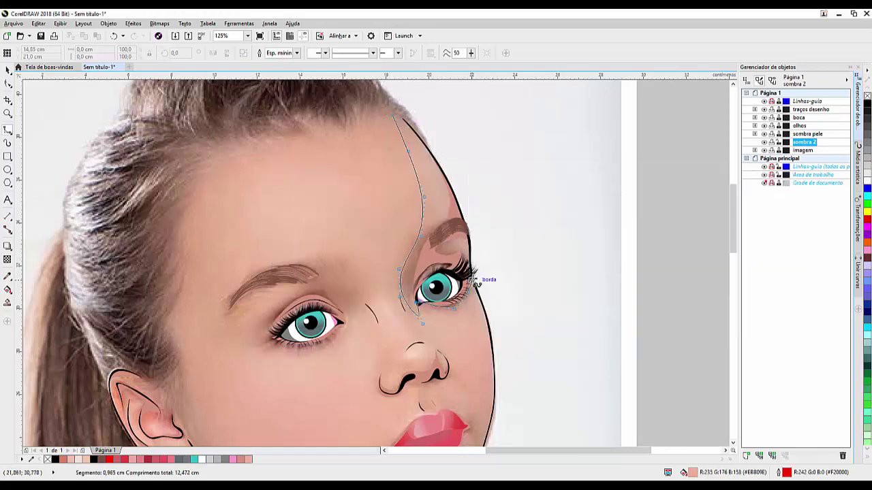
# Step: Draw shadows from the forehead to the eye and around the left eyebrow and eye
pyautogui.click(394, 117)
pyautogui.scroll(-1, 350, 211)
pyautogui.scroll(1, 350, 211)
pyautogui.click(341, 211)
pyautogui.click(290, 165)
pyautogui.click(248, 176)
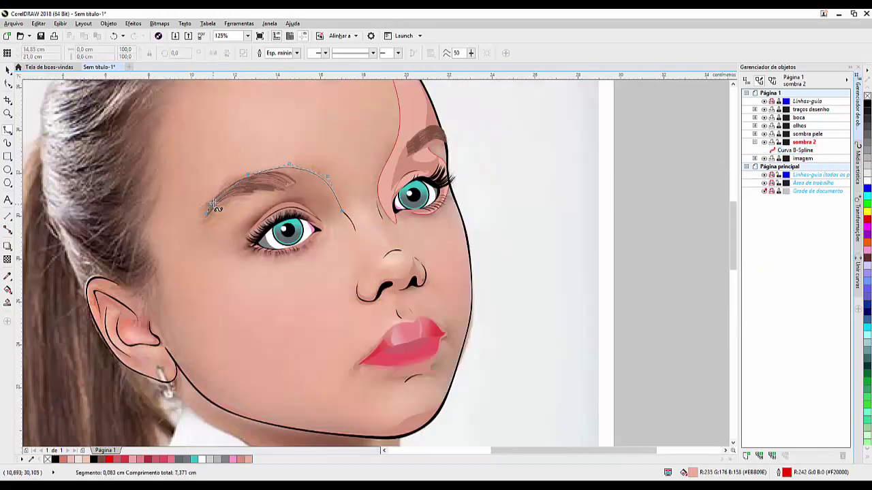
pyautogui.click(334, 213)
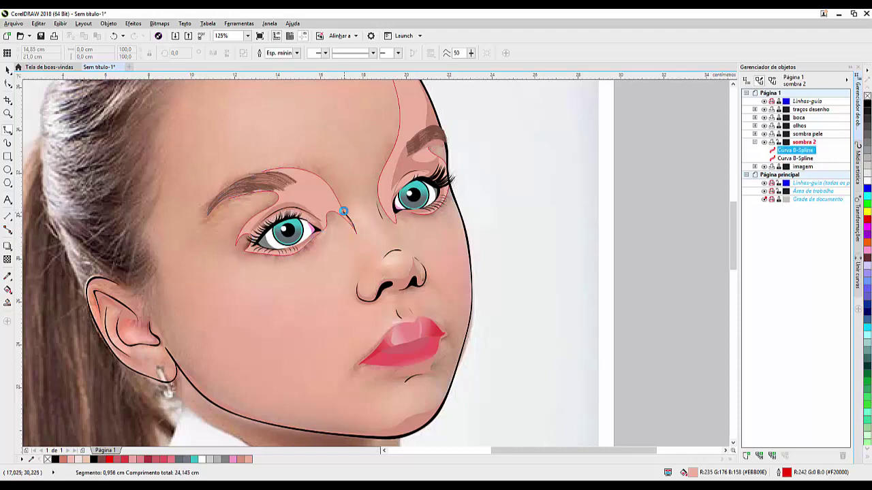
# Step: Trace a shadow along the nose and close two upper-ear shadow shapes
pyautogui.scroll(2, 343, 208)
pyautogui.click(390, 188)
pyautogui.click(422, 230)
pyautogui.click(428, 268)
pyautogui.click(383, 266)
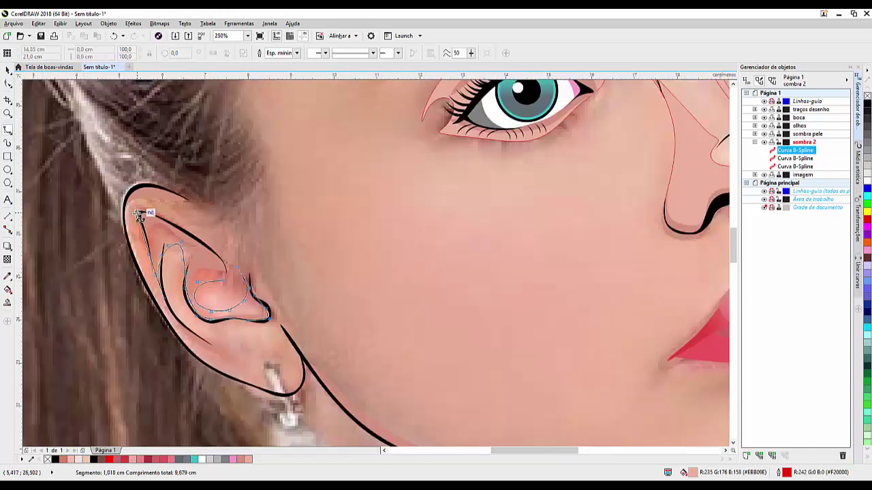
pyautogui.click(139, 214)
pyautogui.click(216, 237)
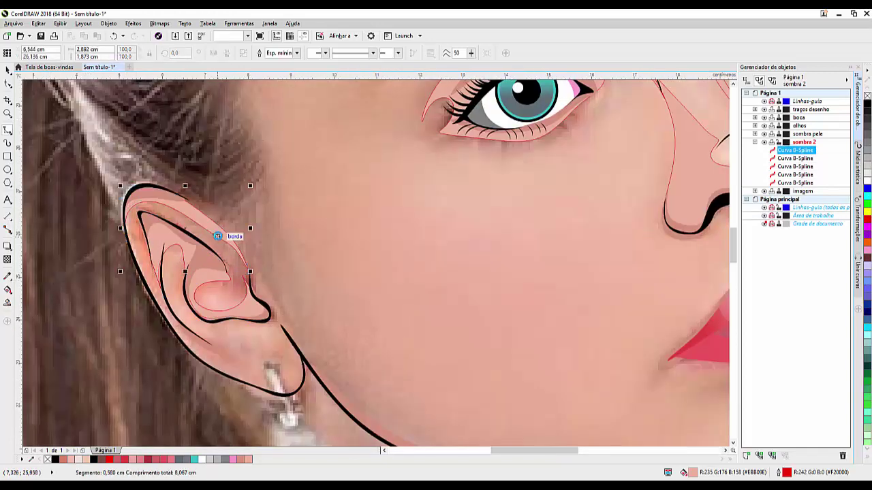
# Step: Draw the lower-ear shadow and close the jaw shadow shape
pyautogui.click(273, 320)
pyautogui.click(264, 337)
pyautogui.click(237, 365)
pyautogui.click(210, 344)
pyautogui.click(189, 327)
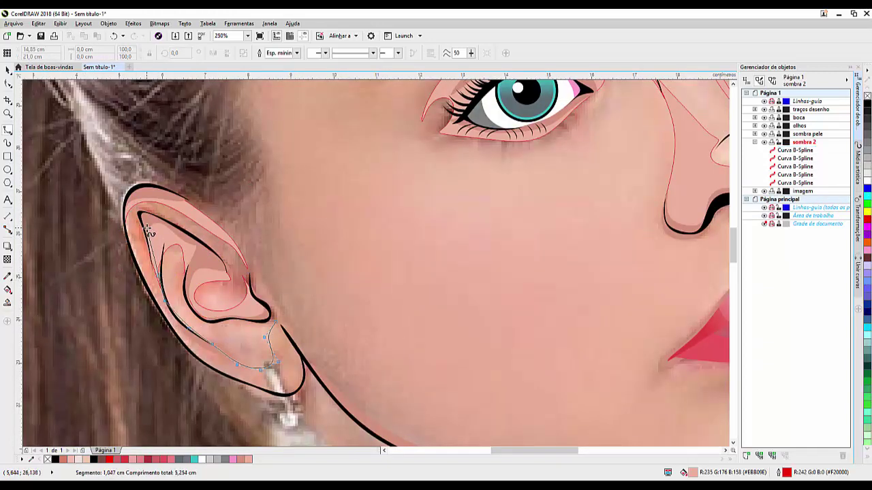
pyautogui.click(306, 355)
pyautogui.scroll(-2, 171, 252)
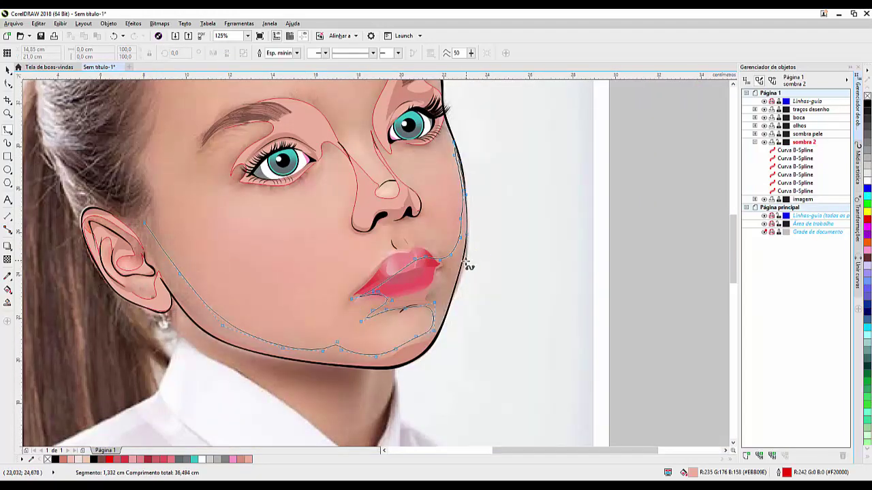
pyautogui.click(112, 215)
# Step: Add a shadow shape on the forehead
pyautogui.scroll(-2, 205, 272)
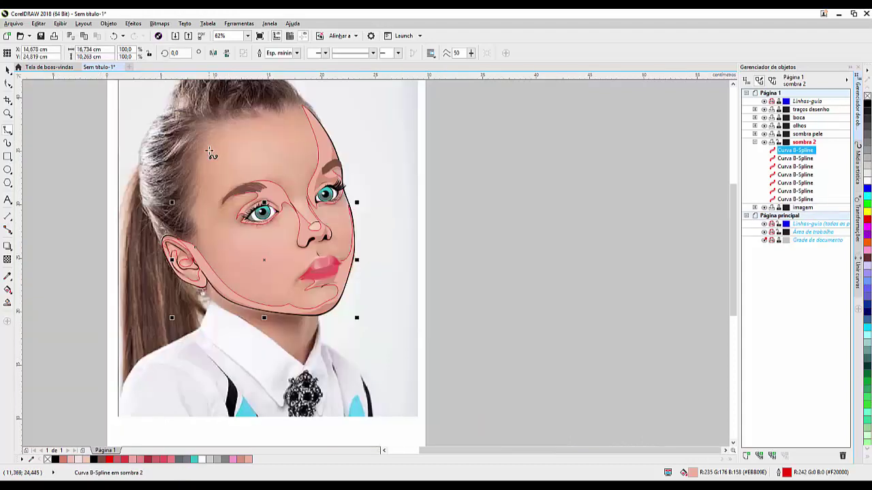
pyautogui.scroll(2, 225, 156)
pyautogui.click(258, 109)
pyautogui.click(236, 151)
pyautogui.click(227, 181)
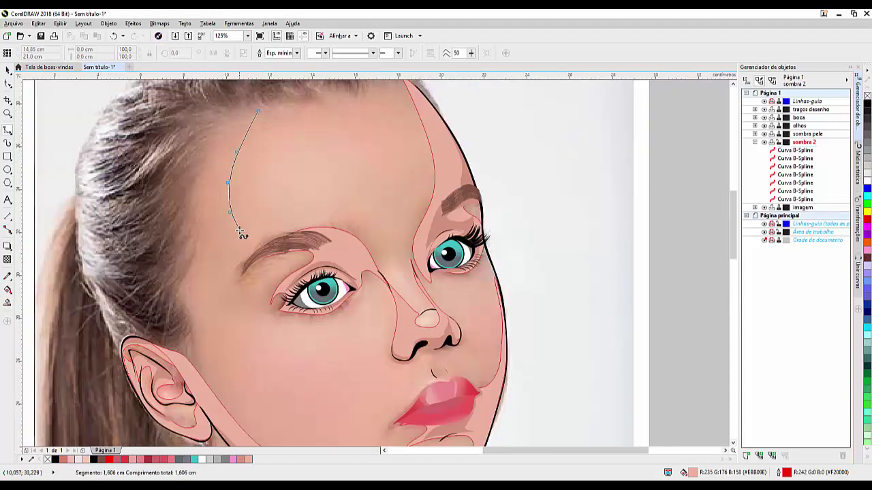
pyautogui.click(207, 119)
pyautogui.scroll(-3, 207, 119)
pyautogui.scroll(1, 225, 163)
# Step: Select all sombra 2 shapes and combine them into one curve with Ctrl+L
pyautogui.doubleClick(8, 69)
pyautogui.hotkey('ctrl', 'l')
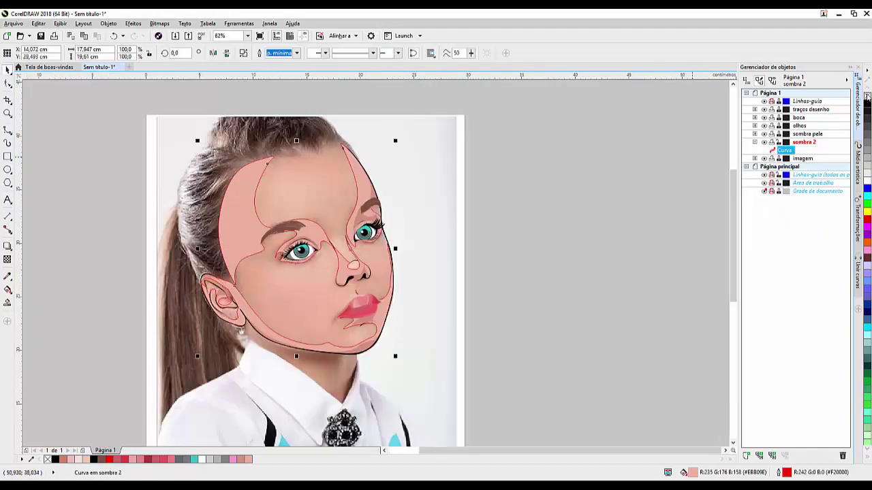
pyautogui.scroll(3, 275, 268)
pyautogui.scroll(1, 488, 304)
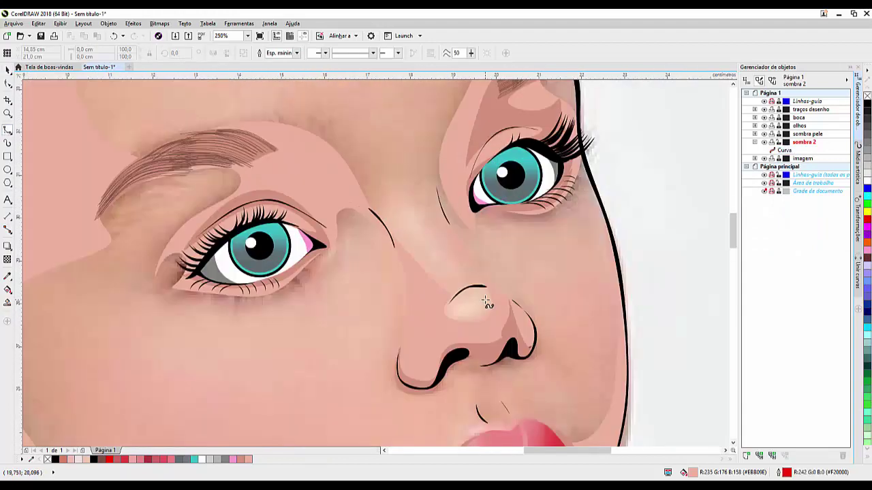
# Step: Switch to a lighter uniform fill and begin a curve above the nose
pyautogui.press('F11')
pyautogui.click(298, 179)
pyautogui.click(541, 331)
pyautogui.click(399, 186)
pyautogui.click(434, 223)
pyautogui.click(455, 243)
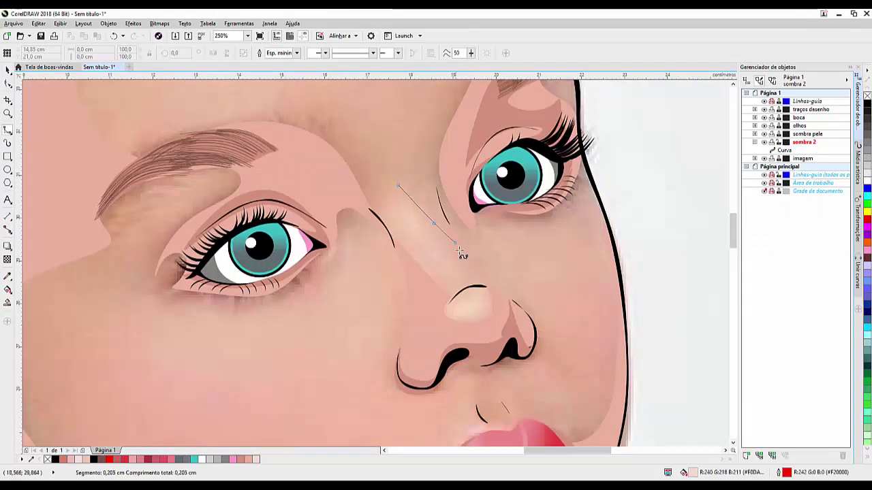
pyautogui.click(746, 455)
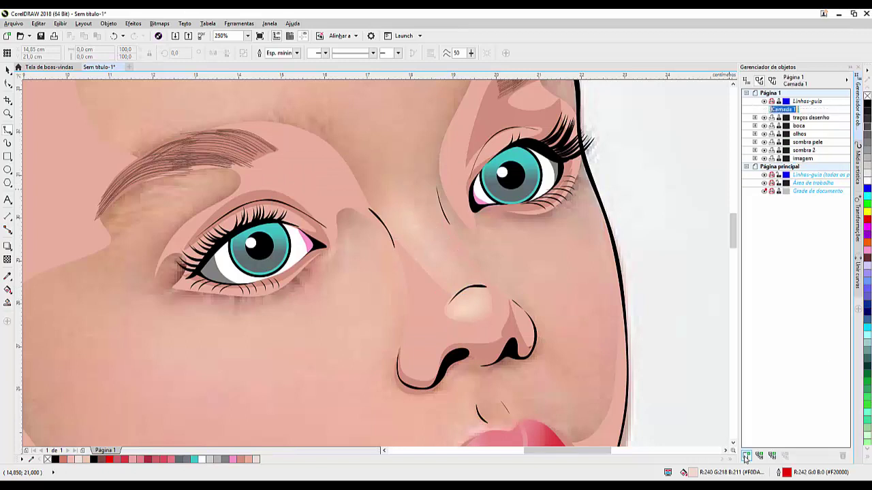
# Step: Place the brilho pele layer below sombra 2 and close the nose and eyebrow highlights
pyautogui.moveTo(805, 111); pyautogui.dragTo(806, 154)
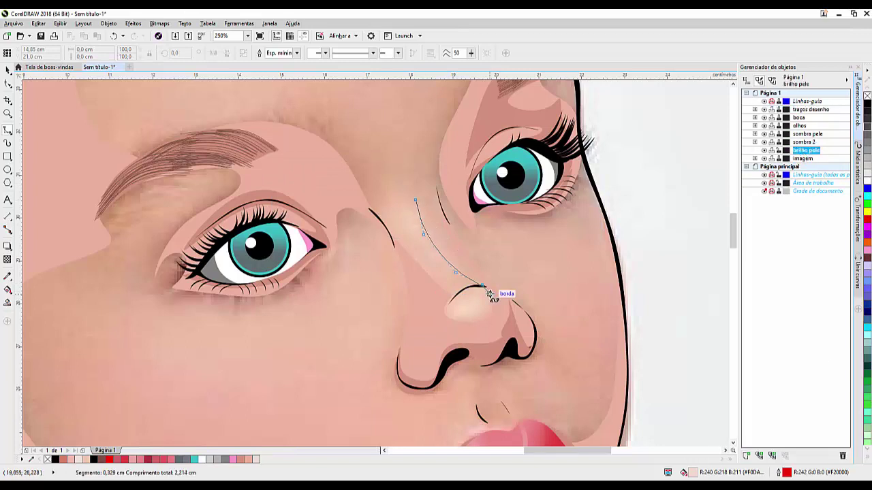
pyautogui.click(415, 199)
pyautogui.scroll(-2, 354, 225)
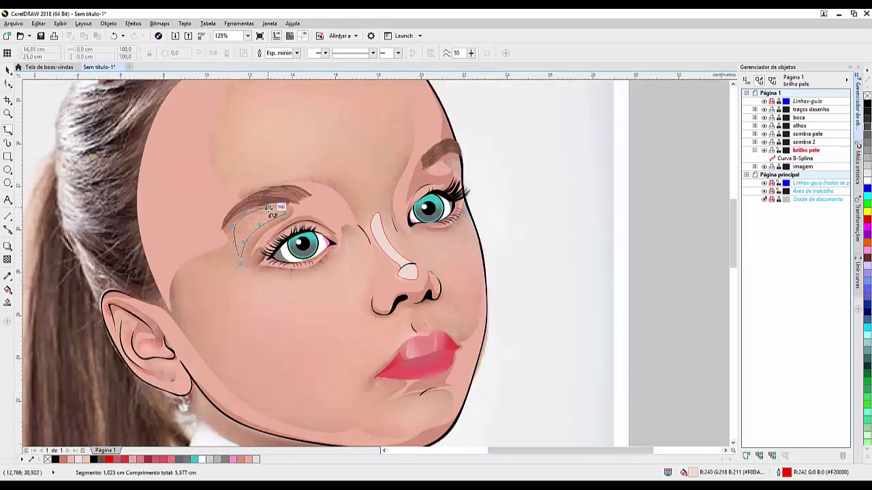
pyautogui.click(272, 210)
# Step: Add a forehead highlight and a highlight under the right eye beside the nose
pyautogui.click(357, 239)
pyautogui.click(369, 263)
pyautogui.click(361, 298)
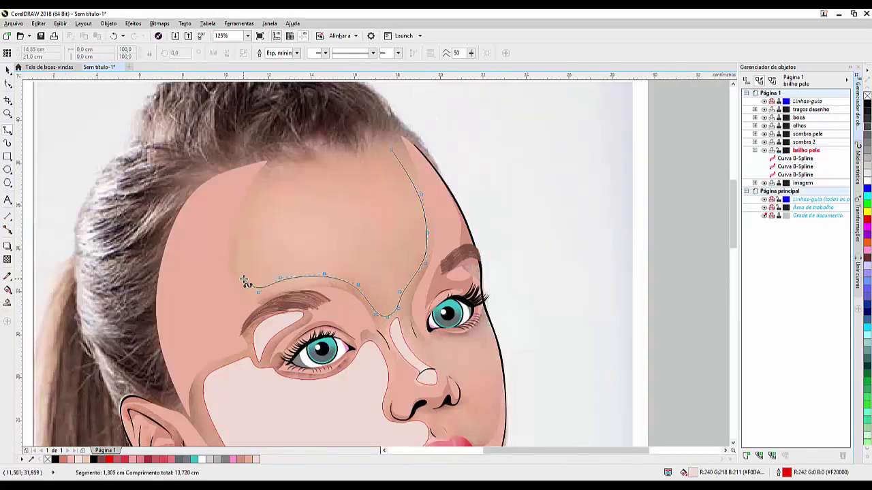
pyautogui.click(397, 145)
pyautogui.click(368, 244)
pyautogui.click(406, 263)
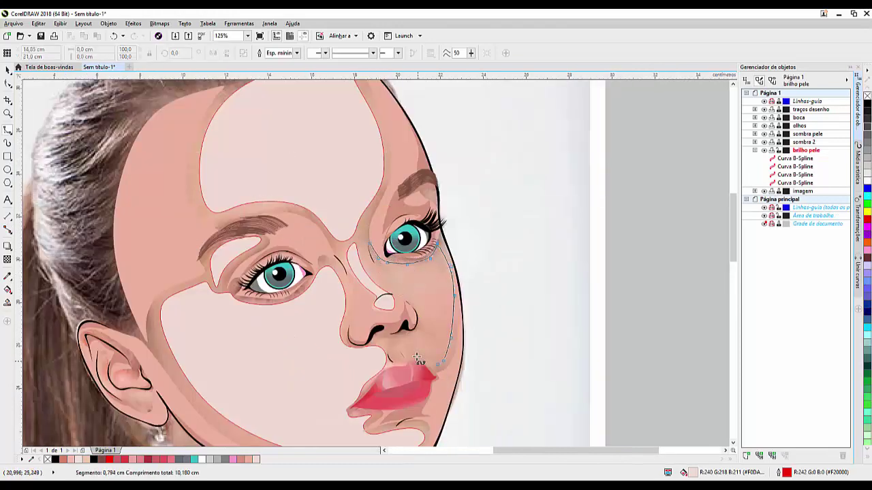
pyautogui.doubleClick(425, 317)
# Step: Draw a pale highlight shape inside the ear
pyautogui.scroll(2, 368, 323)
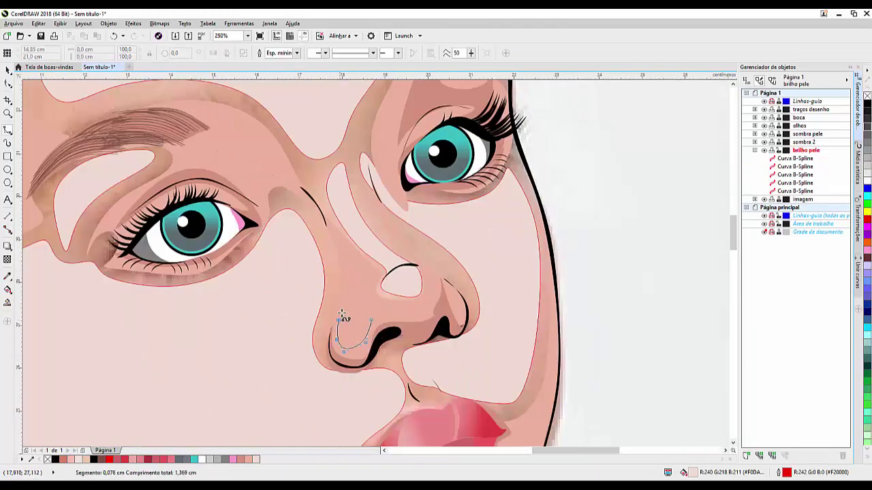
pyautogui.hscroll(-10, 371, 320)
pyautogui.scroll(-2, 370, 320)
pyautogui.click(250, 320)
pyautogui.click(253, 367)
pyautogui.click(279, 387)
pyautogui.click(330, 388)
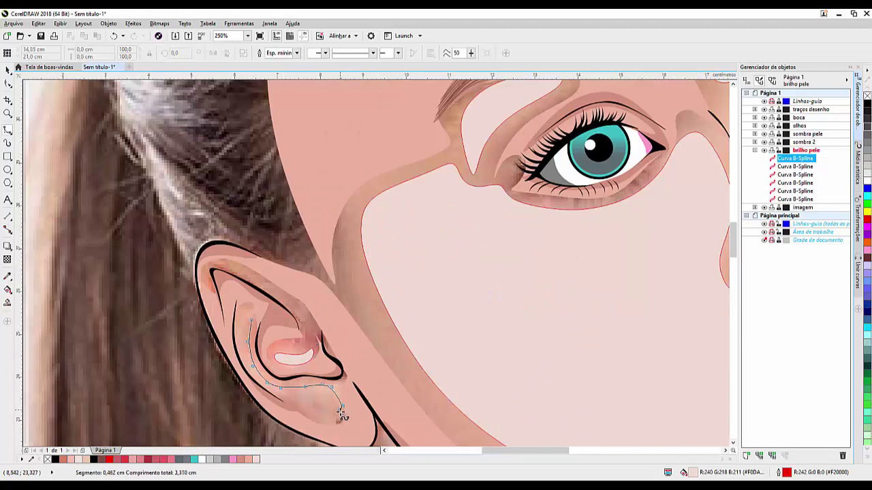
pyautogui.click(249, 310)
pyautogui.scroll(-2, 225, 253)
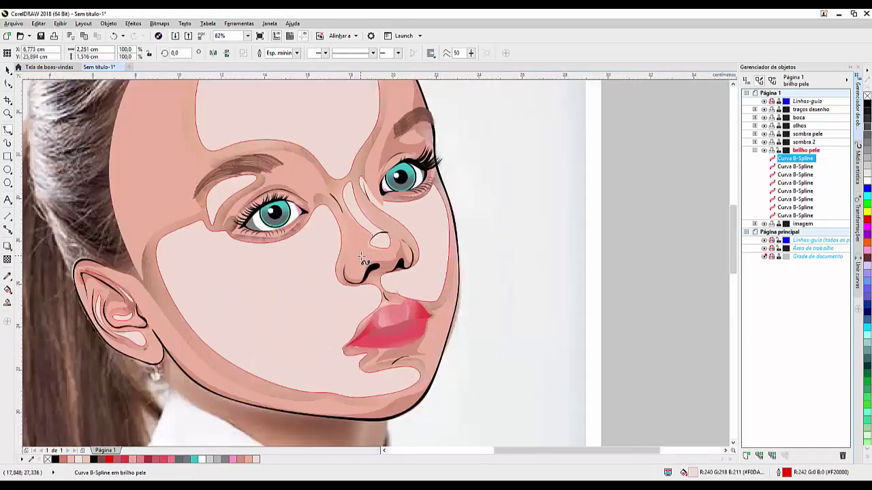
pyautogui.scroll(2, 232, 134)
# Step: Add highlights over the eyebrow, near the right eye and along the nose
pyautogui.click(389, 201)
pyautogui.click(300, 166)
pyautogui.click(185, 175)
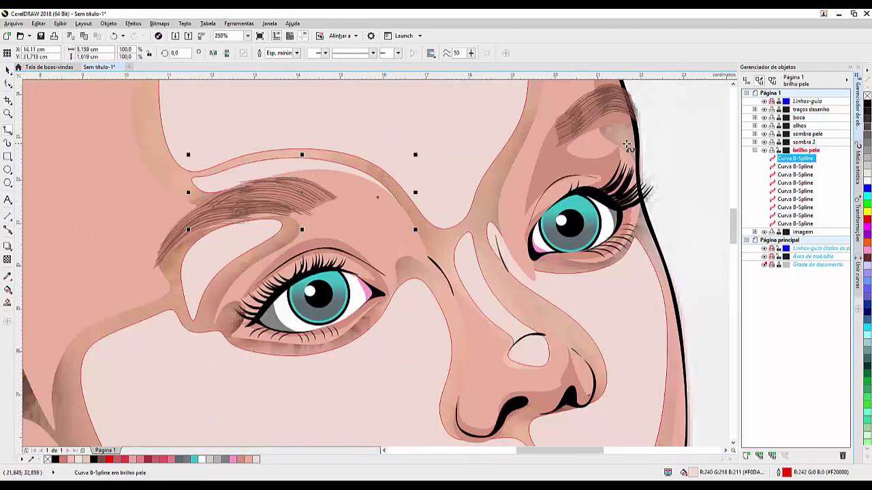
pyautogui.click(617, 136)
pyautogui.click(633, 147)
pyautogui.click(519, 281)
pyautogui.click(558, 314)
pyautogui.click(587, 333)
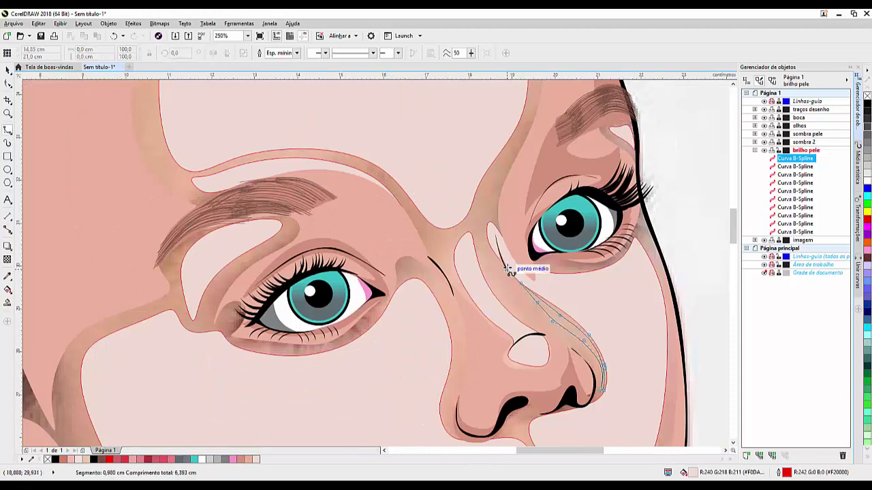
pyautogui.click(510, 270)
pyautogui.scroll(-3, 509, 269)
# Step: Combine all brilho pele highlights into one curve and make it semi-transparent
pyautogui.keyDown('shift'); pyautogui.click(795, 240); pyautogui.keyUp('shift')
pyautogui.hotkey('ctrl', 'l')
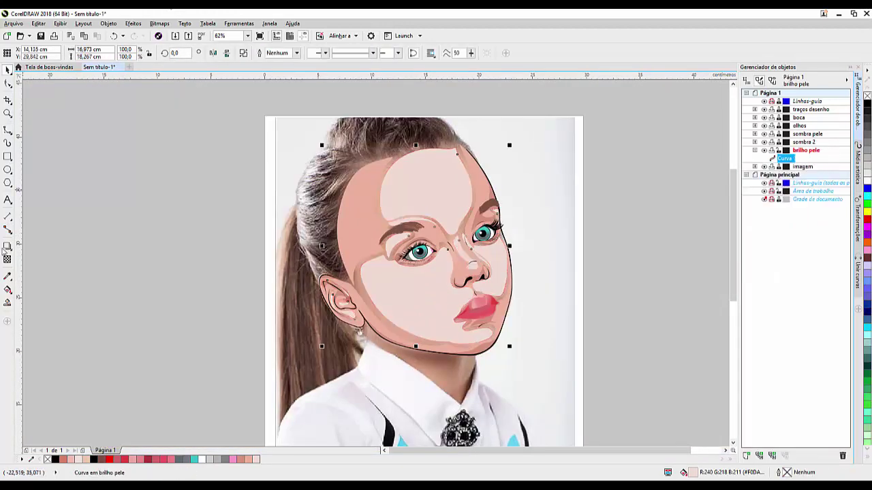
pyautogui.click(7, 129)
pyautogui.scroll(2, 310, 291)
# Step: Trace the face outline around the ear and add a new layer for the skin base
pyautogui.click(317, 276)
pyautogui.click(337, 344)
pyautogui.click(382, 373)
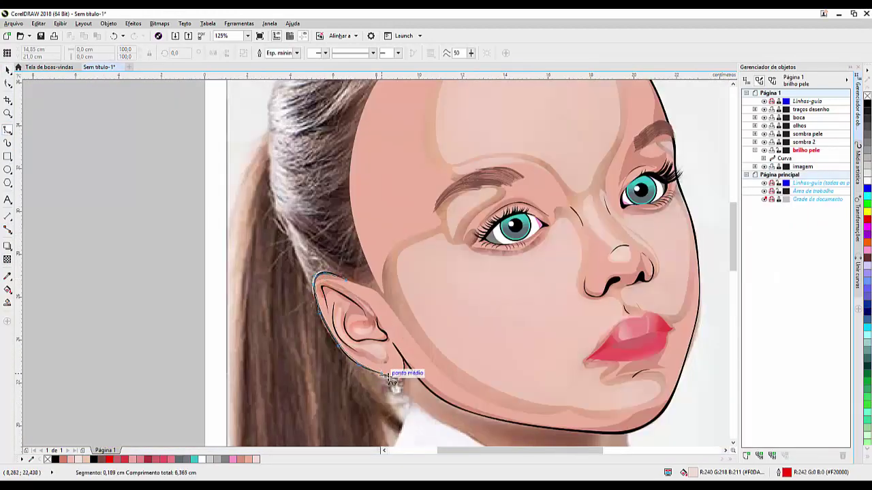
pyautogui.doubleClick(406, 367)
pyautogui.click(747, 455)
# Step: Move the base de pele layer above the imagem layer
pyautogui.write('base de pele')
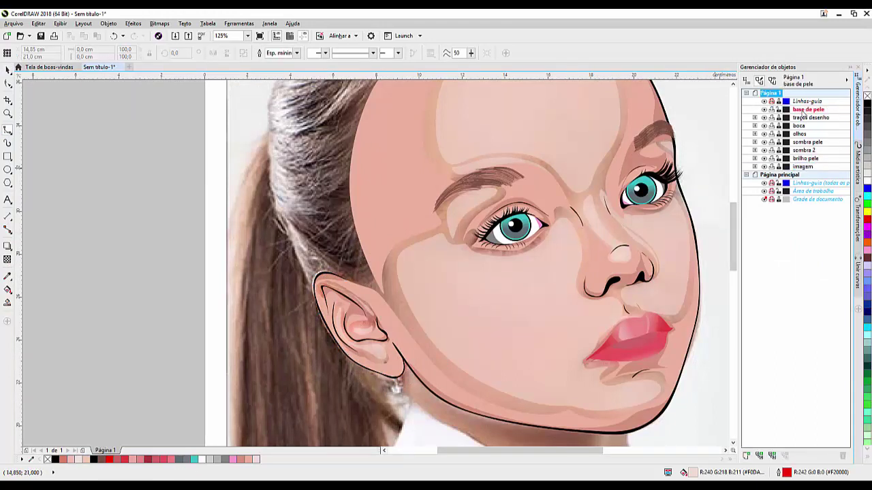
pyautogui.moveTo(802, 111); pyautogui.dragTo(803, 163)
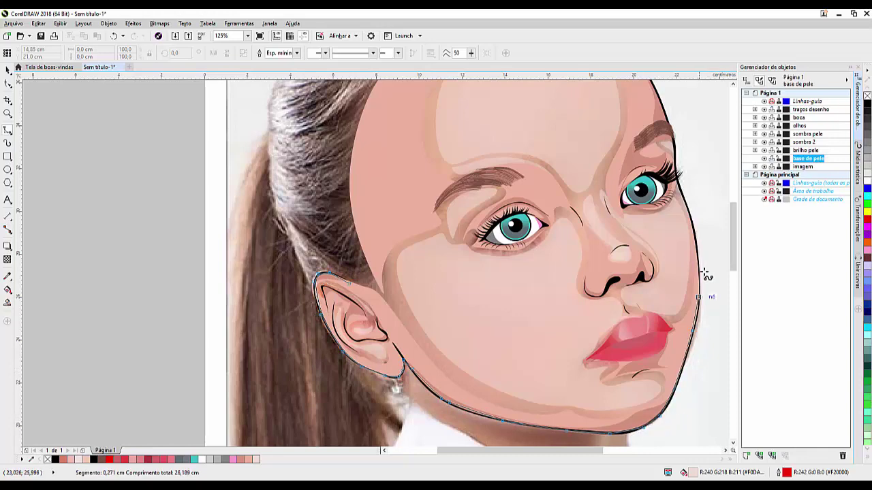
pyautogui.scroll(3, 688, 203)
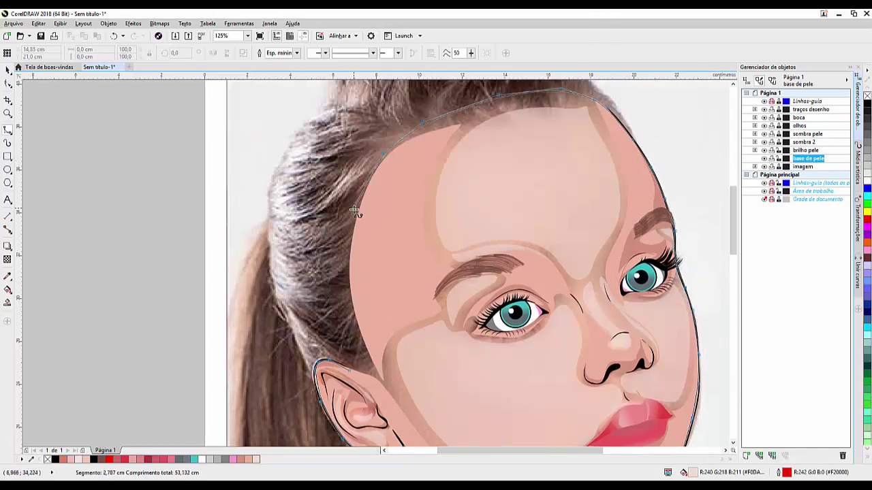
# Step: Close the face-and-ear outline and give it a pale uniform skin-tone fill
pyautogui.doubleClick(389, 385)
pyautogui.press('F3')
pyautogui.press('F11')
pyautogui.click(298, 179)
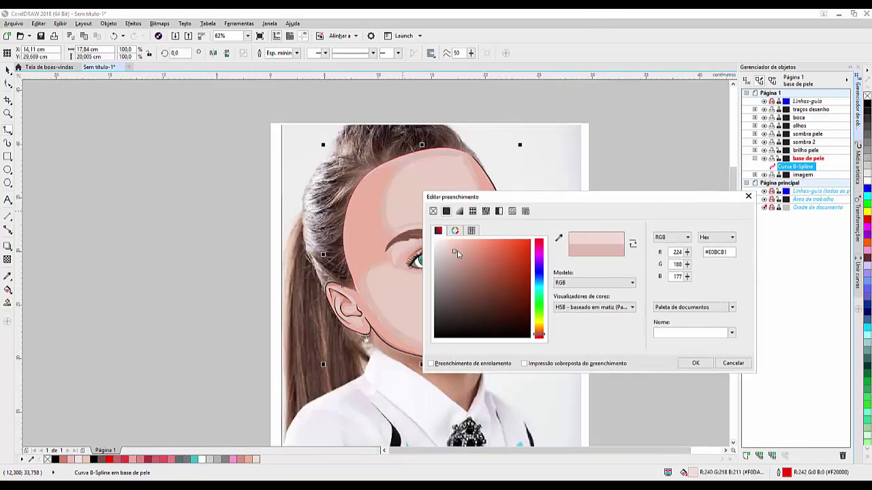
pyautogui.moveTo(371, 174); pyautogui.dragTo(583, 99)
pyautogui.click(519, 138)
pyautogui.press('Return')
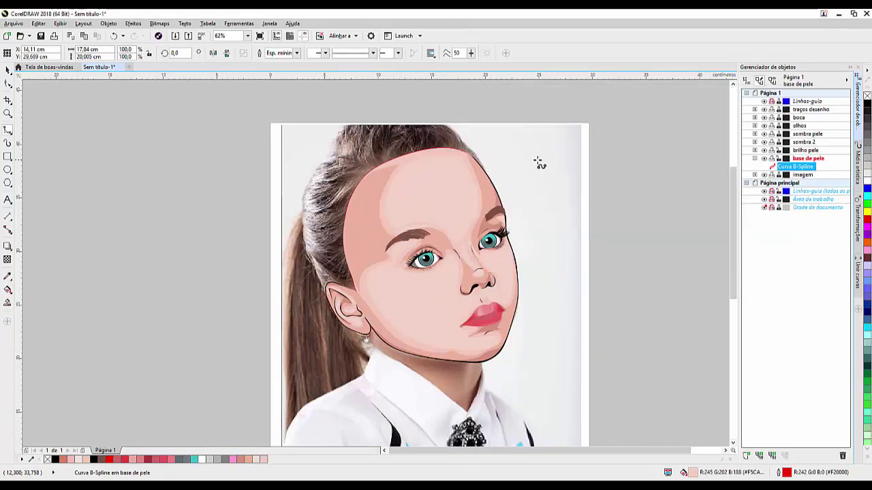
# Step: Set transparency on the sombra 2 and sombra pele shadow curves
pyautogui.click(802, 145)
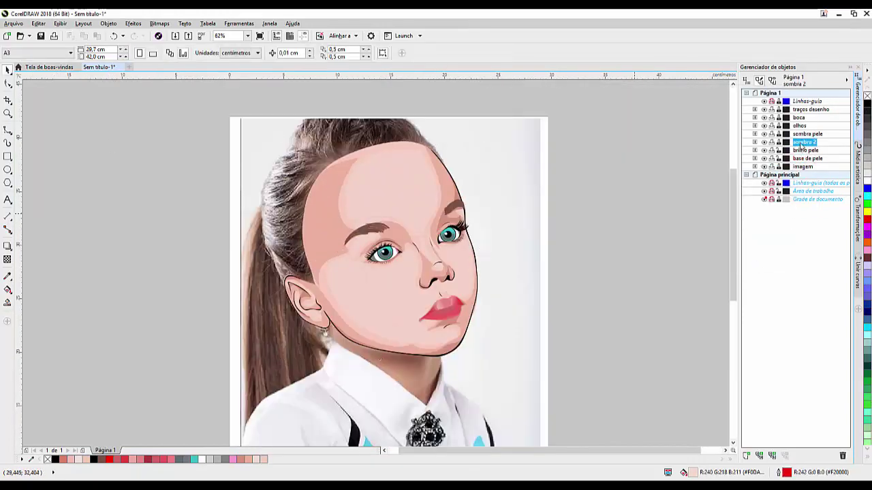
pyautogui.click(7, 259)
pyautogui.doubleClick(374, 372)
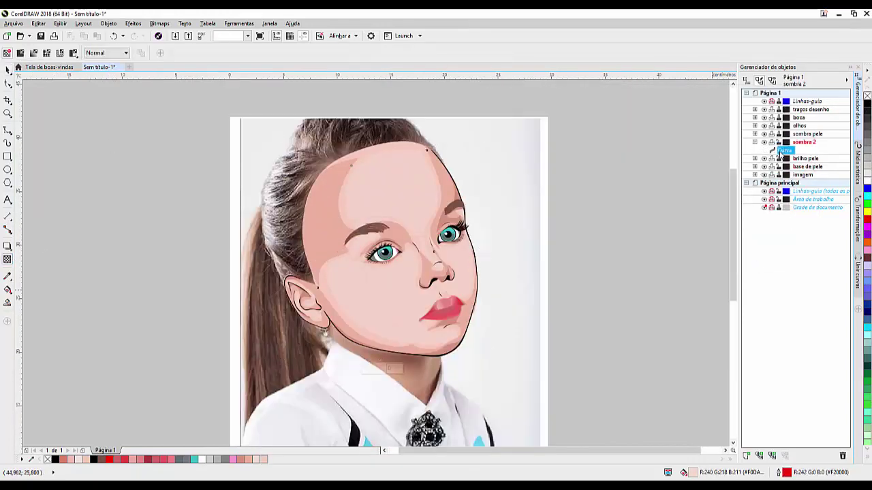
pyautogui.press('Return')
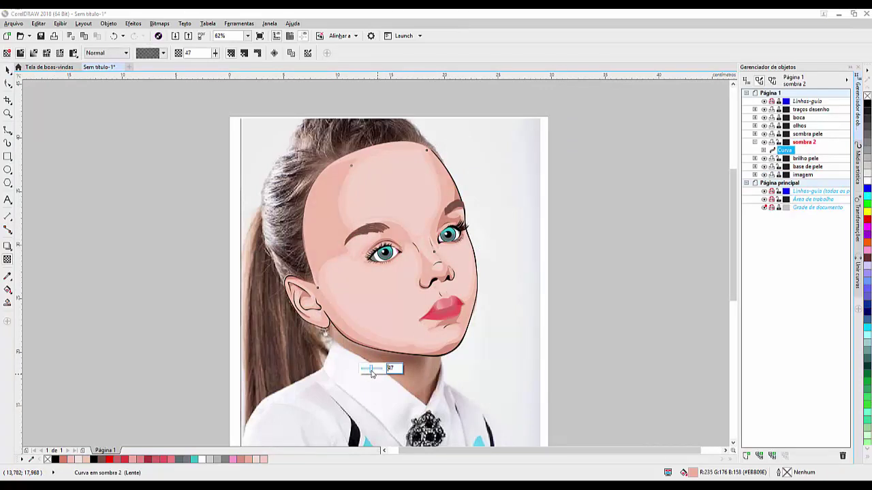
pyautogui.click(755, 141)
pyautogui.click(807, 133)
pyautogui.click(754, 133)
pyautogui.click(785, 141)
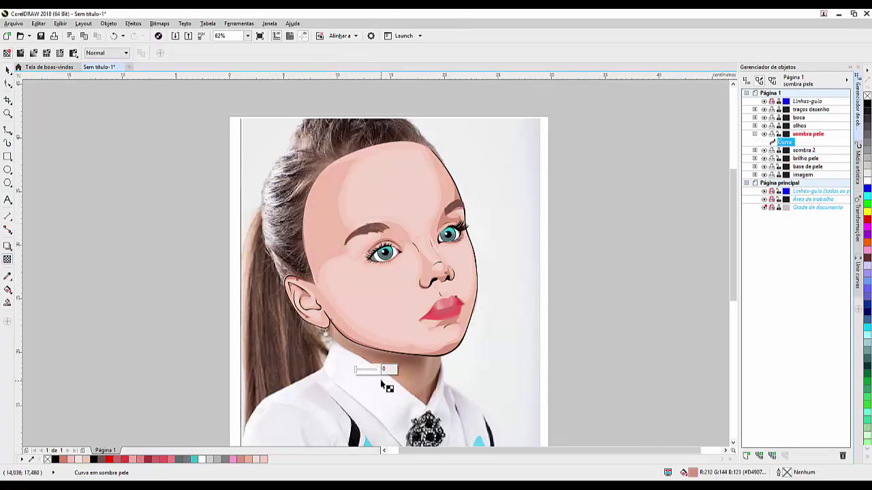
pyautogui.press('space')
pyautogui.scroll(-2, 417, 218)
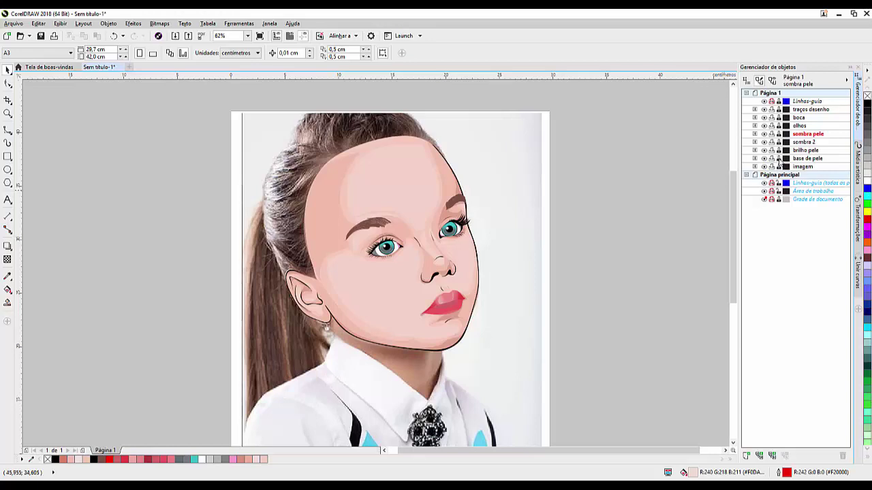
# Step: Save the drawing to the Desktop as menina mais linda do mundo.cdr
pyautogui.click(13, 24)
pyautogui.click(43, 112)
pyautogui.write('menin')
pyautogui.click(238, 175)
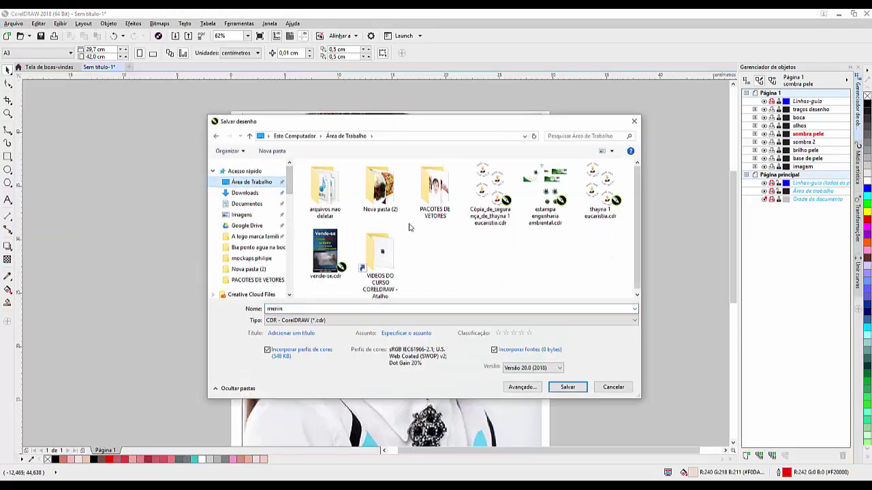
pyautogui.doubleClick(433, 194)
pyautogui.press('Return')
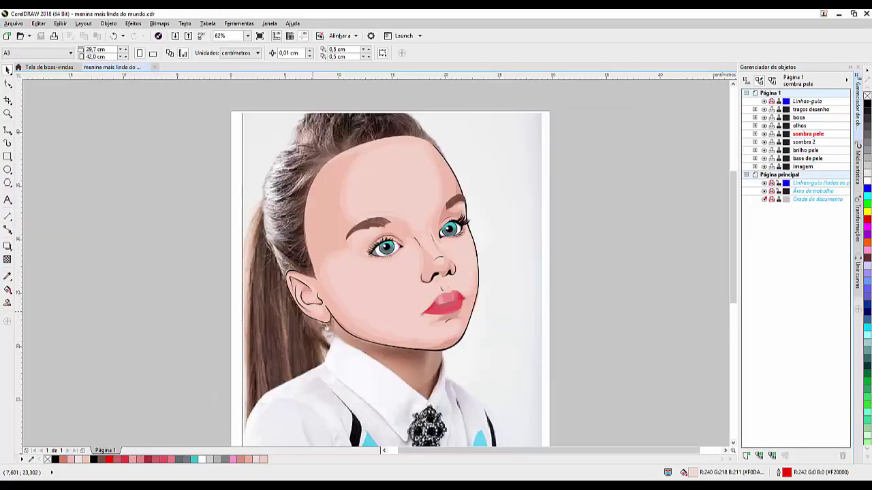
pyautogui.press('F5')
pyautogui.scroll(-2, 378, 205)
pyautogui.scroll(2, 378, 205)
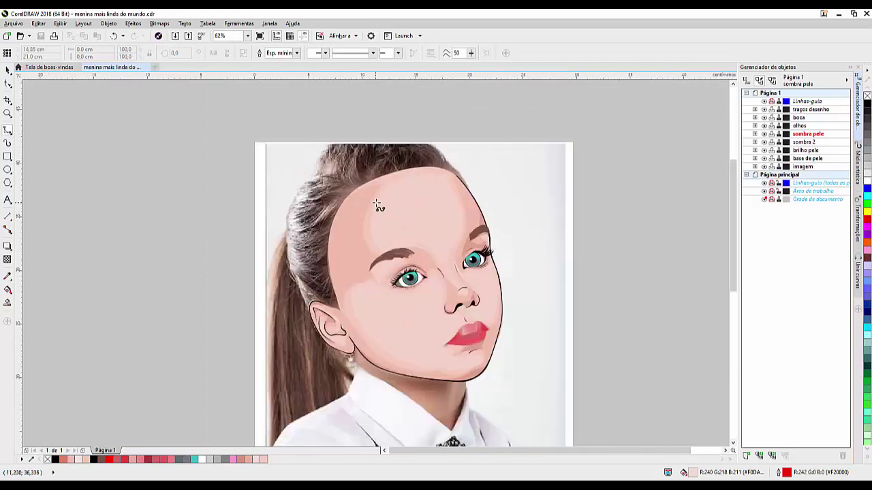
# Step: Add a new layer named 'base cabelo' for the hair base
pyautogui.click(746, 456)
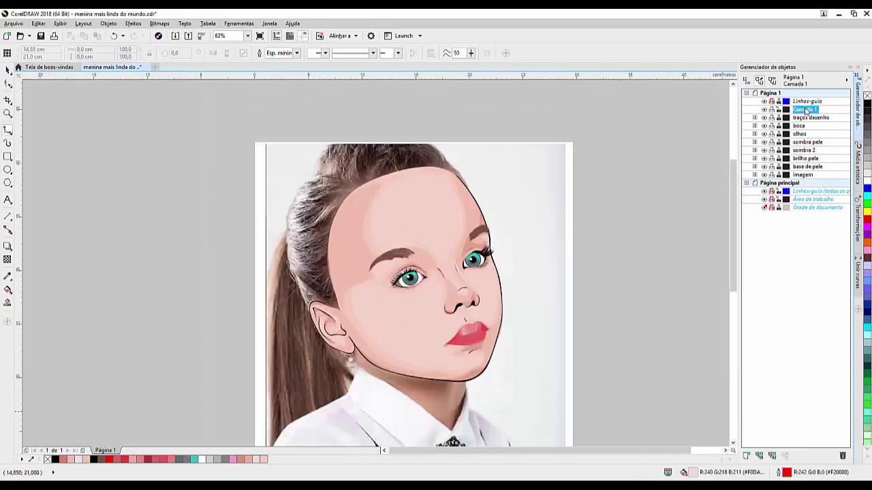
pyautogui.rightClick(803, 109)
pyautogui.rightClick(804, 111)
pyautogui.click(797, 221)
pyautogui.write('base cabelo')
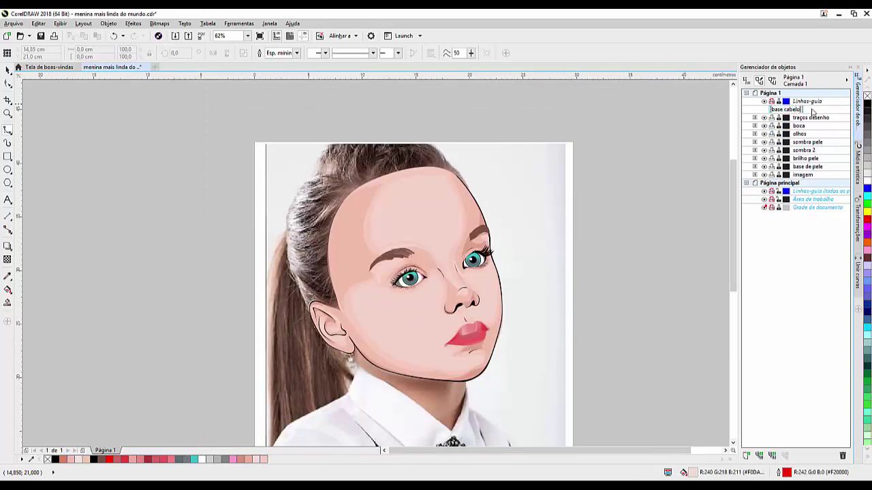
# Step: With base de pele hidden, trace the hair silhouette and fill it dark brown
pyautogui.click(764, 167)
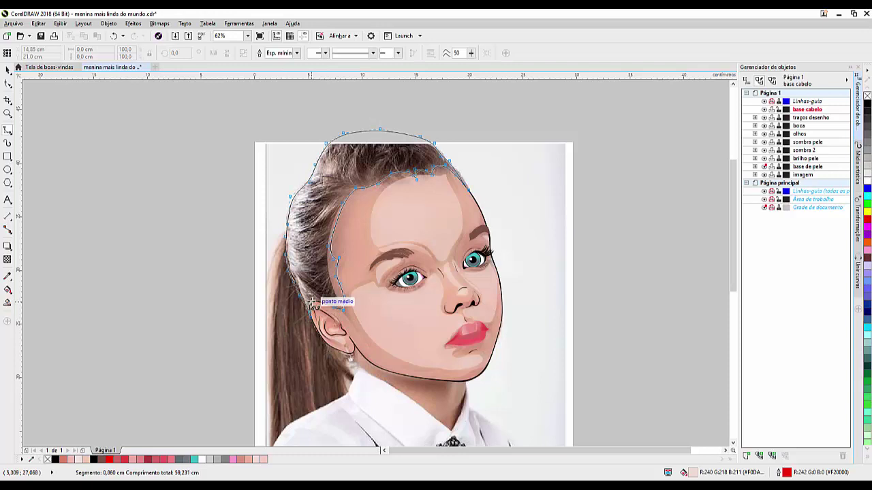
pyautogui.click(329, 308)
pyautogui.click(389, 195)
pyautogui.click(8, 71)
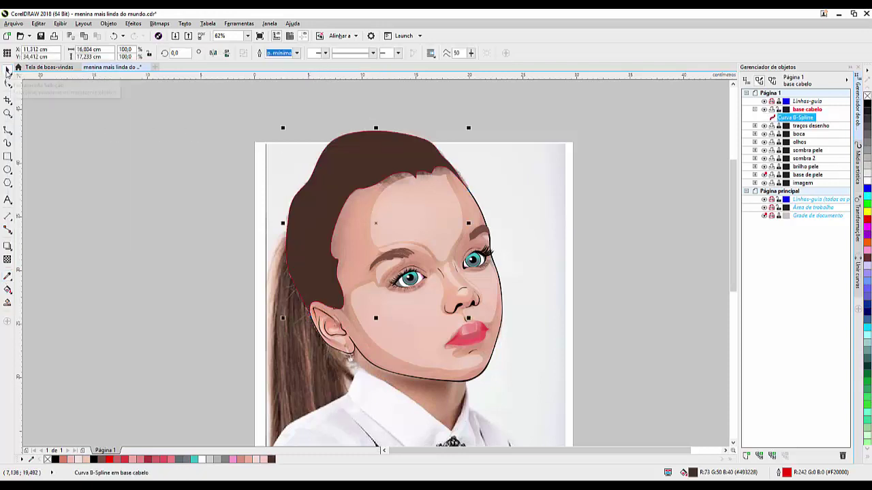
pyautogui.press('Escape')
pyautogui.click(764, 174)
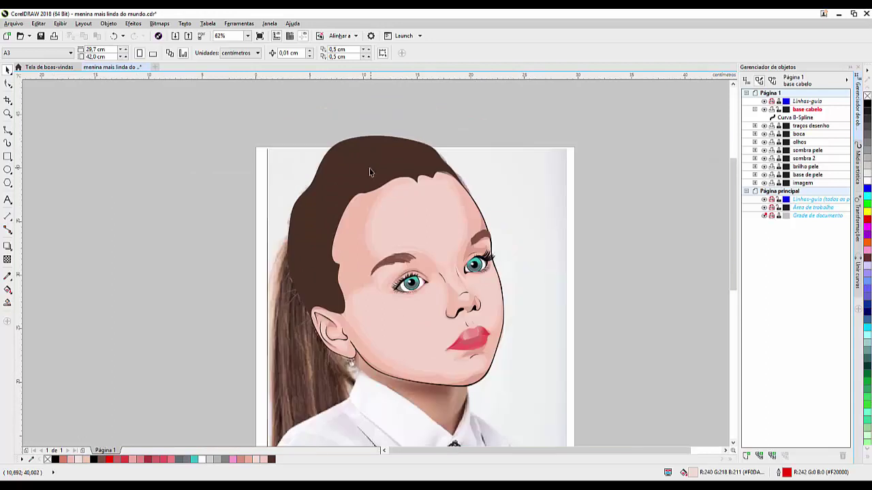
pyautogui.click(362, 154)
# Step: Draw and delete a test curve, then add another new layer
pyautogui.scroll(3, 362, 155)
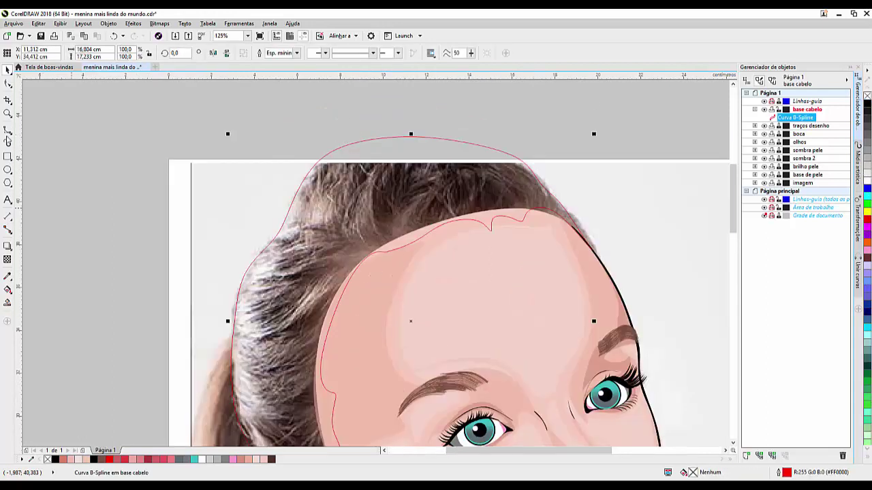
pyautogui.click(334, 274)
pyautogui.click(304, 320)
pyautogui.doubleClick(278, 339)
pyautogui.press('Delete')
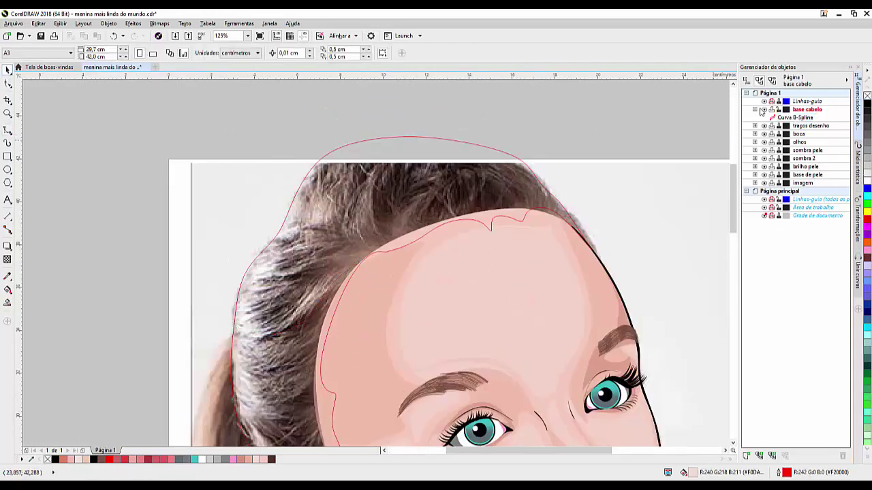
pyautogui.click(746, 455)
pyautogui.write('fios de cabelo')
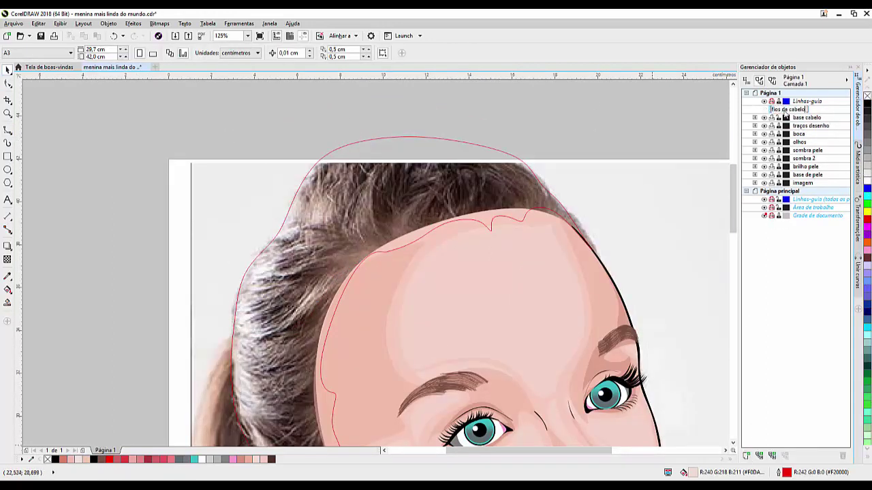
# Step: Name the layer fios de cabelo and delete the pasted test curve
pyautogui.press('Return')
pyautogui.hotkey('ctrl', 'v')
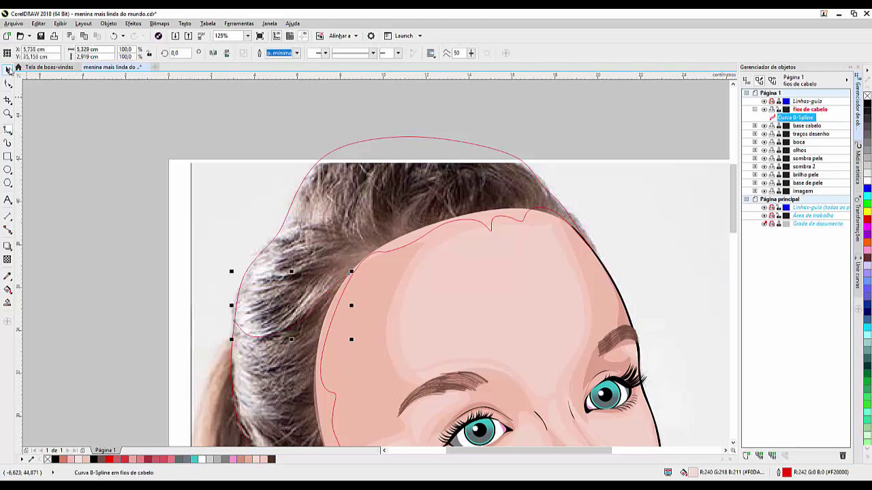
pyautogui.press('Delete')
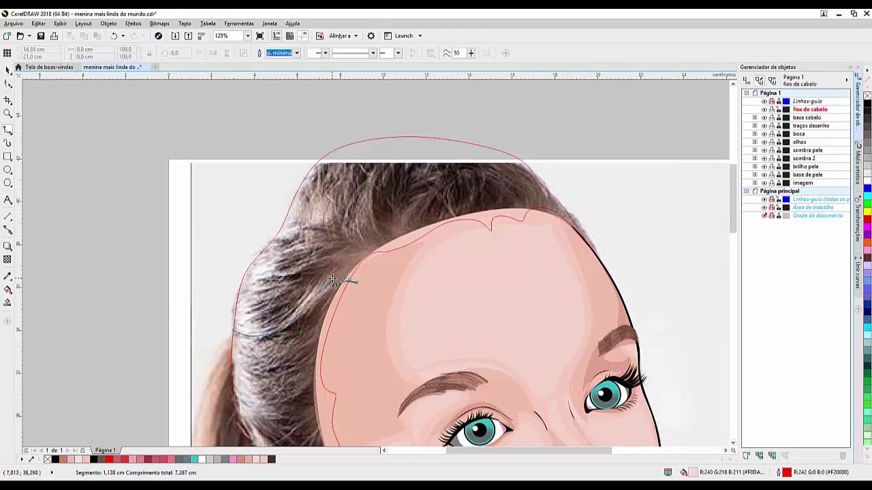
# Step: Draw the first hair strand with a light grey to dark brown #523F39 gradient
pyautogui.doubleClick(240, 334)
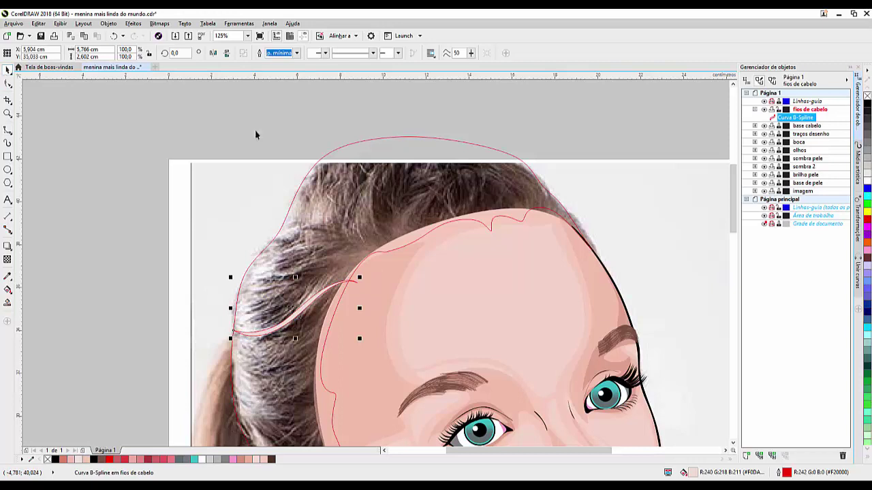
pyautogui.press('F11')
pyautogui.click(293, 301)
pyautogui.click(304, 363)
pyautogui.click(292, 301)
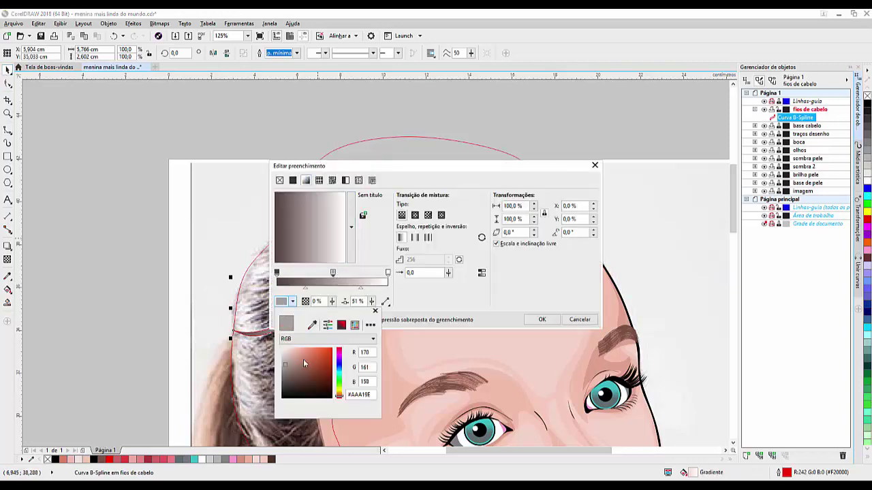
pyautogui.click(305, 363)
pyautogui.click(388, 272)
pyautogui.click(296, 381)
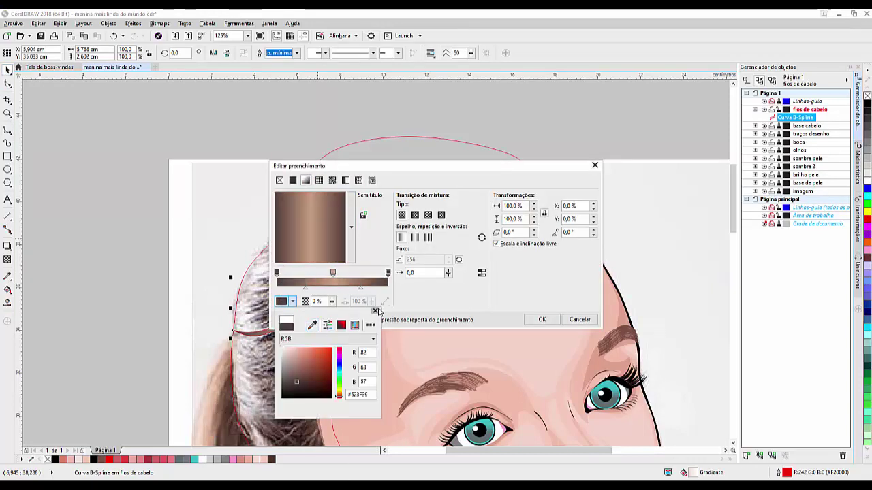
pyautogui.click(376, 311)
pyautogui.click(671, 293)
# Step: Duplicate the strand repeatedly with offsets to stack strands down the left side
pyautogui.hotkey('ctrl', 'd')
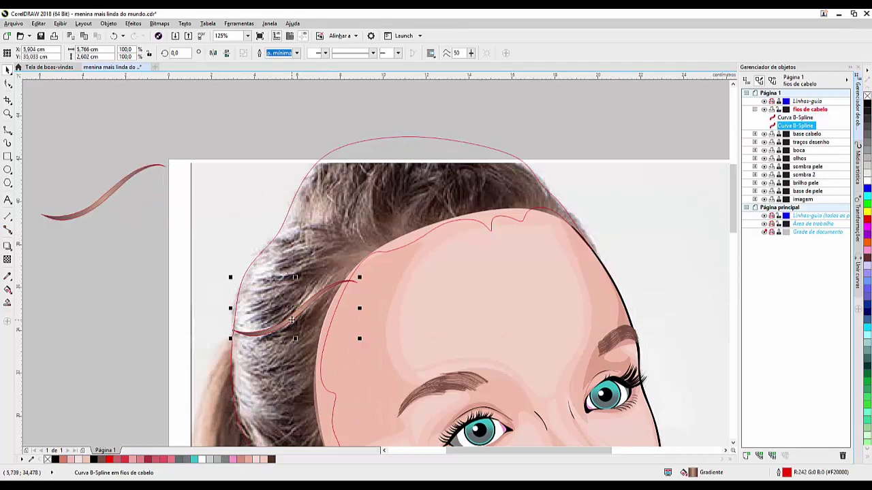
pyautogui.scroll(2, 293, 320)
pyautogui.hotkey('ctrl', 'd')
pyautogui.hotkey('ctrl', 'd')
pyautogui.hotkey('ctrl', 'd')
pyautogui.hotkey('ctrl', 'd')
pyautogui.hotkey('ctrl', 'd')
pyautogui.hotkey('ctrl', 'd')
pyautogui.hotkey('ctrl', 'd')
pyautogui.hotkey('ctrl', 'd')
pyautogui.hotkey('ctrl', 'd')
pyautogui.hotkey('ctrl', 'd')
pyautogui.scroll(-4, 297, 244)
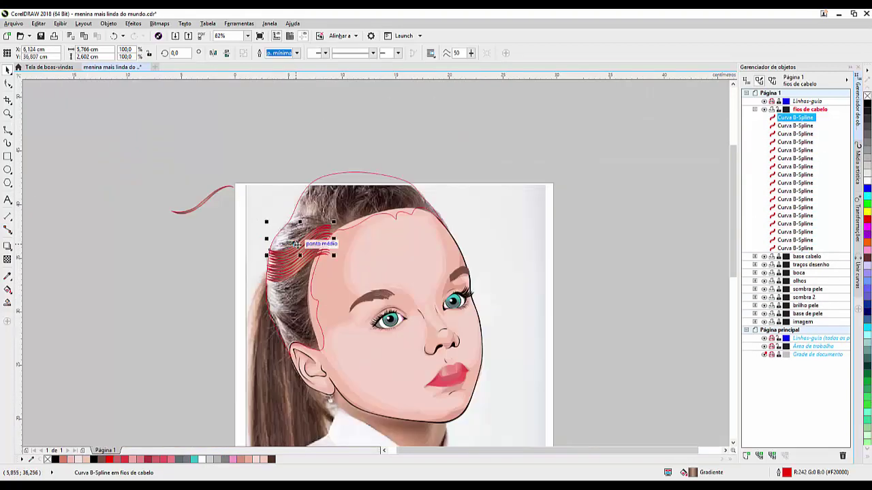
pyautogui.scroll(2, 298, 244)
pyautogui.press('F10')
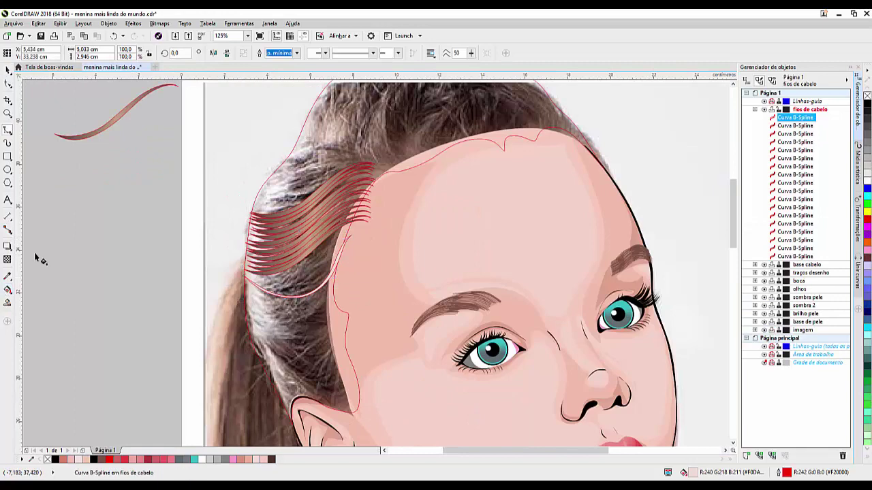
pyautogui.press('space')
pyautogui.scroll(2, 303, 292)
pyautogui.hotkey('ctrl', 'd')
pyautogui.hotkey('ctrl', 'd')
pyautogui.hotkey('ctrl', 'd')
pyautogui.hotkey('ctrl', 'd')
pyautogui.hotkey('ctrl', 'd')
pyautogui.hotkey('ctrl', 'd')
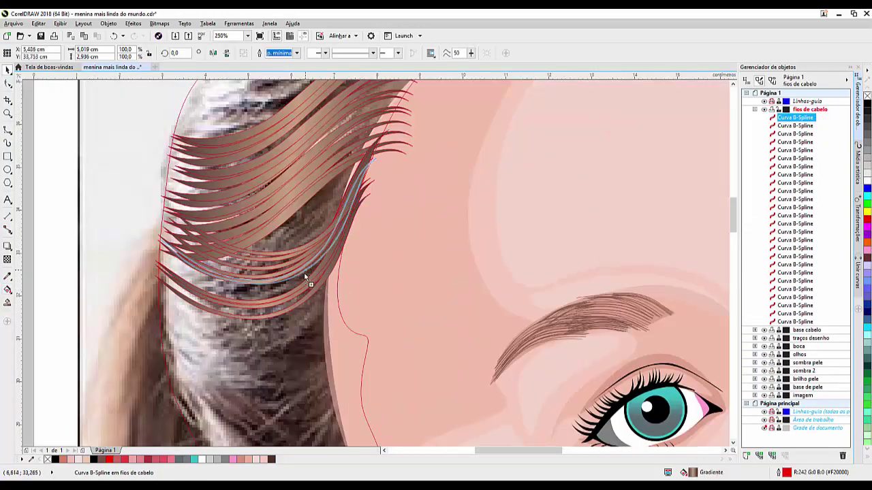
pyautogui.hotkey('ctrl', 'd')
pyautogui.hotkey('ctrl', 'd')
pyautogui.hotkey('ctrl', 'd')
pyautogui.hotkey('ctrl', 'd')
pyautogui.hotkey('ctrl', 'd')
pyautogui.hotkey('ctrl', 'd')
pyautogui.press('Escape')
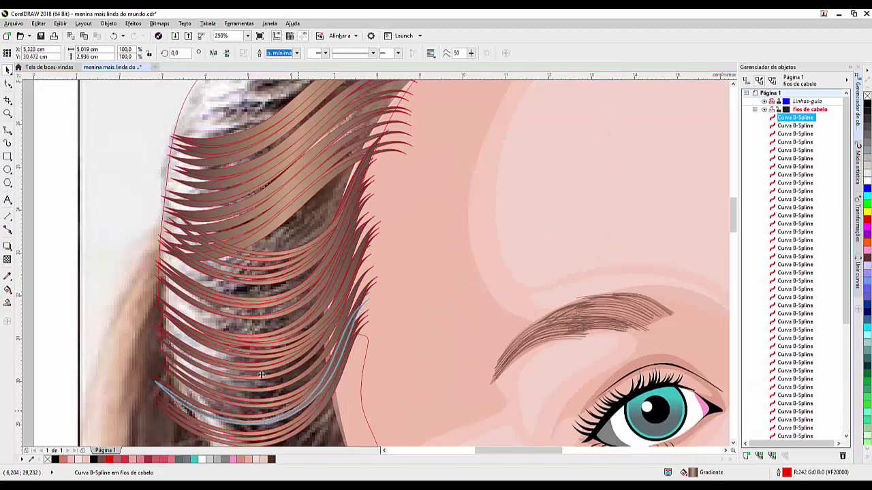
pyautogui.scroll(-5, 259, 261)
pyautogui.scroll(3, 307, 272)
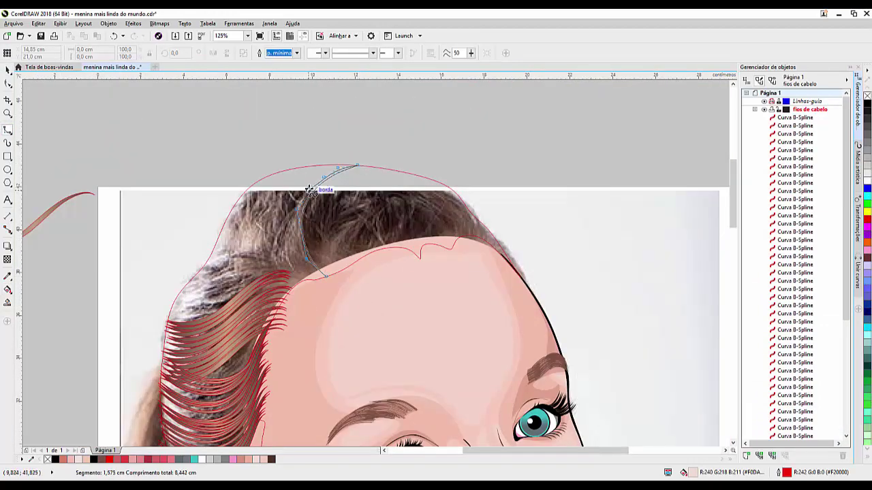
# Step: Draw several more gradient strands across the top of the head
pyautogui.press('F10')
pyautogui.scroll(4, 327, 273)
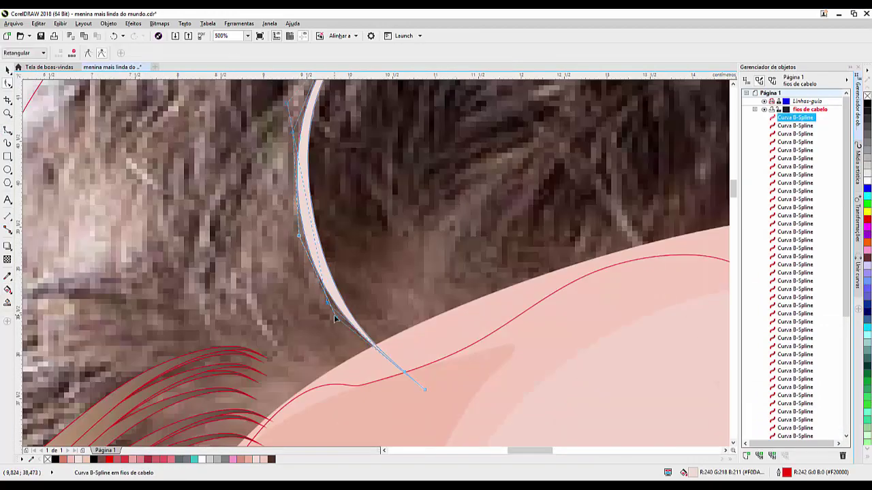
pyautogui.scroll(3, 367, 228)
pyautogui.scroll(-4, 277, 302)
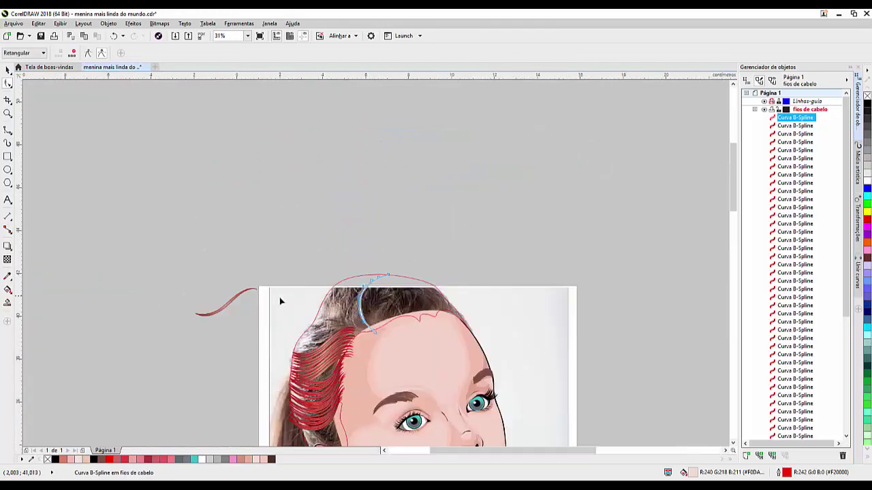
pyautogui.scroll(2, 278, 302)
pyautogui.press('space')
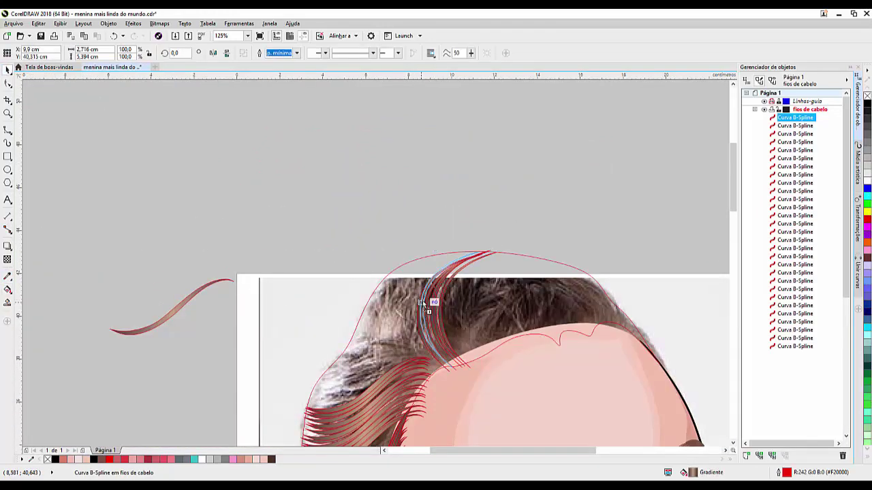
pyautogui.click(443, 254)
pyautogui.click(416, 268)
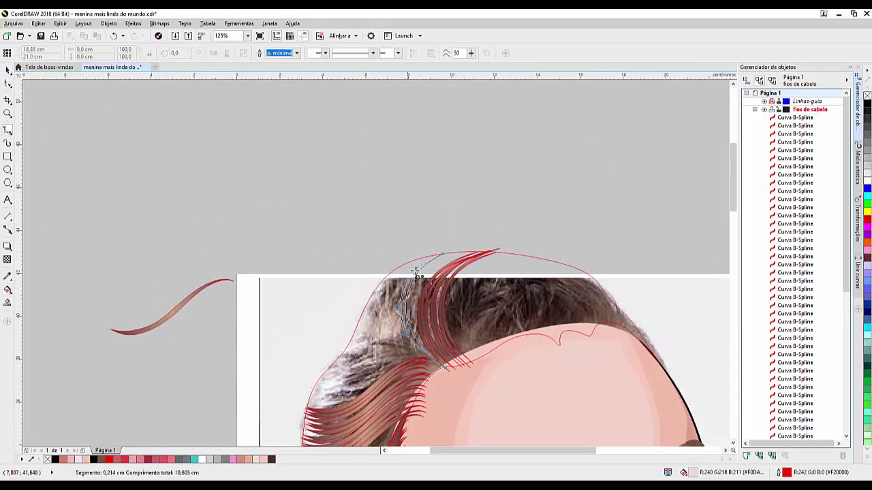
pyautogui.press('space')
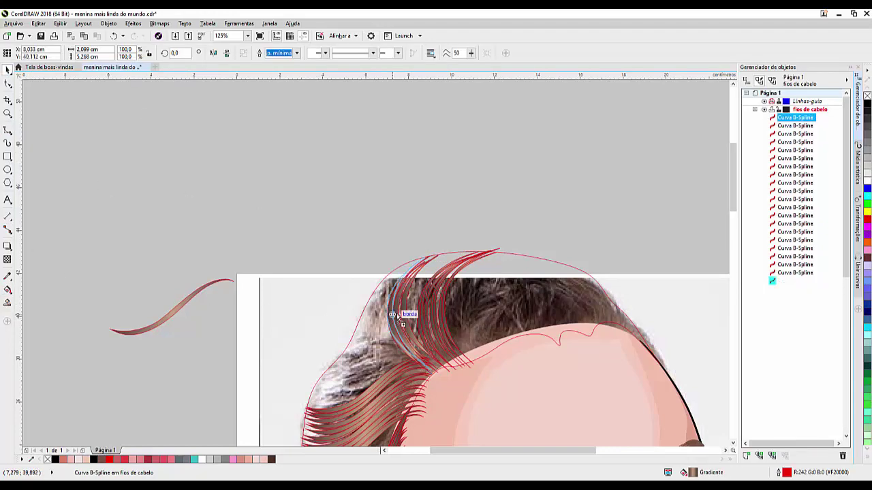
pyautogui.press('space')
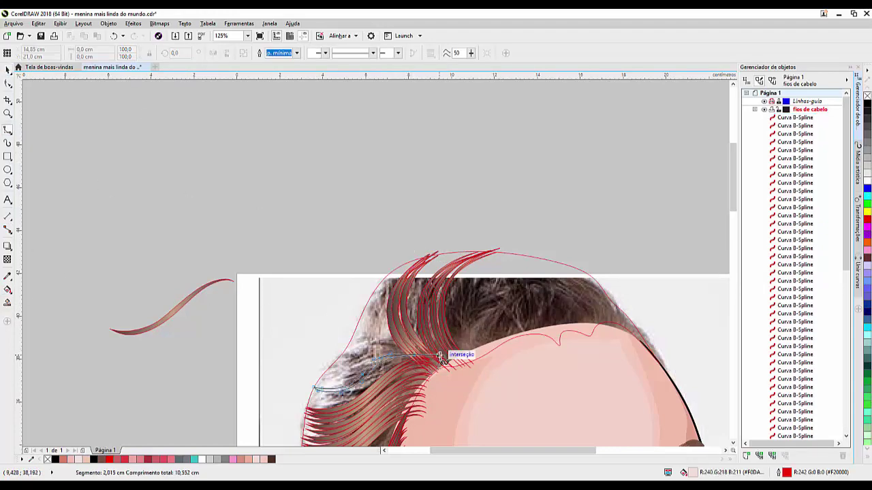
pyautogui.press('space')
pyautogui.scroll(2, 439, 354)
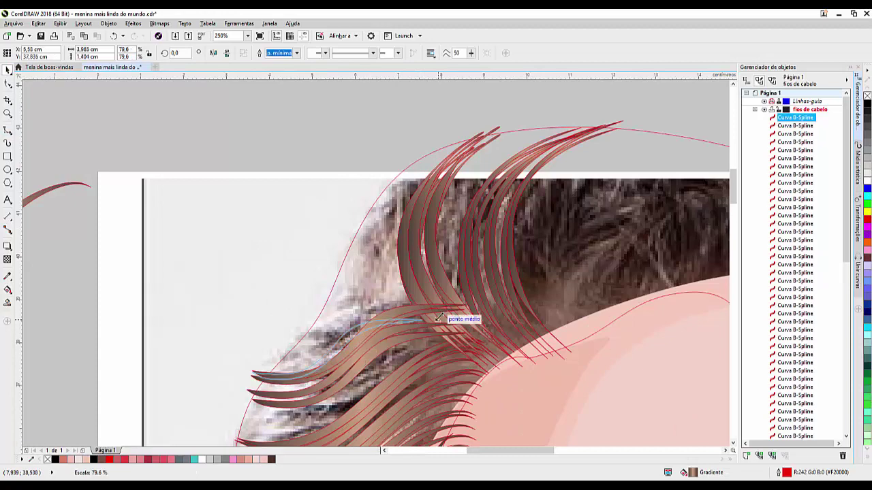
pyautogui.press('space')
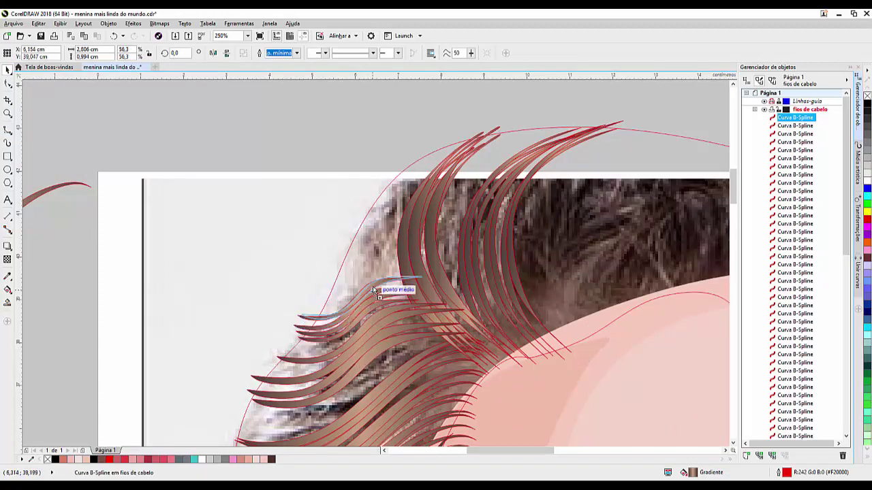
# Step: Add a strand near the temple, resize it to the hair edge, and select all strands
pyautogui.scroll(-4, 372, 289)
pyautogui.scroll(4, 408, 286)
pyautogui.press('space')
pyautogui.click(417, 264)
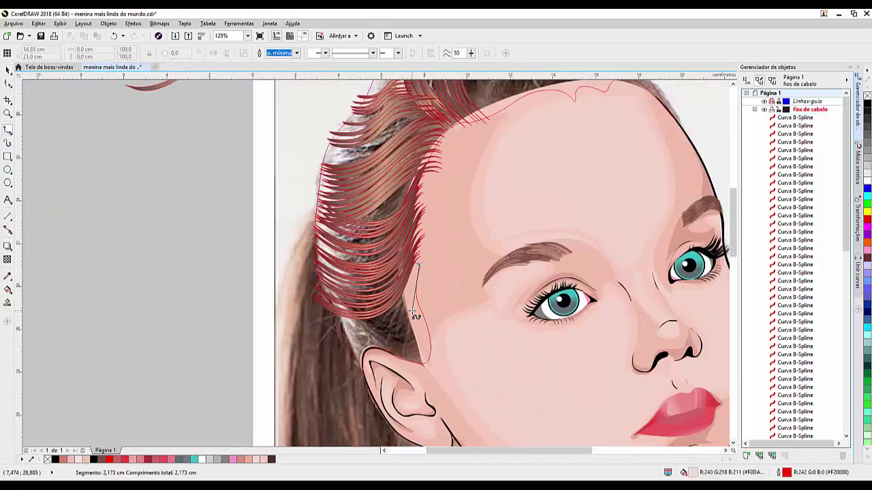
pyautogui.press('space')
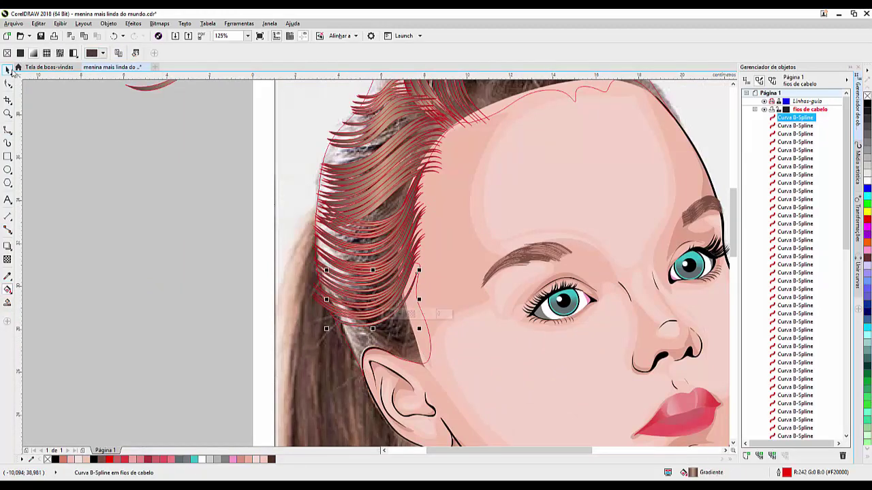
pyautogui.scroll(2, 402, 327)
pyautogui.moveTo(392, 350)
pyautogui.mouseDown()
pyautogui.moveTo(346, 289)
pyautogui.moveTo(346, 259)
pyautogui.mouseUp()
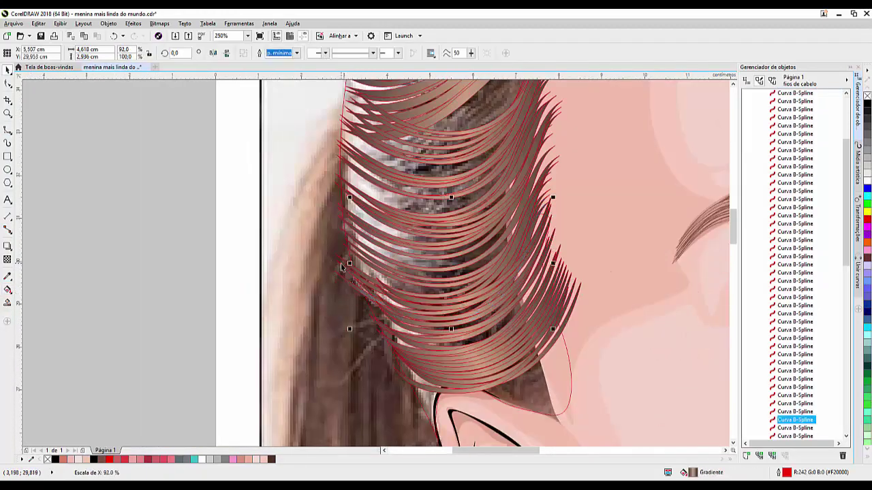
pyautogui.scroll(-3, 346, 259)
pyautogui.scroll(2, 346, 260)
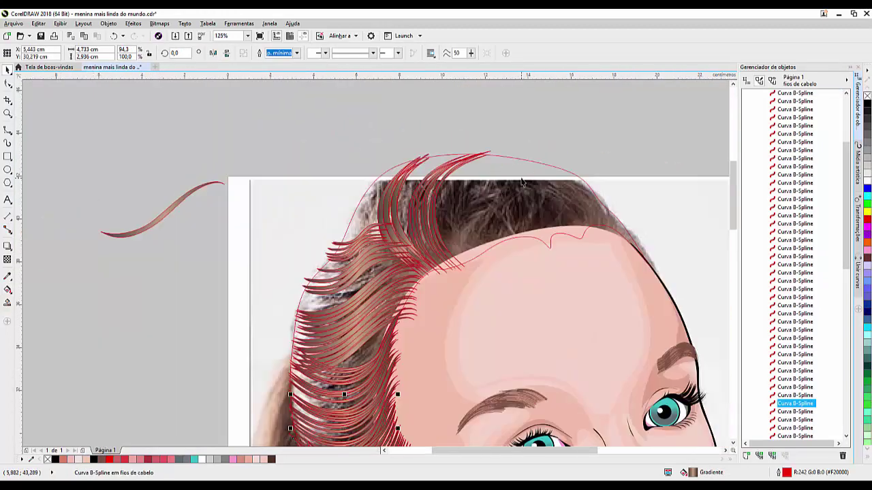
pyautogui.press('Escape')
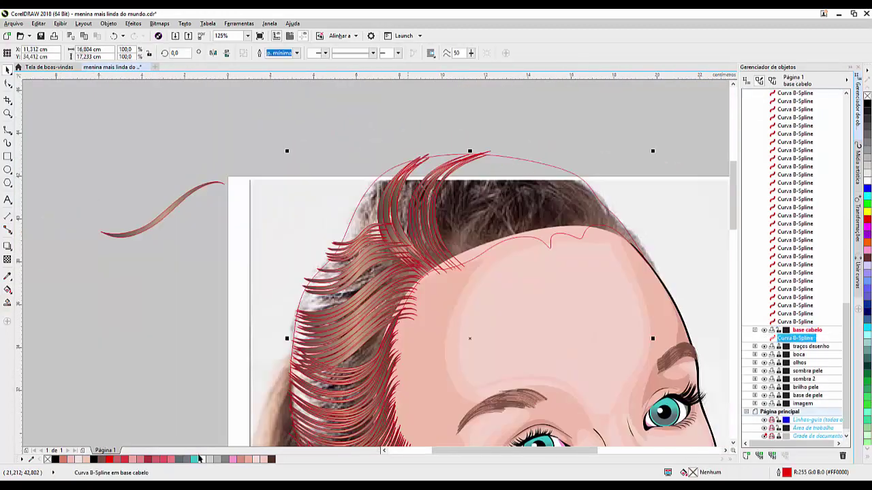
pyautogui.scroll(-4, 347, 199)
pyautogui.hotkey('ctrl', 'a')
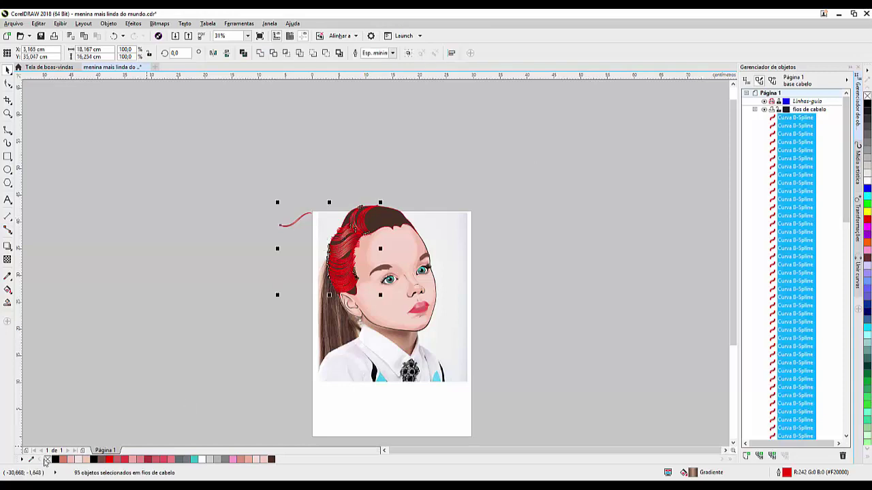
pyautogui.scroll(2, 326, 211)
# Step: Resave the portrait into the PACOTES DE VETORES folder
pyautogui.click(262, 160)
pyautogui.click(14, 24)
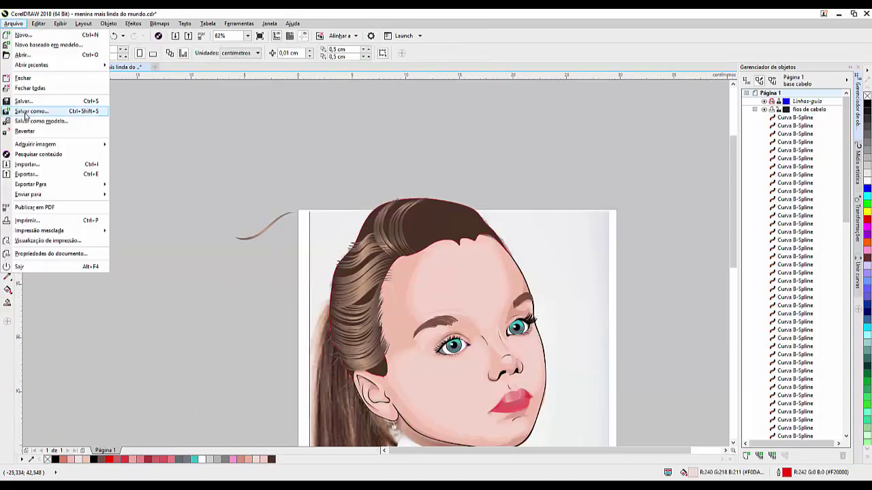
pyautogui.click(39, 111)
pyautogui.click(565, 386)
pyautogui.scroll(-2, 467, 250)
# Step: Trace a B-spline curve along the top of the hair
pyautogui.click(8, 130)
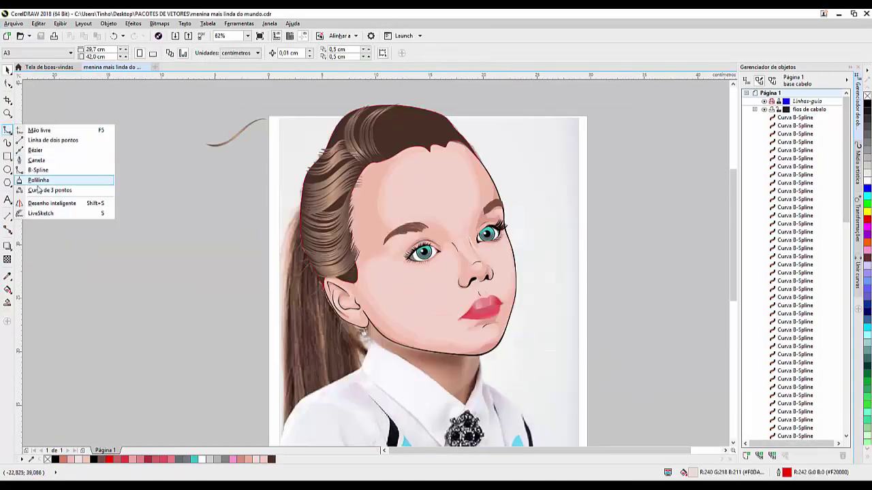
pyautogui.click(34, 179)
pyautogui.scroll(4, 428, 106)
pyautogui.scroll(-10, 779, 279)
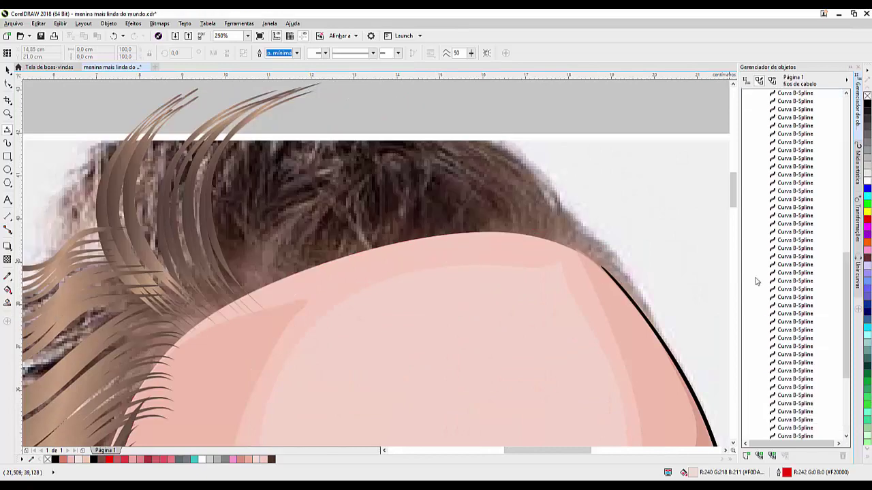
pyautogui.press('F4')
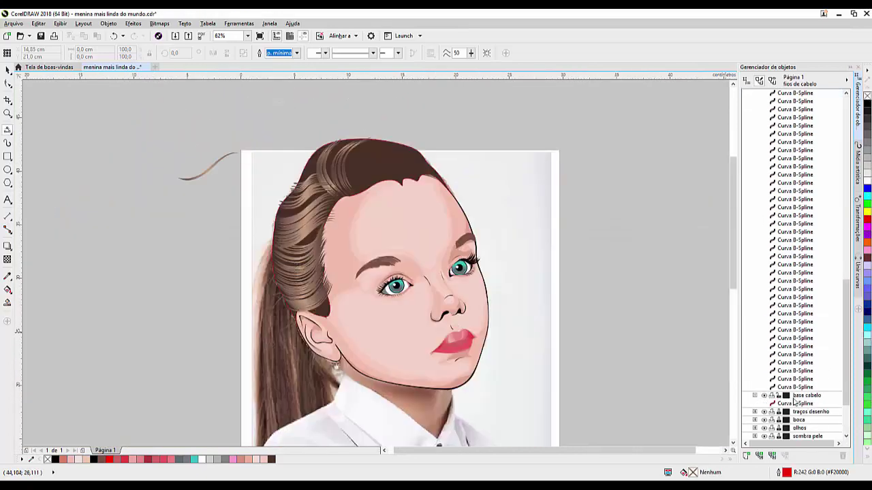
pyautogui.scroll(2, 244, 128)
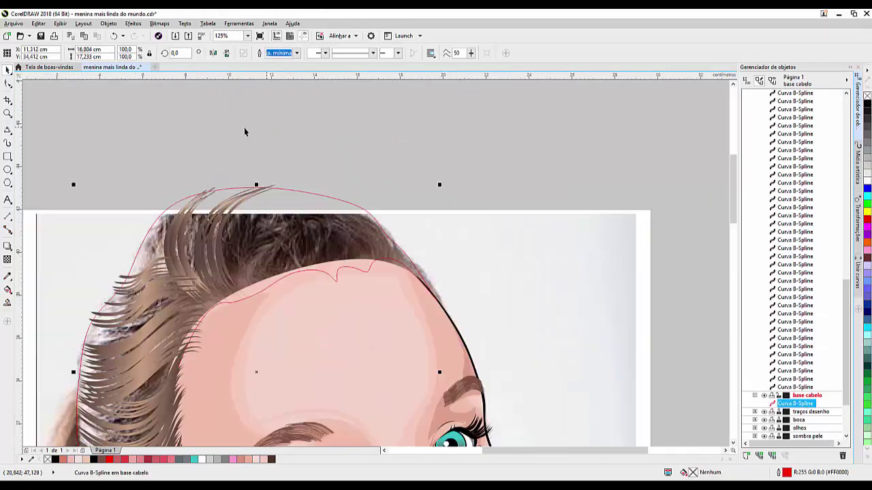
pyautogui.doubleClick(374, 246)
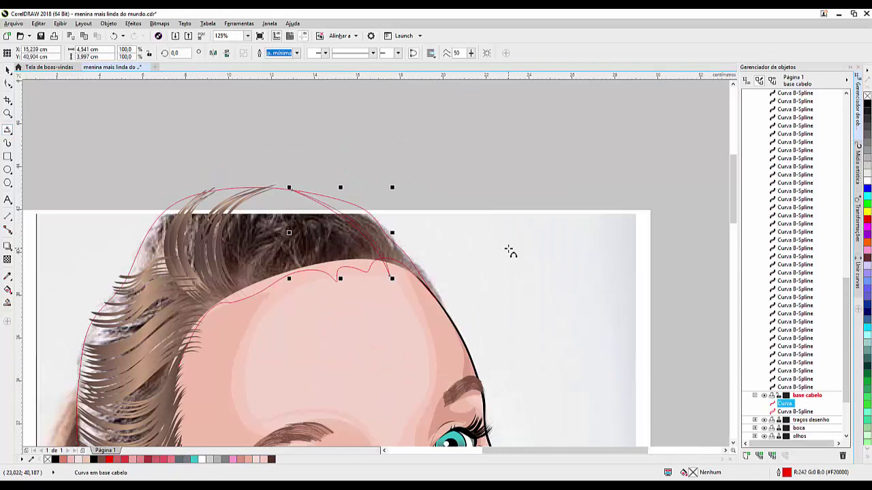
pyautogui.press('space')
# Step: Make fios de cabelo the active layer for drawing the guide curve
pyautogui.scroll(-3, 510, 251)
pyautogui.scroll(3, 286, 225)
pyautogui.scroll(2, 287, 225)
pyautogui.scroll(2, 286, 225)
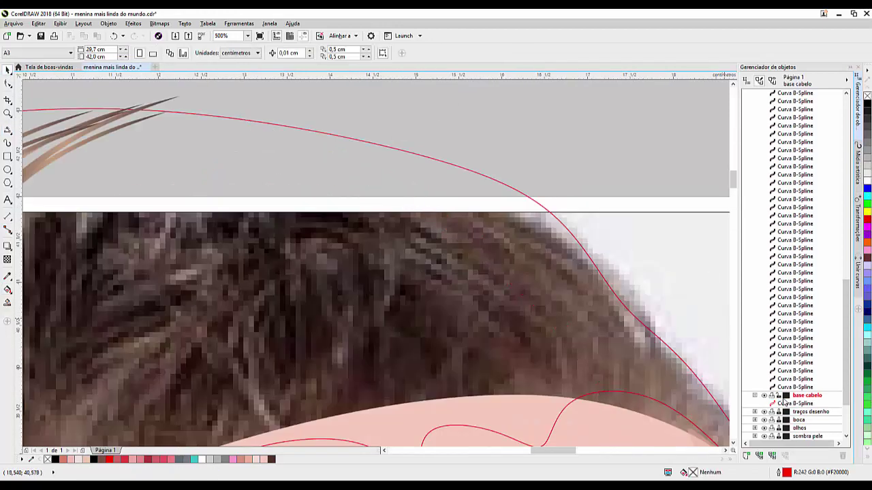
pyautogui.moveTo(785, 403); pyautogui.dragTo(809, 109)
pyautogui.press('space')
pyautogui.scroll(-2, 472, 271)
# Step: Blend a fan of strands along a guide curve on the right and upper hairline
pyautogui.doubleClick(337, 154)
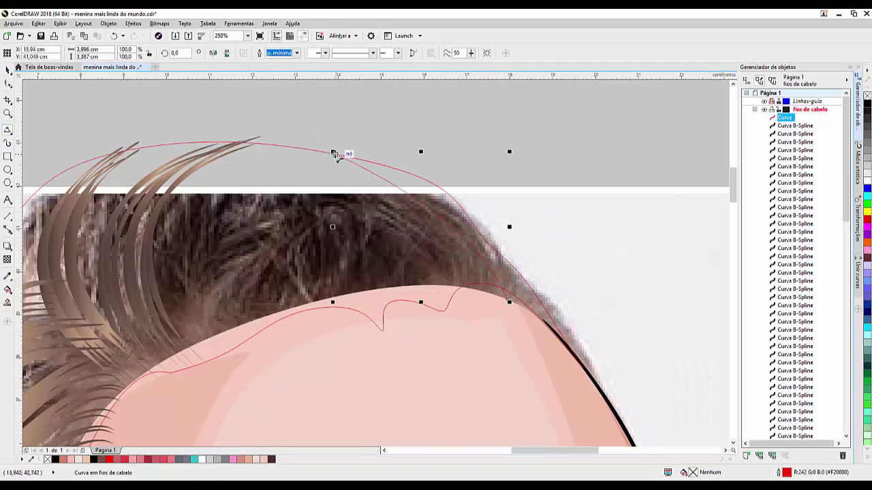
pyautogui.scroll(-2, 436, 230)
pyautogui.scroll(2, 436, 230)
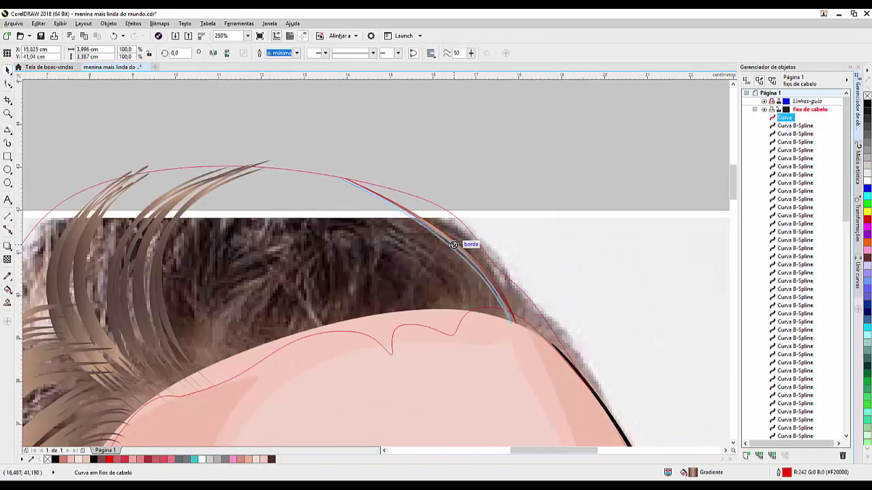
pyautogui.doubleClick(474, 248)
pyautogui.doubleClick(508, 280)
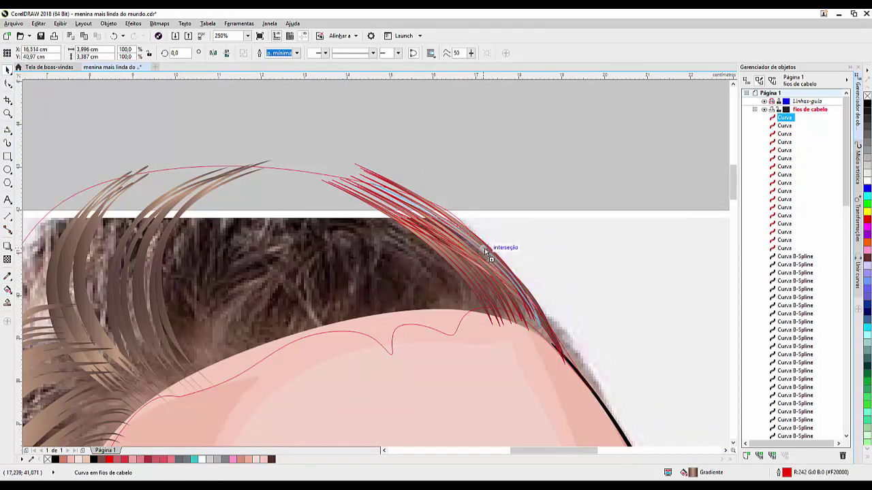
pyautogui.click(356, 165)
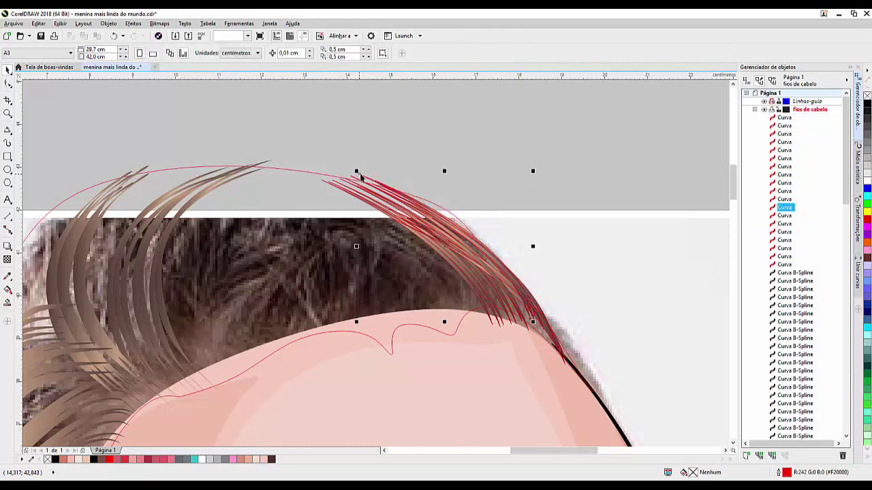
pyautogui.scroll(-2, 355, 167)
# Step: Draw an S-shaped Bézier curve and fill it with a fan of strands
pyautogui.click(8, 130)
pyautogui.click(34, 149)
pyautogui.scroll(2, 334, 191)
pyautogui.click(357, 156)
pyautogui.moveTo(267, 249); pyautogui.dragTo(247, 287)
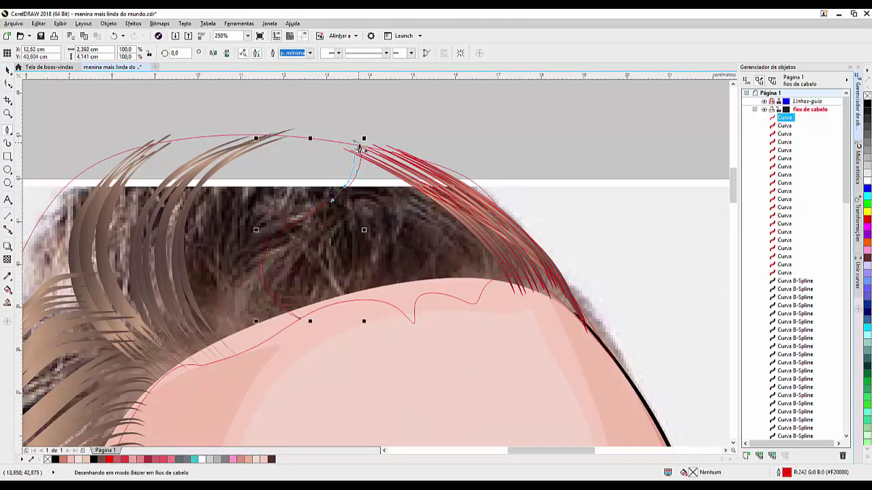
pyautogui.scroll(-2, 391, 253)
pyautogui.scroll(2, 332, 257)
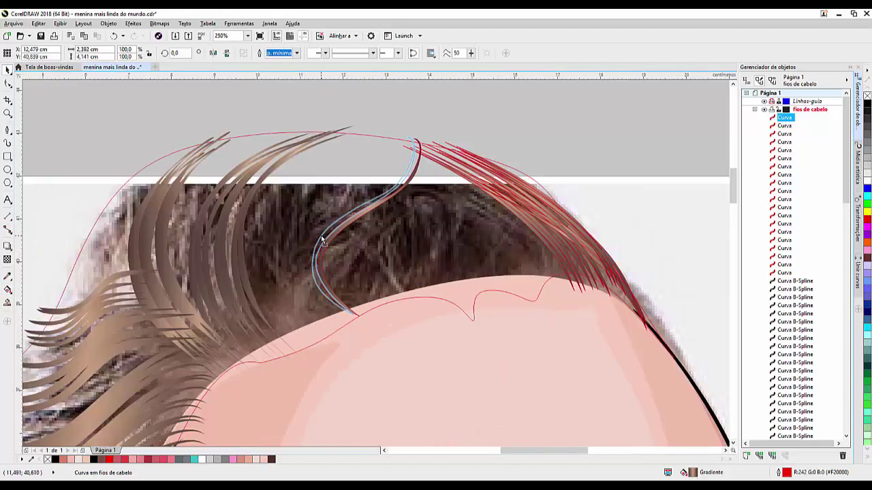
pyautogui.click(319, 251)
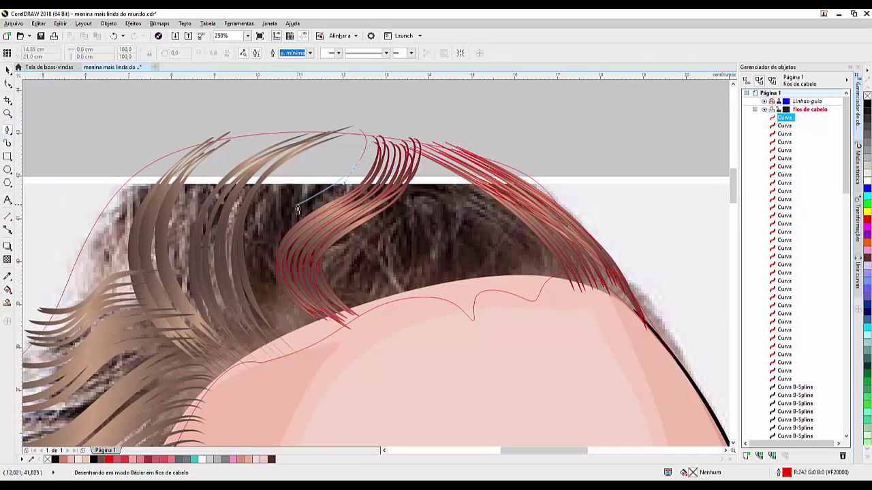
pyautogui.moveTo(263, 278); pyautogui.dragTo(270, 298)
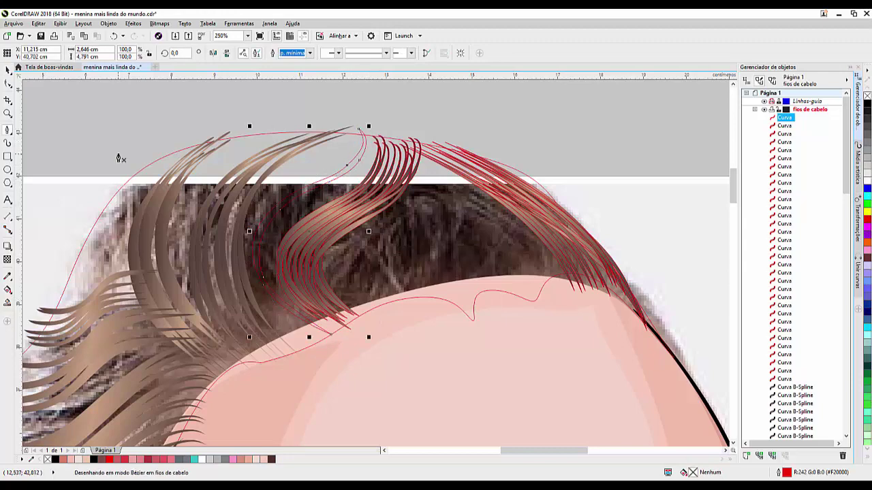
pyautogui.scroll(-2, 294, 195)
pyautogui.scroll(4, 442, 205)
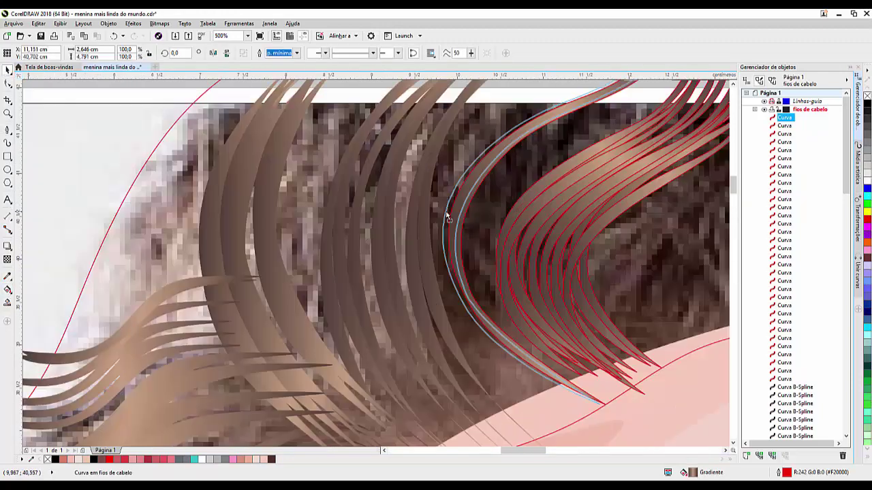
pyautogui.scroll(-3, 428, 234)
pyautogui.press('Escape')
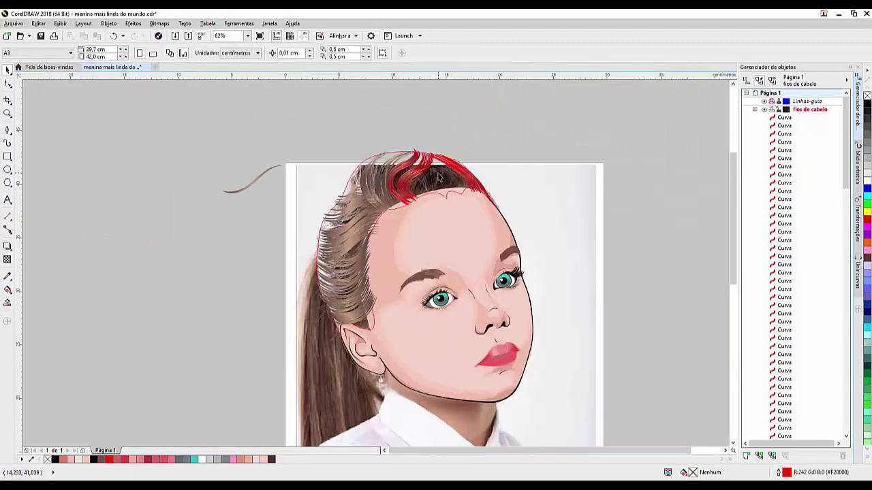
# Step: Draw a curved guide beside the ear and blend a small fan of strands from it
pyautogui.scroll(2, 356, 327)
pyautogui.moveTo(512, 274); pyautogui.dragTo(412, 363)
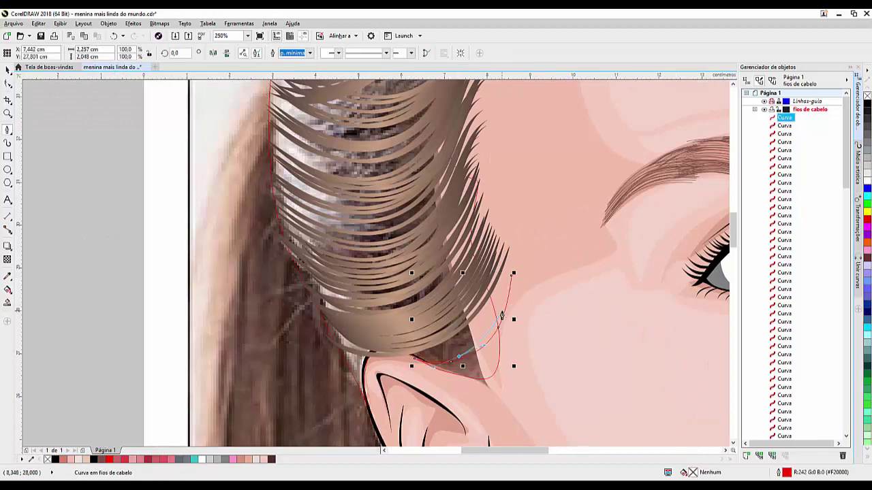
pyautogui.press('F10')
pyautogui.scroll(2, 477, 307)
pyautogui.scroll(-4, 392, 197)
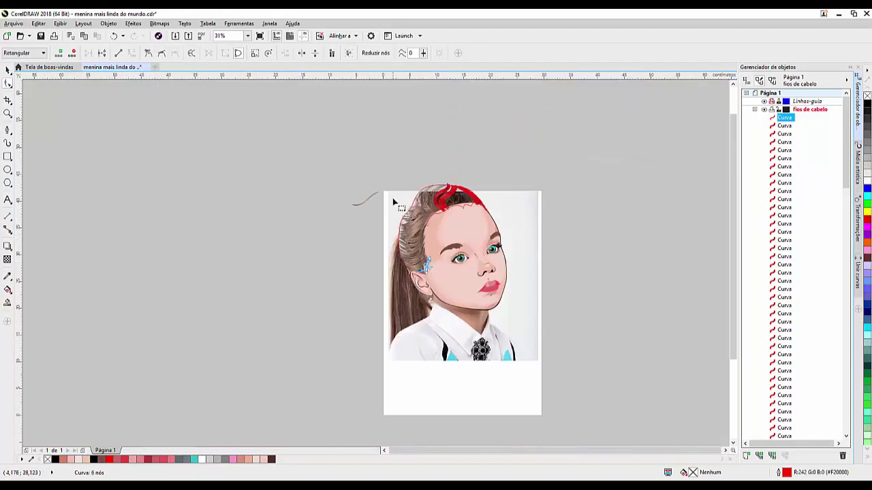
pyautogui.scroll(2, 393, 198)
pyautogui.click(8, 290)
pyautogui.scroll(1, 443, 320)
pyautogui.scroll(1, 446, 291)
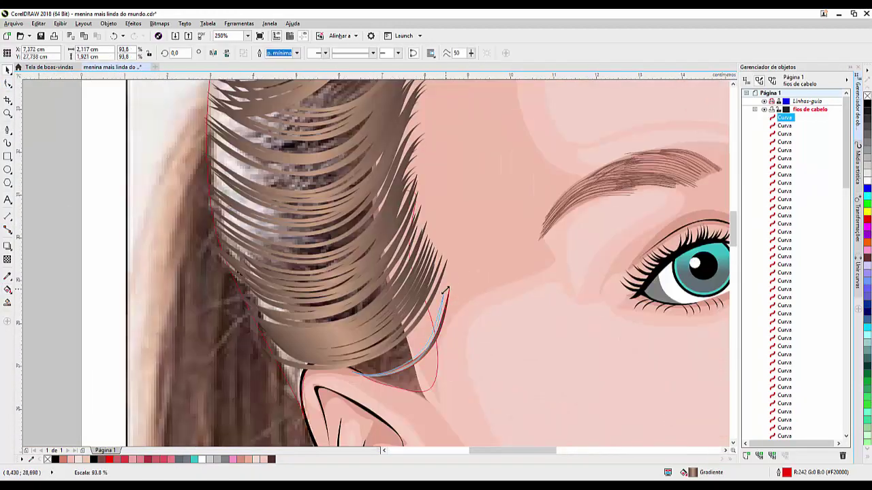
pyautogui.moveTo(406, 361); pyautogui.dragTo(438, 368)
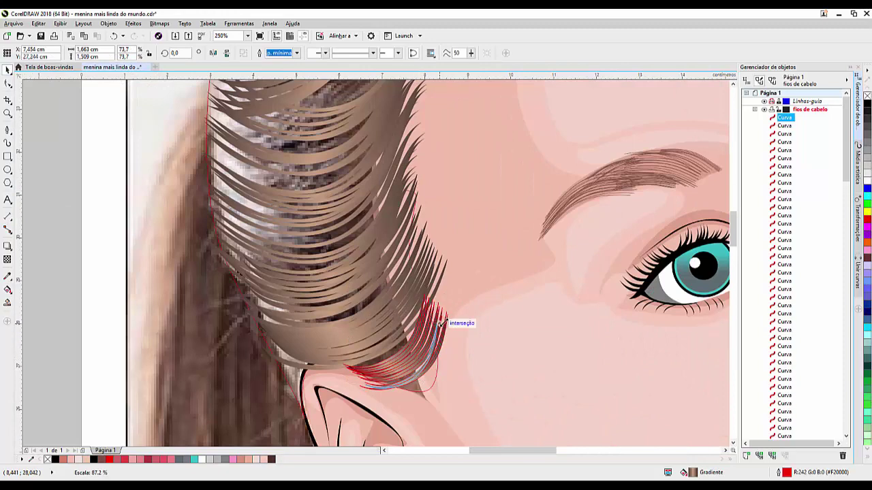
# Step: Remove the strands' red outlines and group all 154 strand objects in fios de cabelo
pyautogui.scroll(-2, 418, 308)
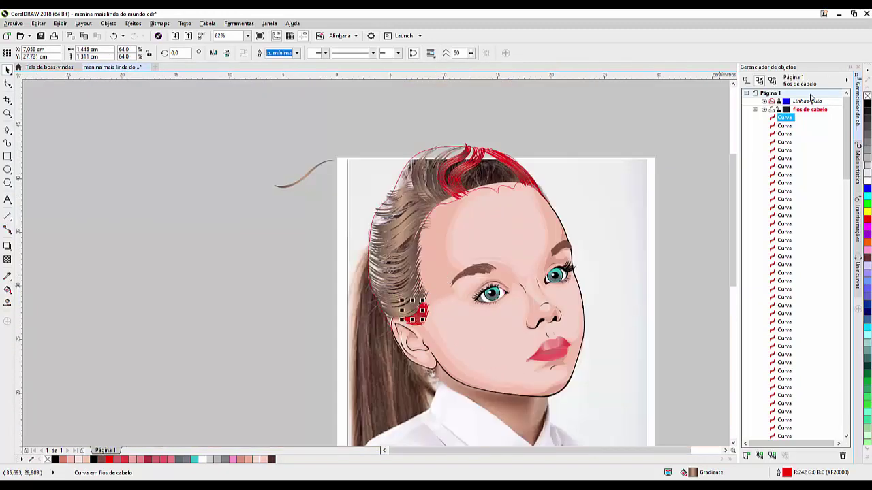
pyautogui.hotkey('ctrl', 'a')
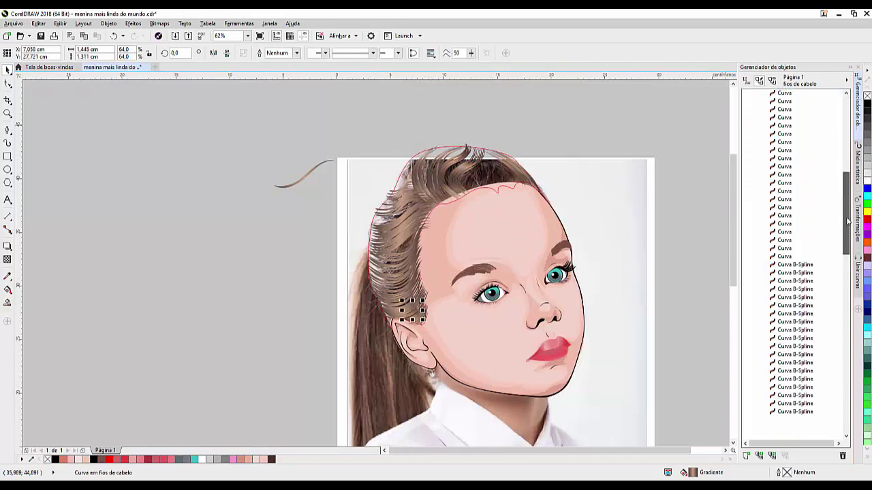
pyautogui.hotkey('ctrl', 'a')
pyautogui.hotkey('ctrl', 'g')
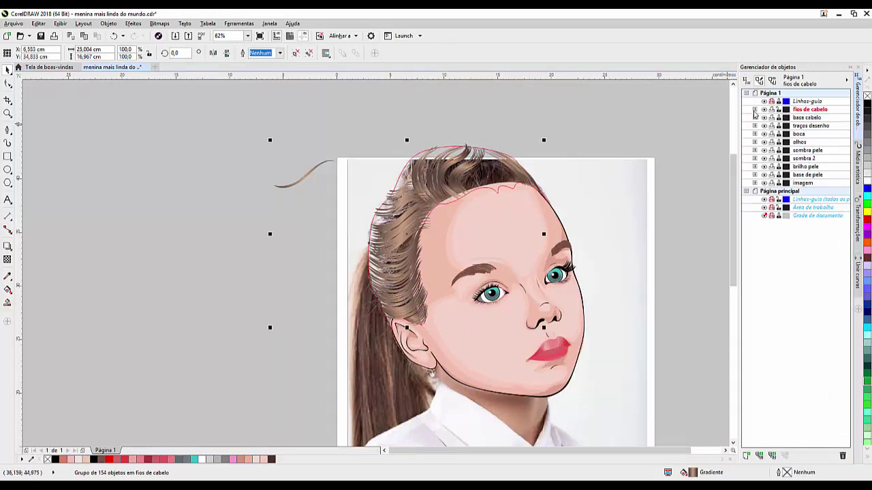
# Step: Deselect the strands, briefly select the base hair, then collapse the base cabelo layer
pyautogui.press('Escape')
pyautogui.click(461, 153)
pyautogui.click(323, 133)
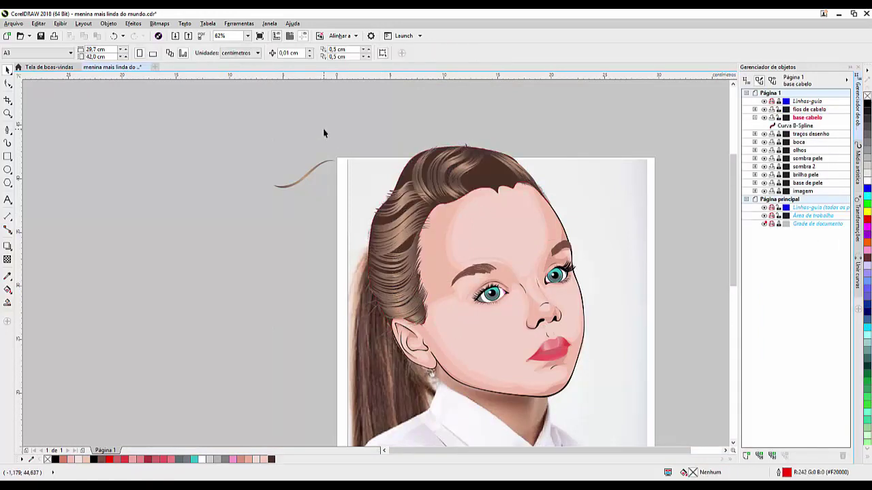
pyautogui.click(755, 120)
pyautogui.scroll(4, 545, 156)
# Step: Draw a closed six-node strand shape over the crown in the fios de cabelo layer
pyautogui.click(270, 185)
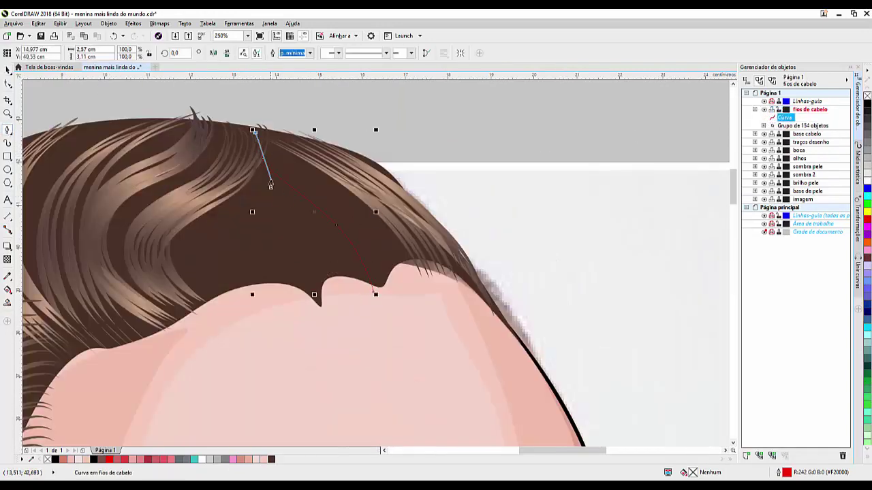
pyautogui.click(257, 135)
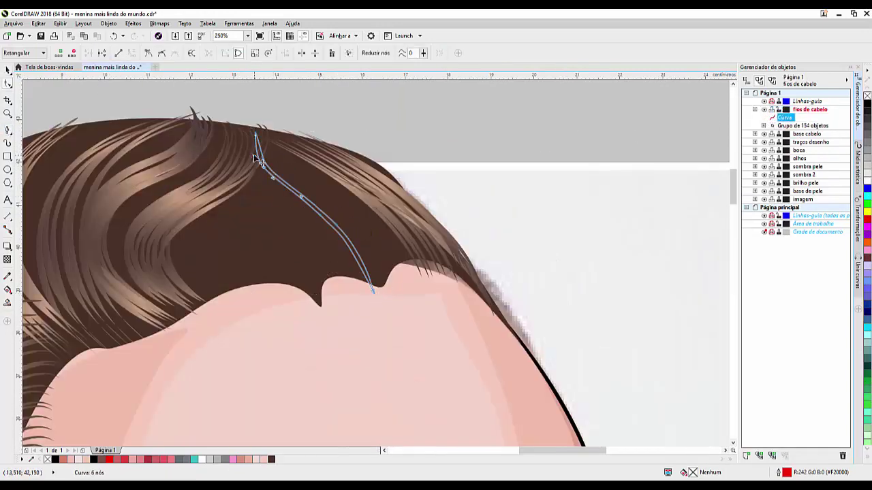
pyautogui.scroll(3, 259, 136)
pyautogui.press('F10')
pyautogui.press('F3')
pyautogui.press('g')
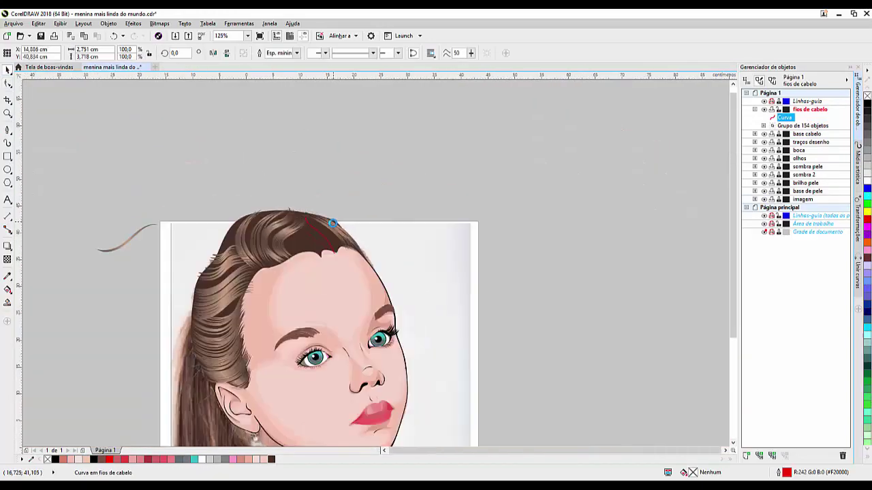
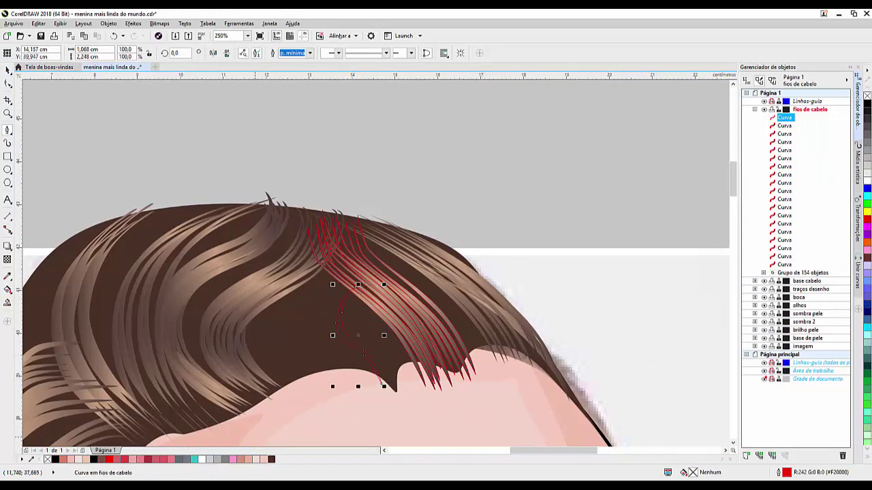
# Step: Select all the hair strand curves and group them with Ctrl+G
pyautogui.scroll(-5, 408, 307)
pyautogui.scroll(5, 408, 306)
pyautogui.scroll(3, 407, 307)
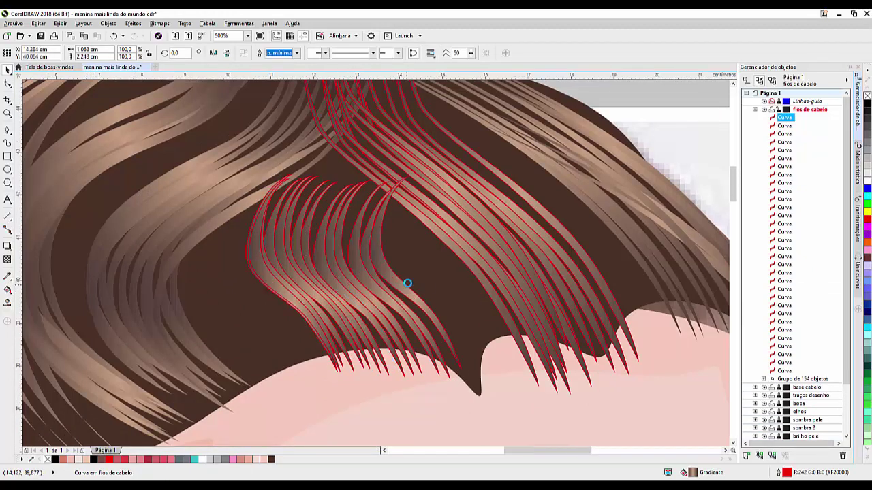
pyautogui.scroll(-4, 408, 283)
pyautogui.keyDown('shift'); pyautogui.click(792, 118); pyautogui.keyUp('shift')
pyautogui.hotkey('ctrl', 'g')
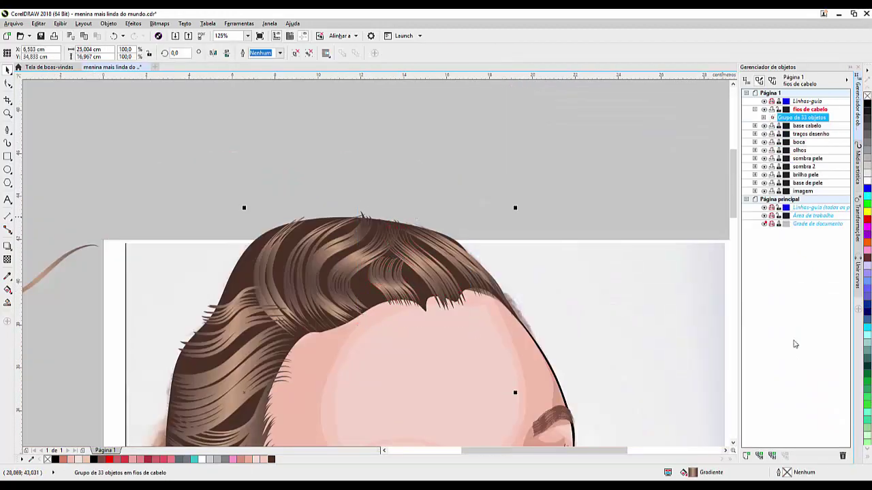
# Step: Add a new layer named 'base do cabelo 2' above base cabelo
pyautogui.scroll(-2, 523, 213)
pyautogui.scroll(-1, 524, 213)
pyautogui.click(807, 117)
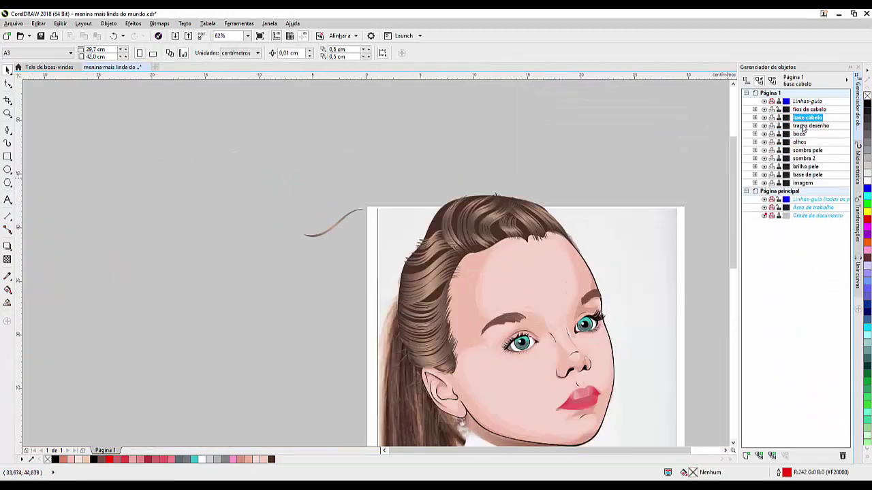
pyautogui.click(746, 457)
pyautogui.write('base c')
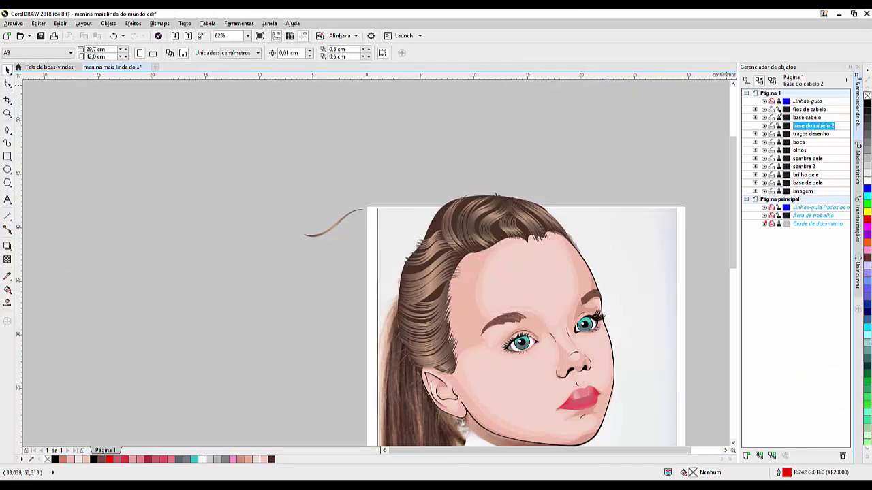
# Step: Outline the long hair down the left side with a B-Spline curve
pyautogui.scroll(-1, 470, 147)
pyautogui.scroll(1, 436, 170)
pyautogui.click(8, 129)
pyautogui.click(426, 139)
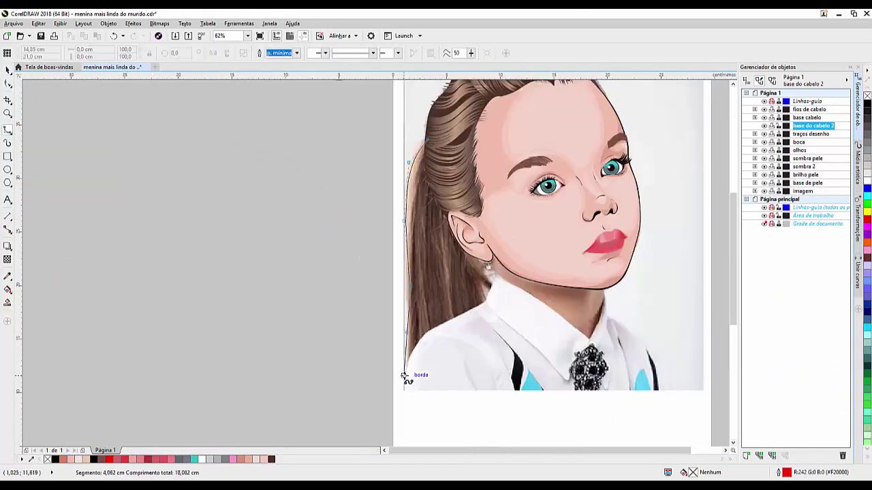
pyautogui.doubleClick(437, 136)
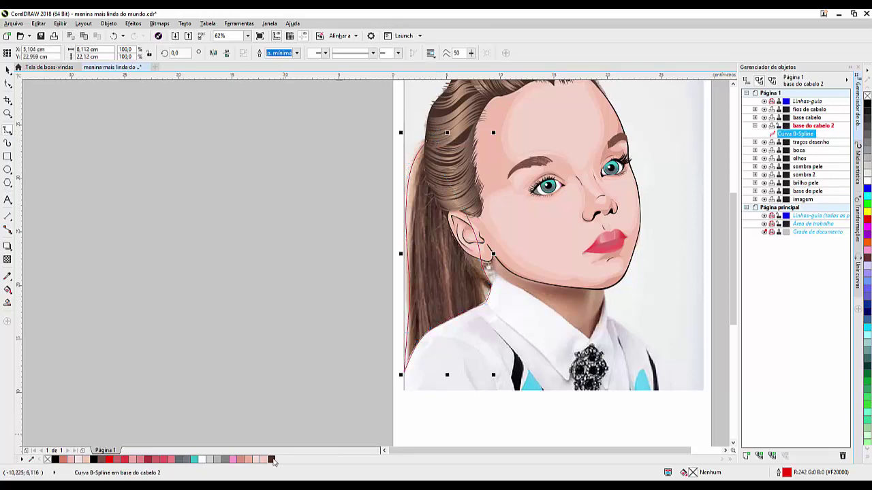
# Step: Switch to the Pen tool and make fios de cabelo the active layer
pyautogui.click(14, 133)
pyautogui.click(36, 160)
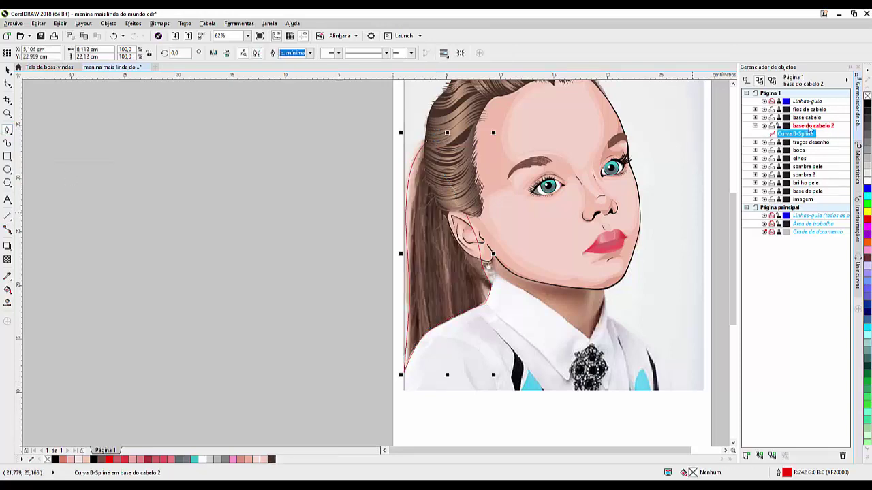
pyautogui.click(809, 110)
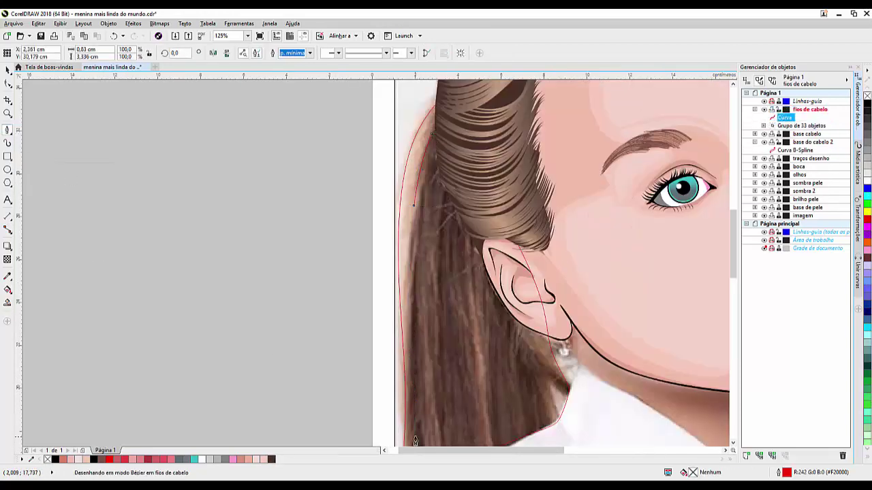
# Step: Finish drawing a new hair strand curve and select it
pyautogui.scroll(-2, 410, 423)
pyautogui.scroll(8, 411, 423)
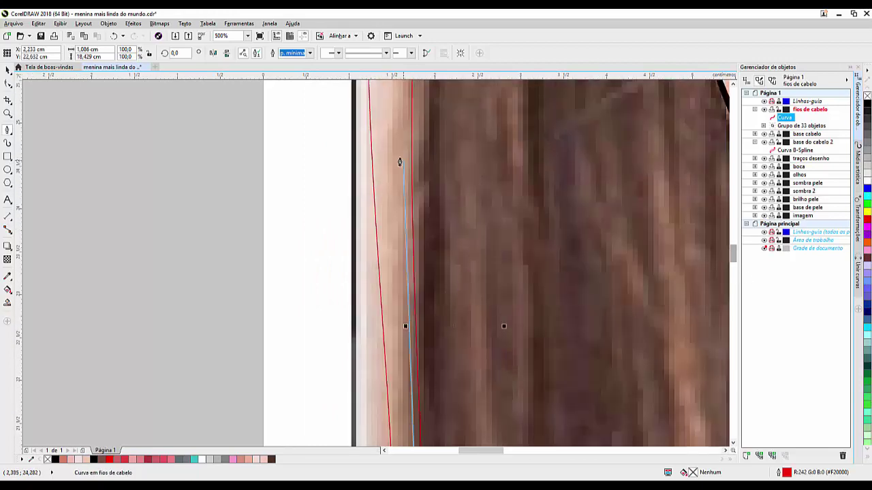
pyautogui.scroll(-2, 421, 247)
pyautogui.scroll(-2, 420, 246)
pyautogui.press('space')
pyautogui.scroll(-2, 368, 178)
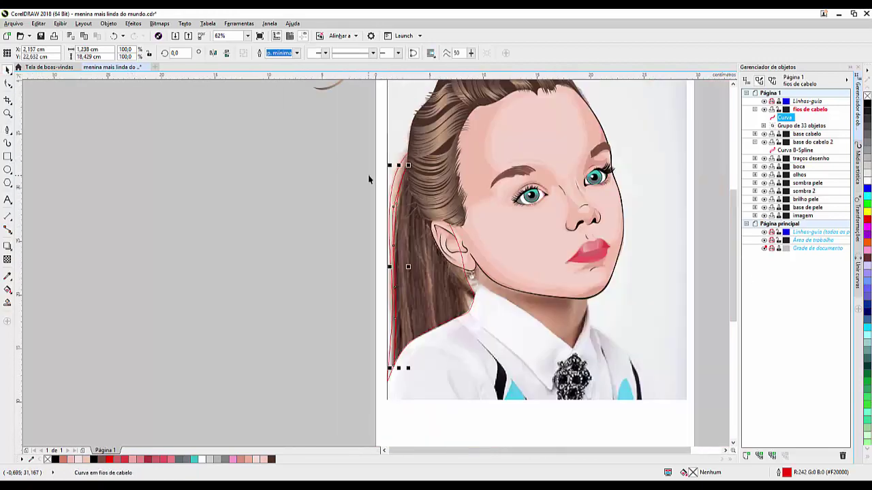
# Step: Give the strand a brown-to-peach fountain fill using colours sampled from the hair
pyautogui.press('F11')
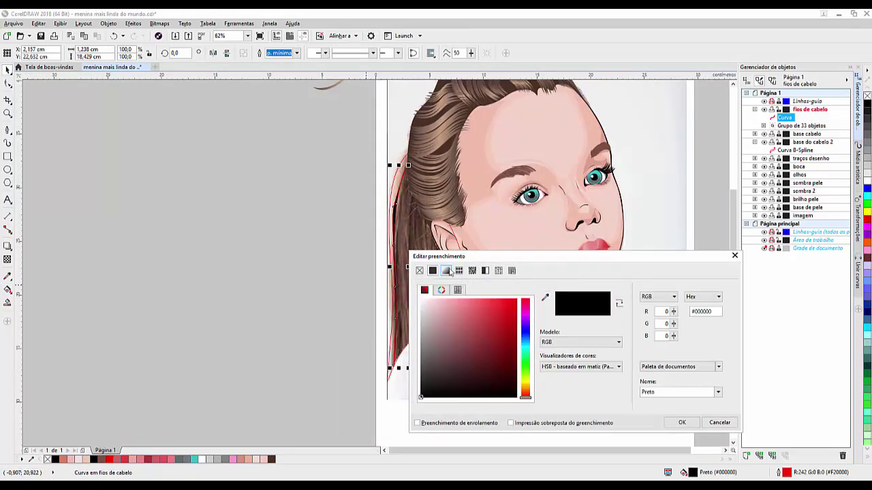
pyautogui.click(452, 304)
pyautogui.click(426, 228)
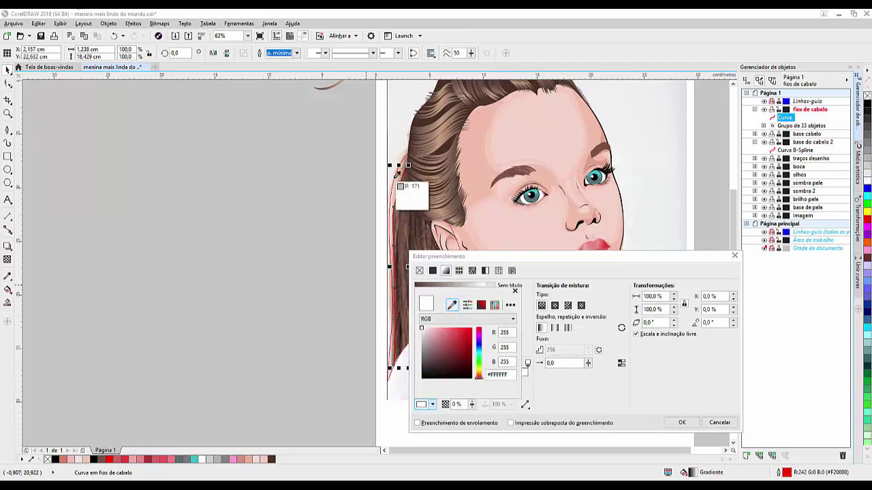
pyautogui.click(408, 197)
pyautogui.click(515, 291)
pyautogui.click(432, 404)
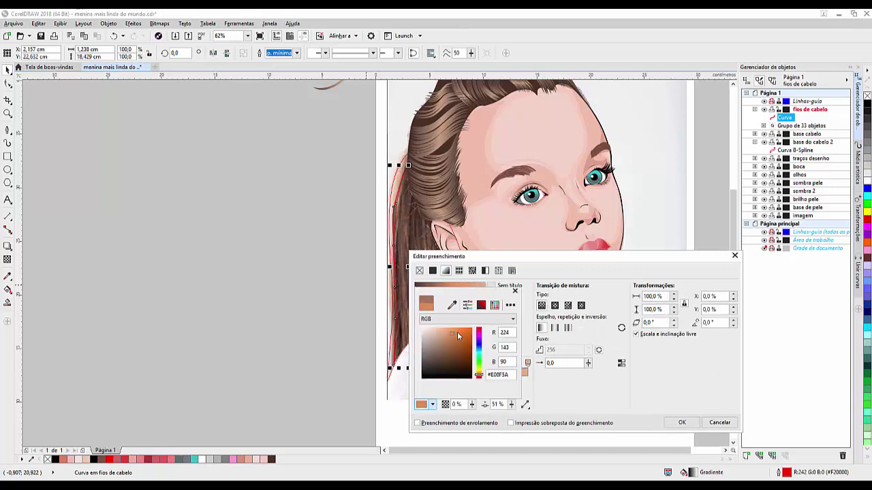
pyautogui.click(681, 423)
pyautogui.click(682, 422)
# Step: Adjust the strand's nodes and tweak a gradient node colour
pyautogui.press('F10')
pyautogui.scroll(3, 368, 293)
pyautogui.scroll(2, 369, 293)
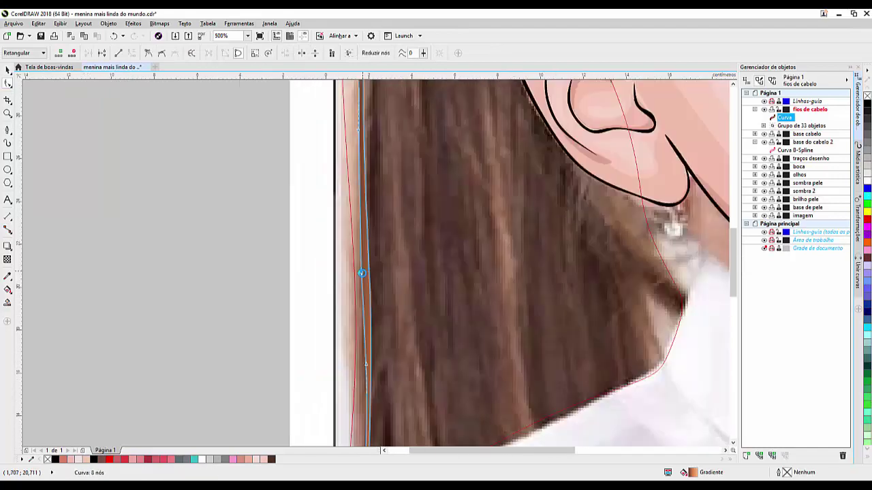
pyautogui.scroll(-1, 342, 265)
pyautogui.scroll(-1, 341, 265)
pyautogui.press('g')
pyautogui.click(348, 388)
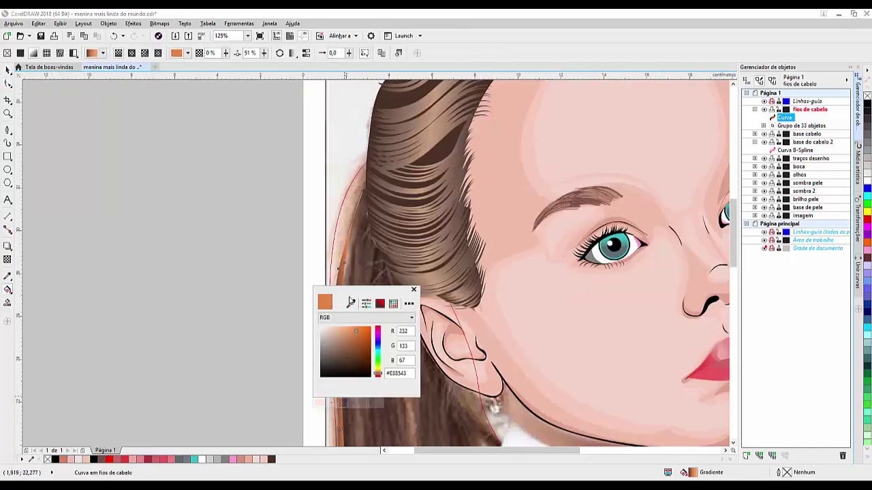
# Step: Create further copies of the gradient-filled strand
pyautogui.press('Escape')
pyautogui.press('space')
pyautogui.hotkey('ctrl', 'k')
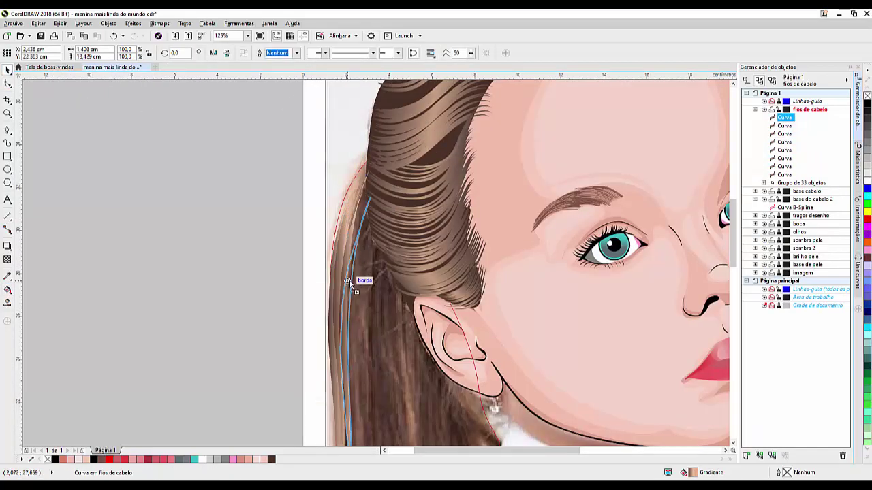
pyautogui.scroll(-3, 334, 260)
pyautogui.scroll(3, 342, 306)
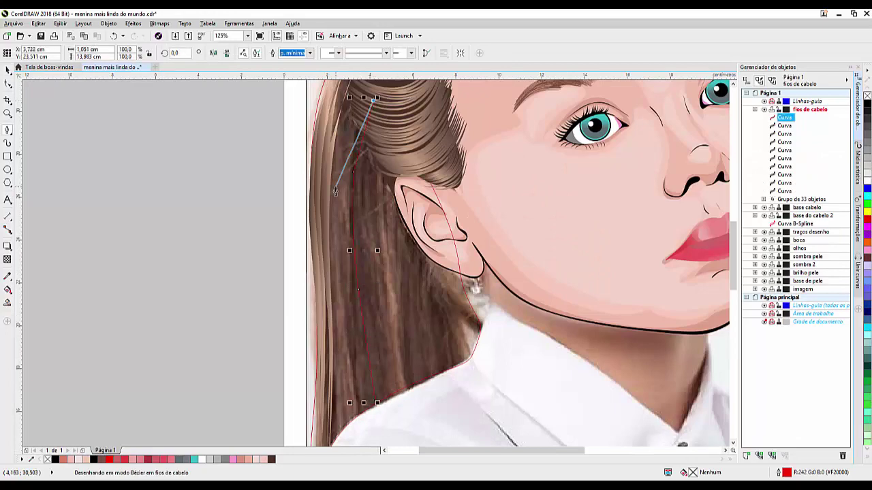
pyautogui.press('space')
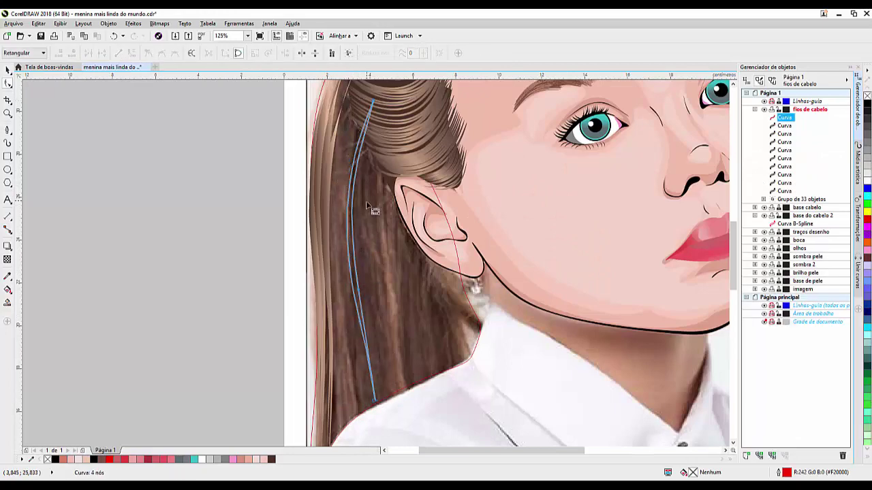
# Step: Move the strand copies into place along the long side hair
pyautogui.scroll(-3, 374, 209)
pyautogui.scroll(3, 362, 196)
pyautogui.moveTo(362, 195); pyautogui.dragTo(353, 187)
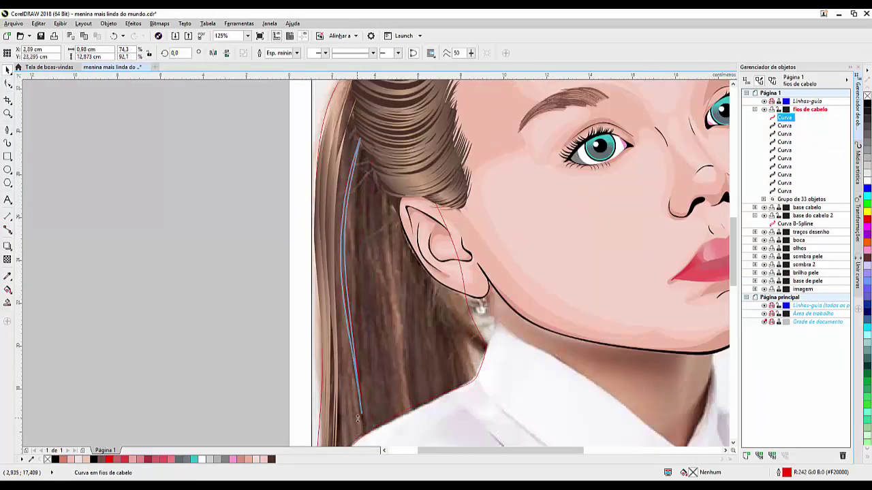
pyautogui.scroll(-3, 302, 181)
pyautogui.scroll(3, 347, 263)
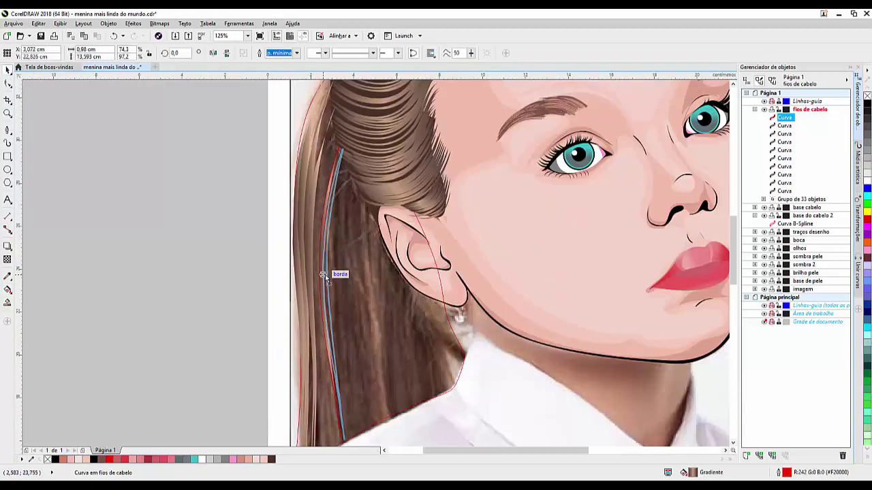
pyautogui.moveTo(324, 275)
pyautogui.mouseDown()
pyautogui.moveTo(327, 184)
pyautogui.moveTo(332, 237)
pyautogui.mouseUp()
# Step: Place more strand copies behind the ear, rotating one down toward the collar
pyautogui.click(385, 441)
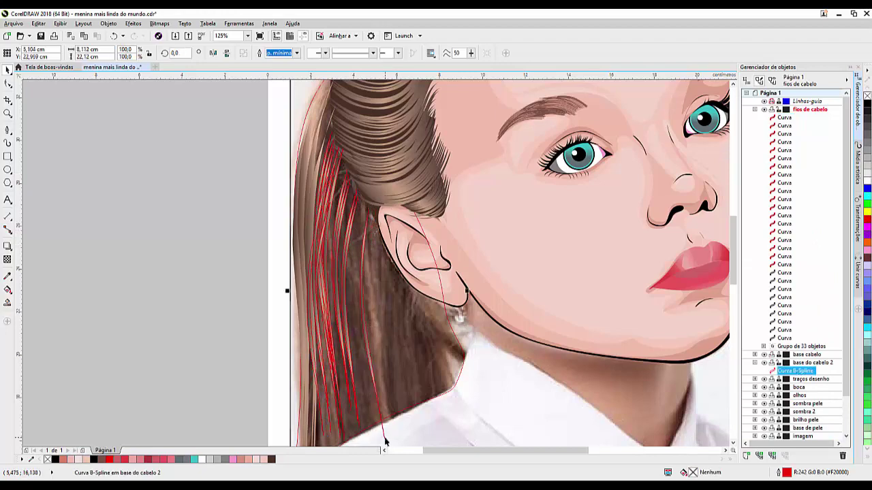
pyautogui.hotkey('ctrl', 'v')
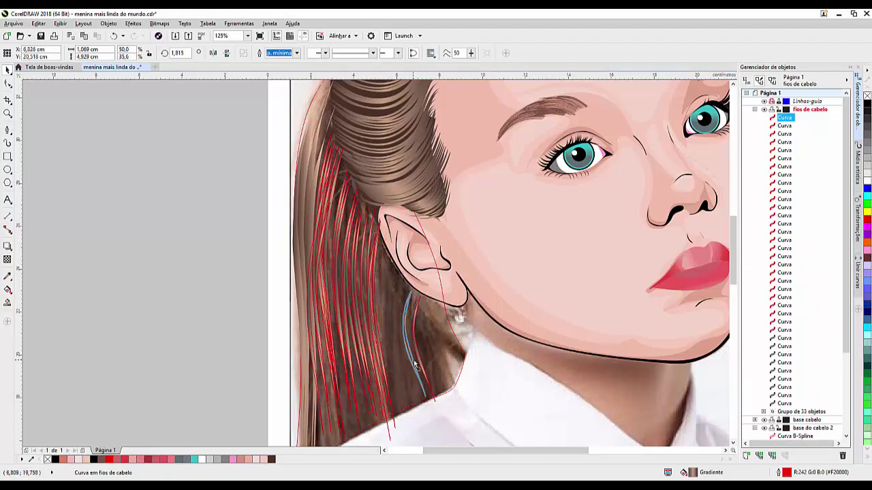
pyautogui.moveTo(416, 365); pyautogui.dragTo(424, 363)
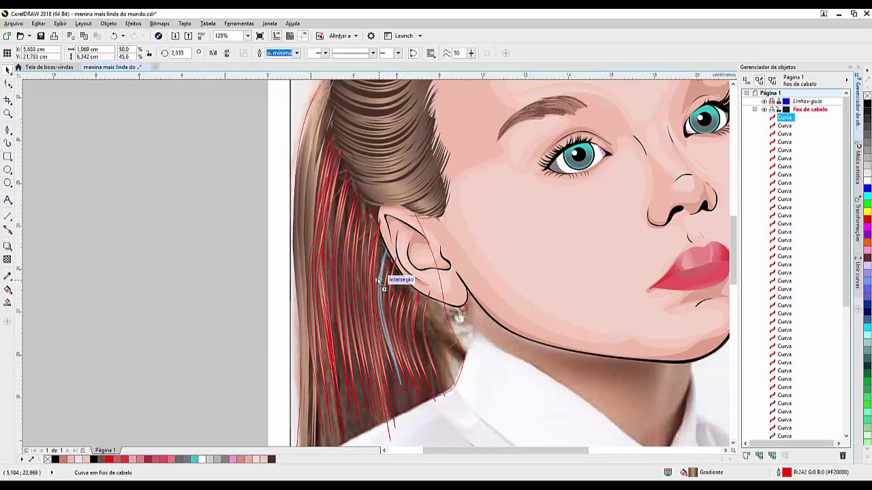
pyautogui.moveTo(379, 280); pyautogui.dragTo(481, 426)
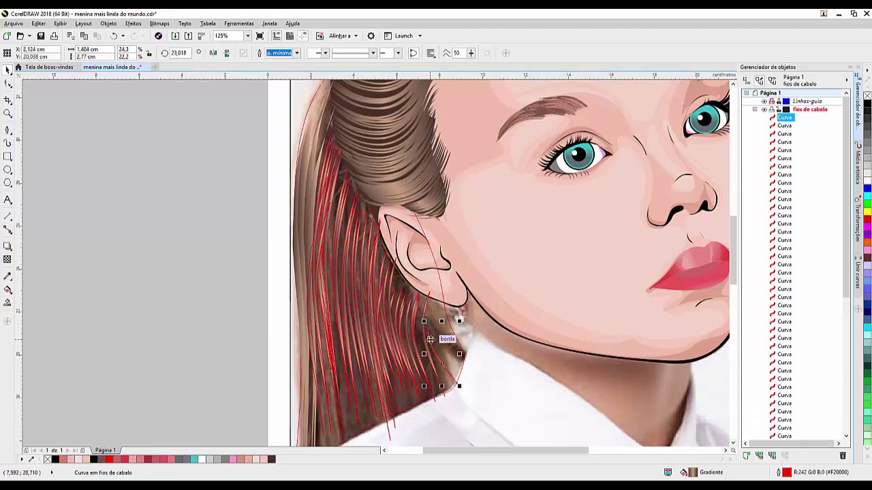
pyautogui.scroll(2, 381, 220)
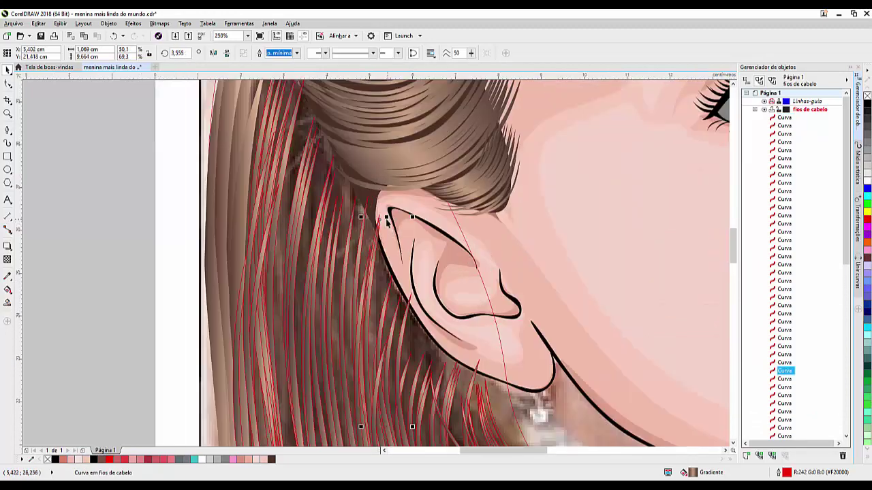
pyautogui.click(382, 217)
# Step: Select all 65 strand curves in the fios de cabelo layer for grouping
pyautogui.scroll(-2, 469, 392)
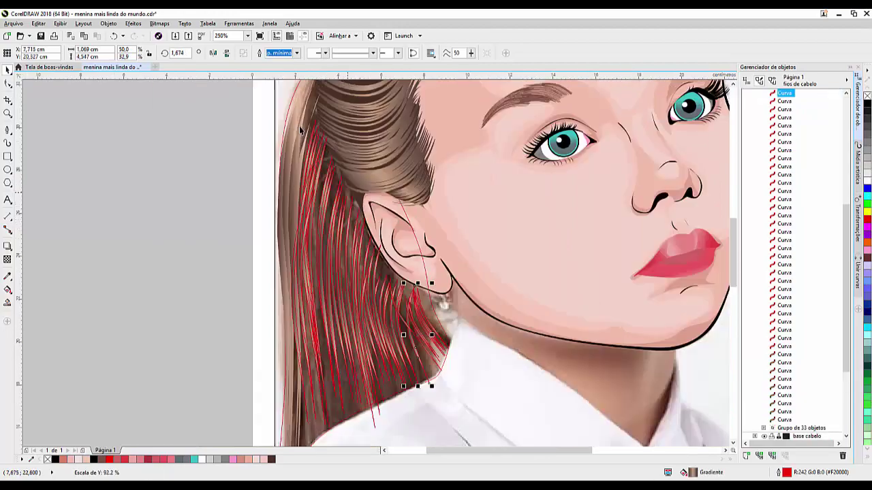
pyautogui.scroll(3, 356, 133)
pyautogui.scroll(-1, 315, 136)
pyautogui.scroll(5, 791, 155)
pyautogui.click(790, 155)
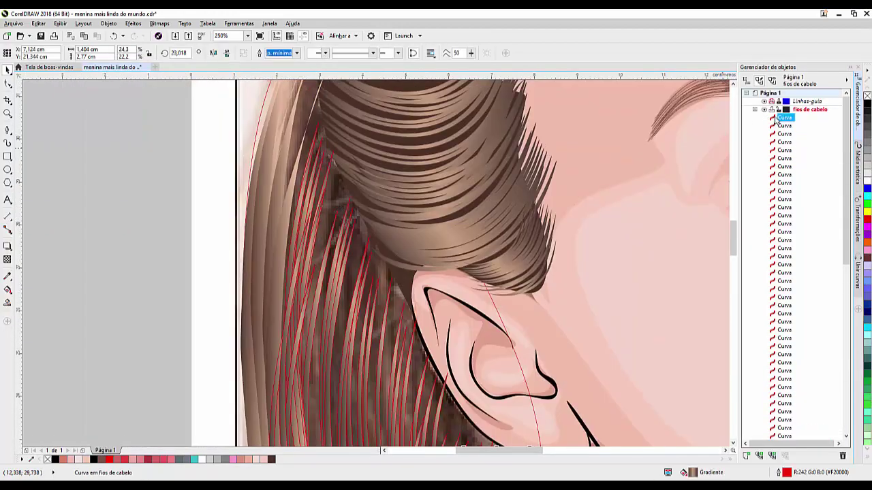
pyautogui.scroll(-5, 790, 204)
pyautogui.keyDown('shift'); pyautogui.click(783, 322); pyautogui.keyUp('shift')
pyautogui.scroll(-3, 750, 197)
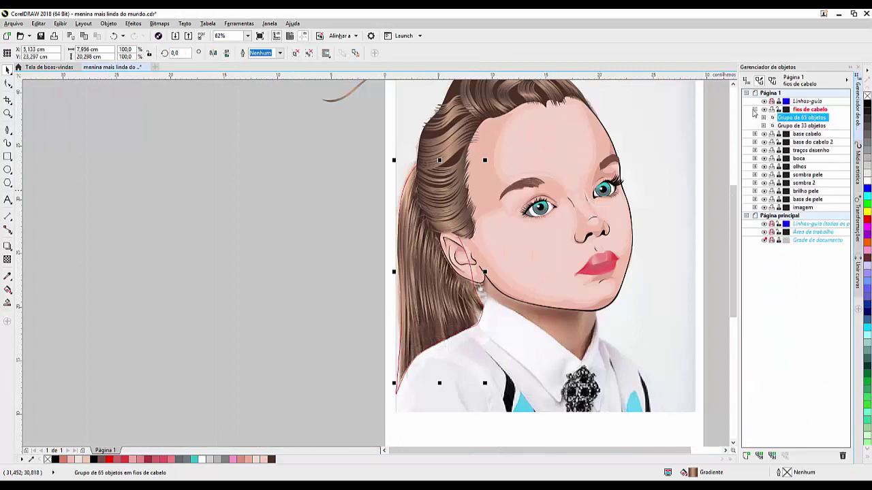
# Step: Move the base do cabelo 2 layer down beneath base de pele
pyautogui.click(795, 134)
pyautogui.moveTo(811, 126); pyautogui.dragTo(805, 140)
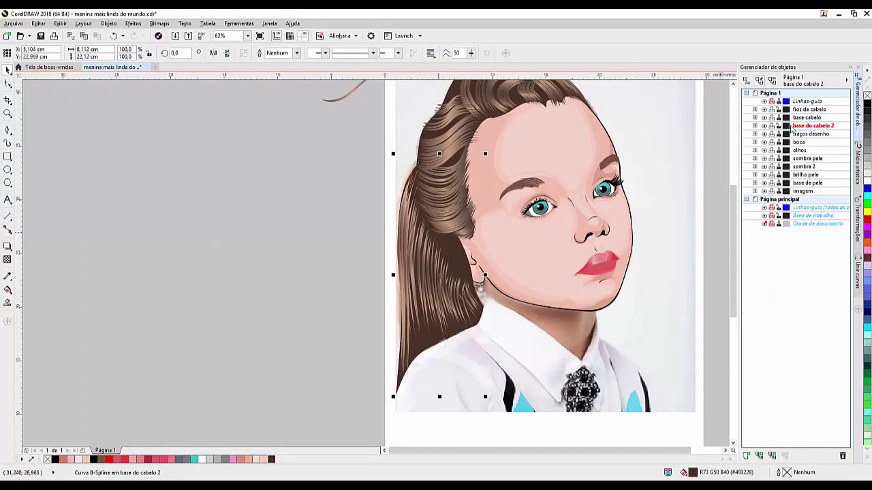
pyautogui.moveTo(816, 184); pyautogui.dragTo(814, 183)
pyautogui.scroll(-1, 364, 196)
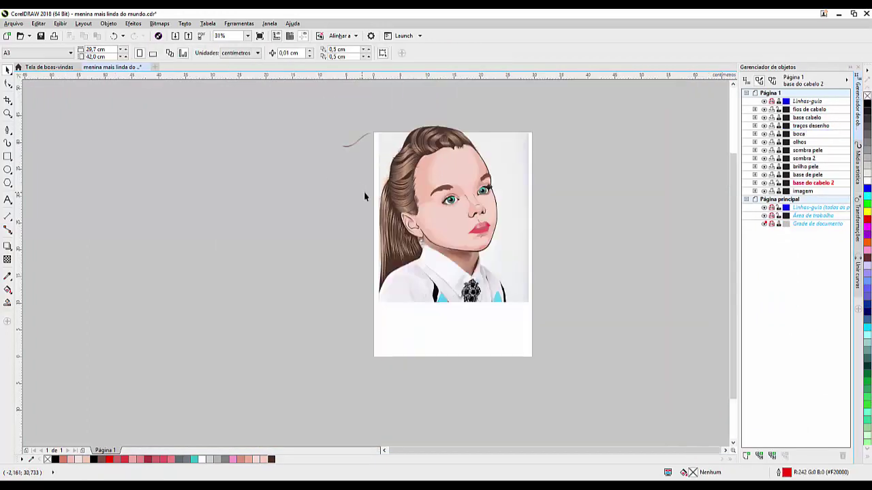
pyautogui.scroll(1, 444, 242)
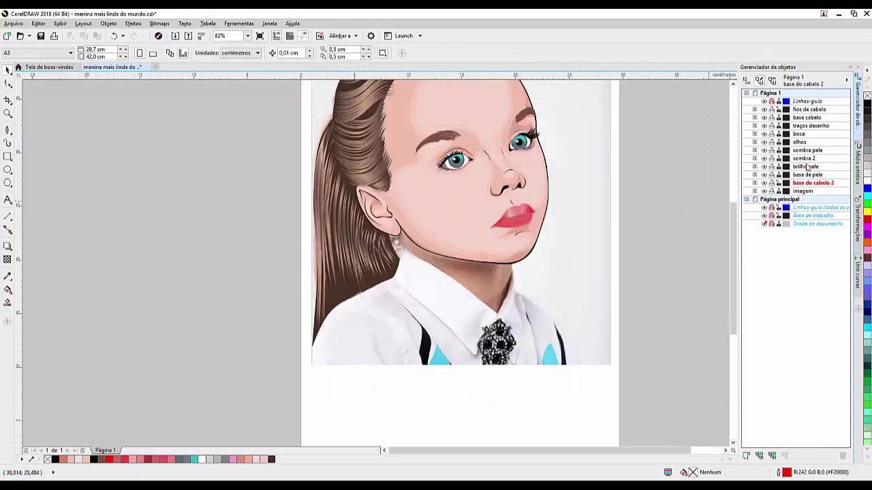
# Step: Pick the B-Spline tool with a black outline and activate the traços desenho layer
pyautogui.click(8, 129)
pyautogui.click(41, 167)
pyautogui.press('F12')
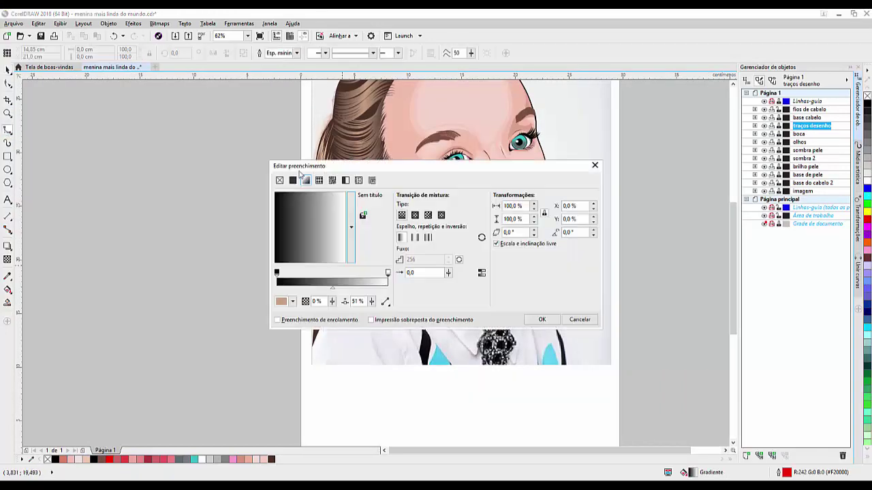
pyautogui.press('Return')
pyautogui.scroll(1, 426, 258)
pyautogui.scroll(-1, 320, 253)
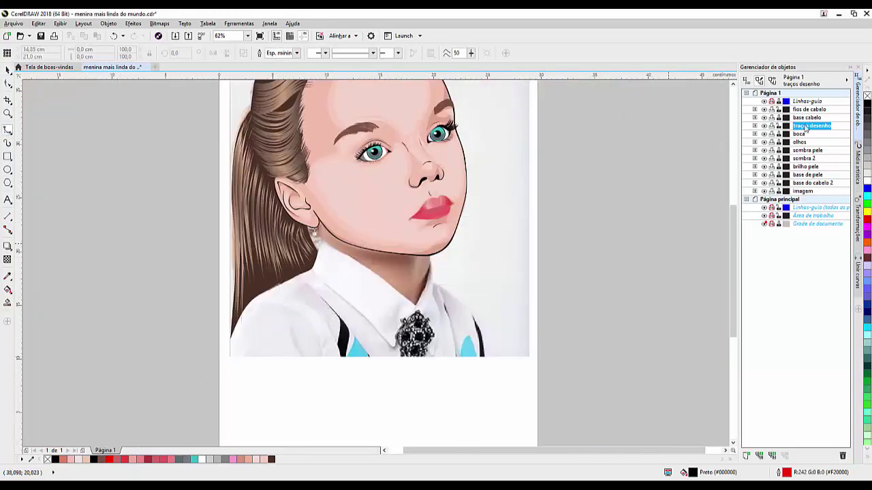
pyautogui.click(806, 128)
pyautogui.scroll(2, 360, 248)
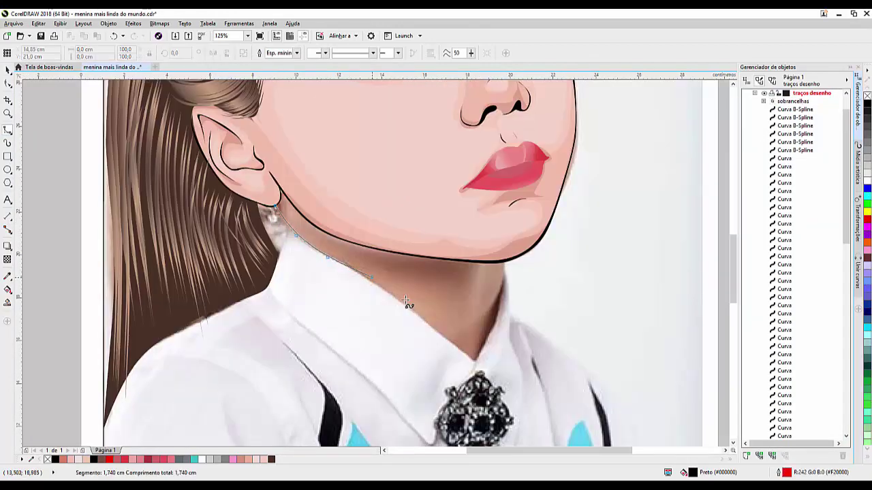
# Step: Finish the jaw-and-neck stroke and draw a stroke along the hair edge down the shoulder
pyautogui.doubleClick(505, 263)
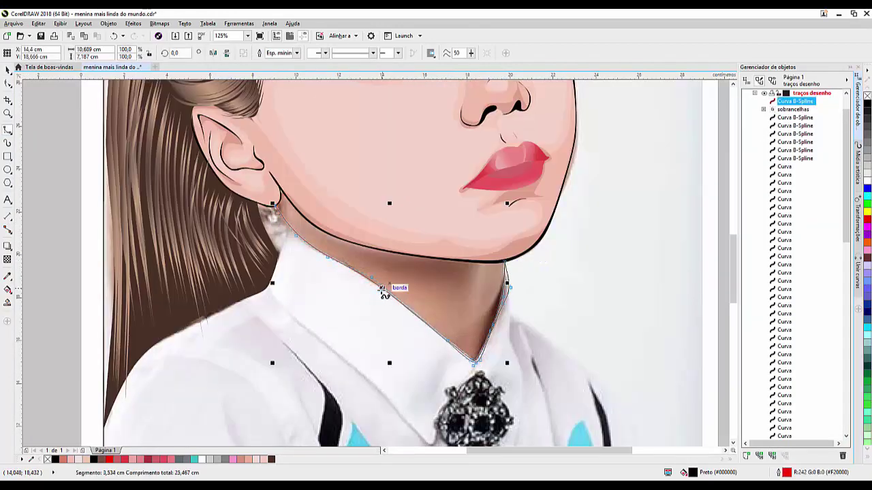
pyautogui.click(277, 213)
pyautogui.click(286, 226)
pyautogui.click(276, 260)
pyautogui.click(262, 294)
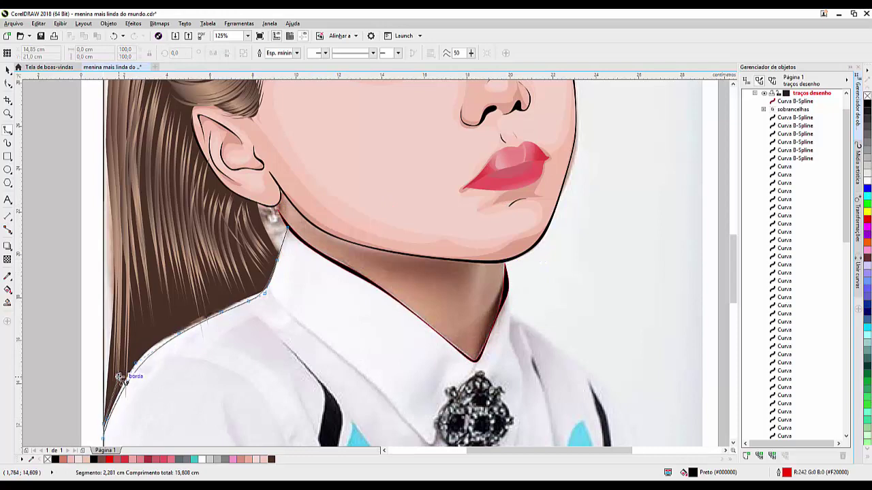
pyautogui.doubleClick(285, 236)
pyautogui.scroll(-3, 284, 236)
pyautogui.scroll(3, 381, 300)
# Step: Draw black strokes along the left and right edges of the collar
pyautogui.click(274, 223)
pyautogui.click(329, 263)
pyautogui.click(390, 319)
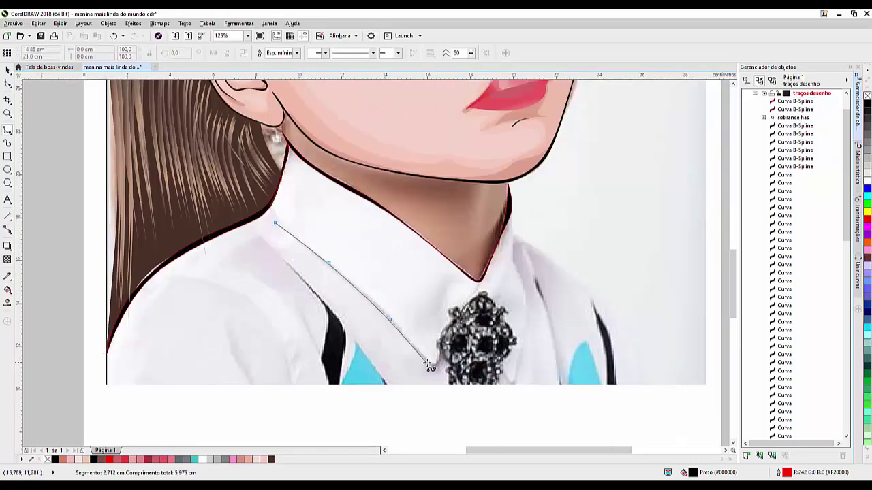
pyautogui.doubleClick(436, 357)
pyautogui.click(509, 208)
pyautogui.click(513, 272)
pyautogui.click(526, 330)
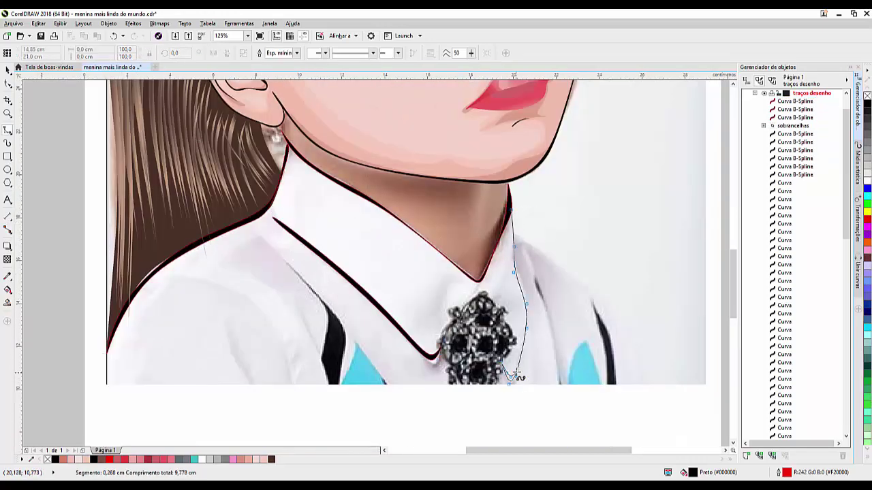
pyautogui.doubleClick(512, 211)
# Step: Draw a stroke down the right side of the shirt
pyautogui.click(509, 203)
pyautogui.click(555, 263)
pyautogui.click(592, 293)
pyautogui.click(617, 323)
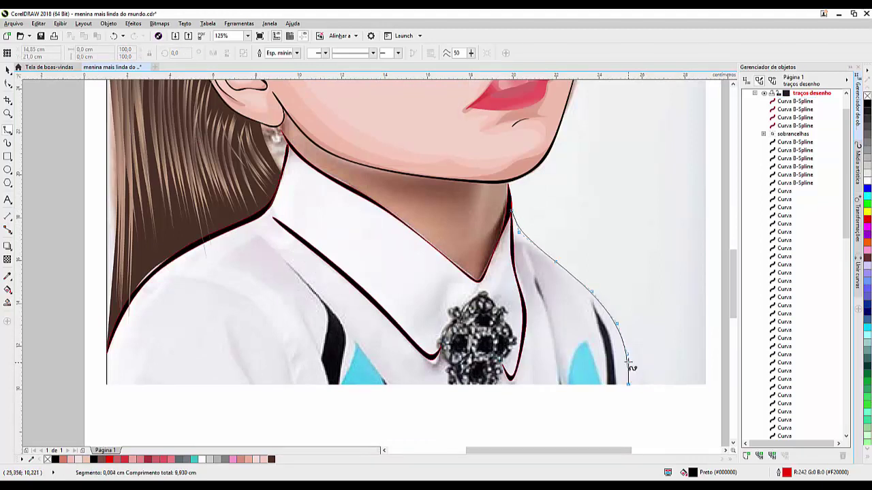
pyautogui.doubleClick(522, 242)
# Step: Draw three fold lines on the left side of the shirt
pyautogui.click(174, 276)
pyautogui.click(241, 291)
pyautogui.click(278, 323)
pyautogui.click(291, 383)
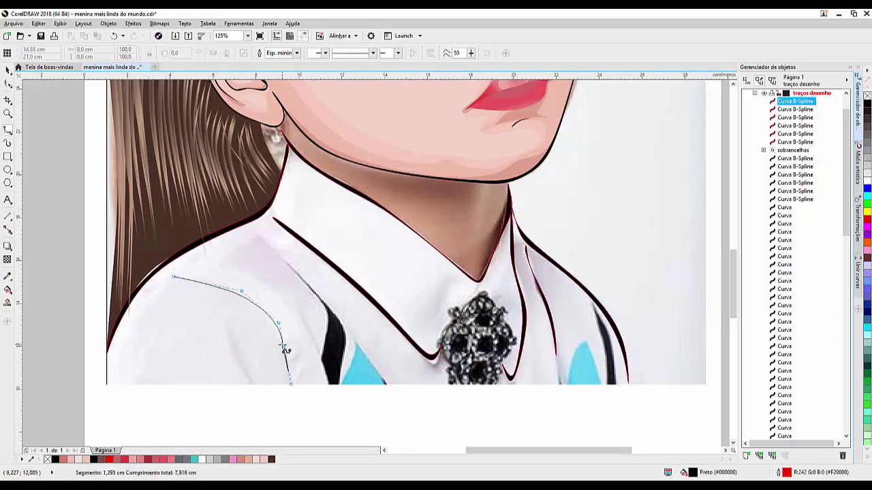
pyautogui.doubleClick(288, 372)
pyautogui.click(229, 323)
pyautogui.doubleClick(250, 371)
pyautogui.click(259, 276)
pyautogui.click(293, 303)
pyautogui.doubleClick(306, 333)
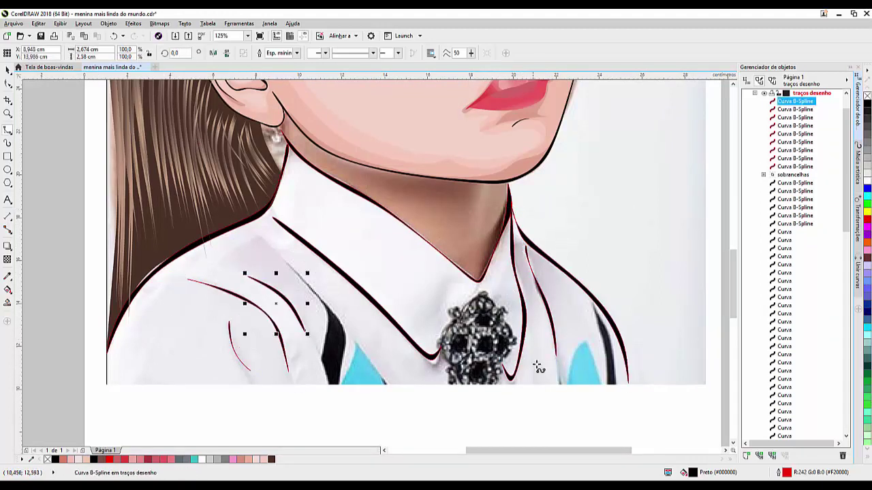
# Step: Select the ten new strokes and send them behind the eyebrows group
pyautogui.scroll(-4, 443, 283)
pyautogui.keyDown('shift'); pyautogui.click(795, 174); pyautogui.keyUp('shift')
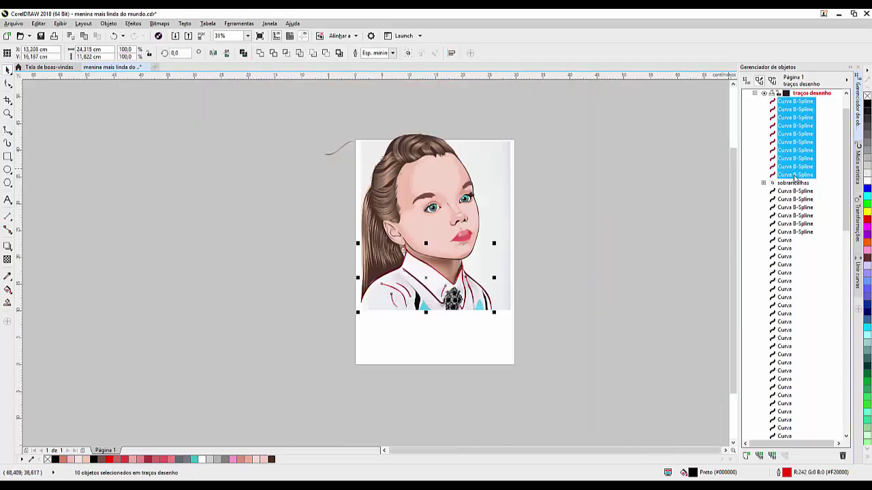
pyautogui.hotkey('shift', 'F2')
pyautogui.scroll(-2, 629, 306)
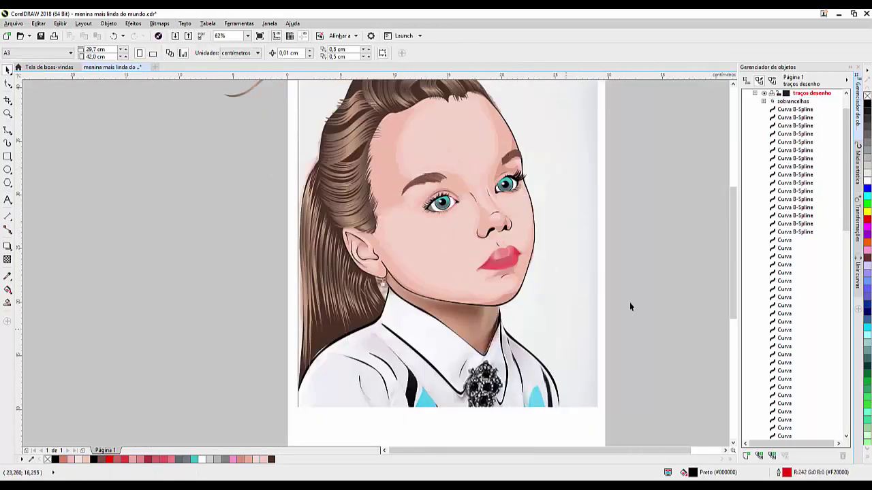
# Step: Outline the shirt on the imagem layer's reference photo to crop it out
pyautogui.click(778, 192)
pyautogui.click(804, 198)
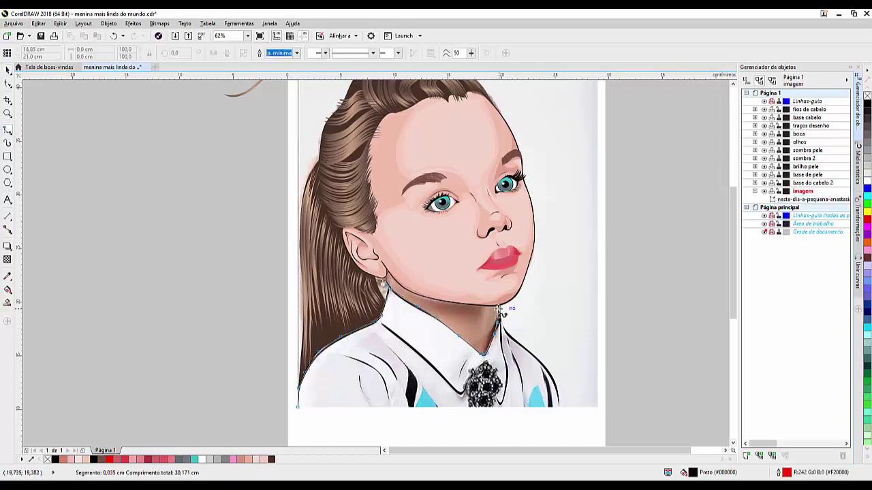
pyautogui.click(298, 408)
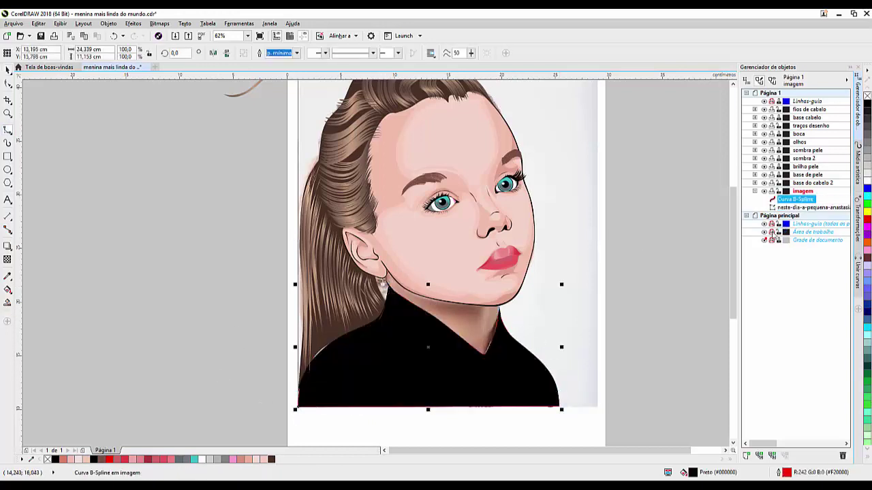
pyautogui.click(8, 71)
pyautogui.moveTo(323, 406); pyautogui.dragTo(49, 327)
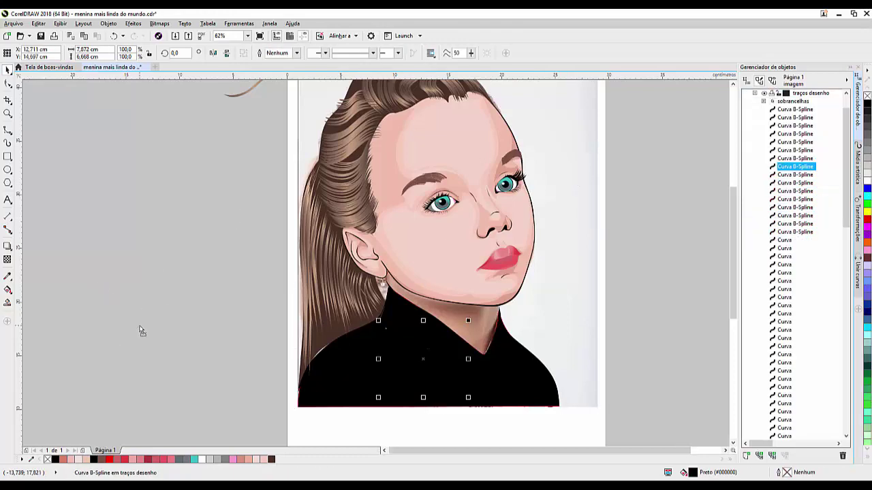
# Step: Trace the shirt bitmap with Trace Bitmap as a Detailed Logo
pyautogui.click(409, 307)
pyautogui.click(327, 52)
pyautogui.click(422, 113)
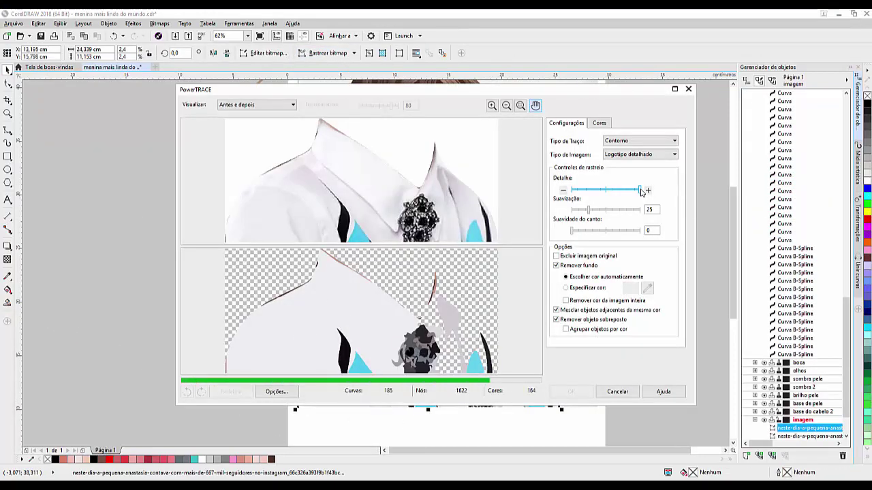
# Step: Accept the PowerTRACE result, move the stray curve out of the traced group, and remove its fill
pyautogui.press('Return')
pyautogui.click(8, 129)
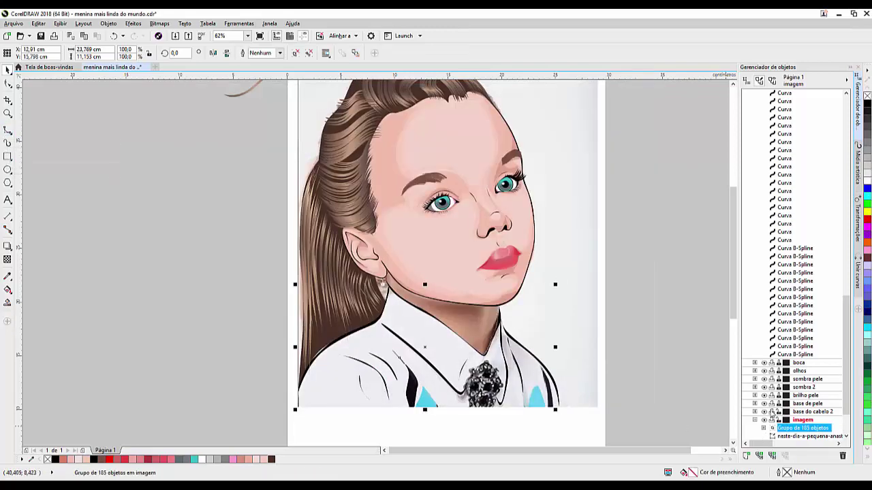
pyautogui.doubleClick(496, 344)
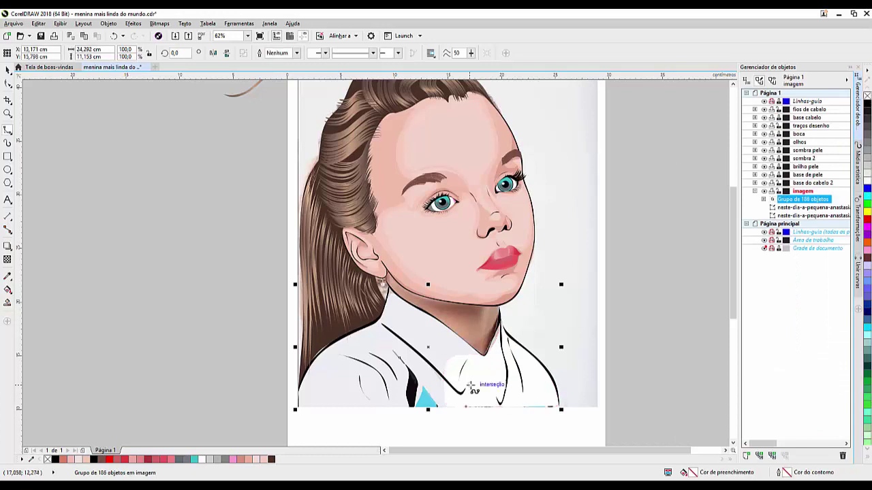
pyautogui.click(763, 199)
pyautogui.click(803, 101)
pyautogui.moveTo(809, 426); pyautogui.dragTo(809, 428)
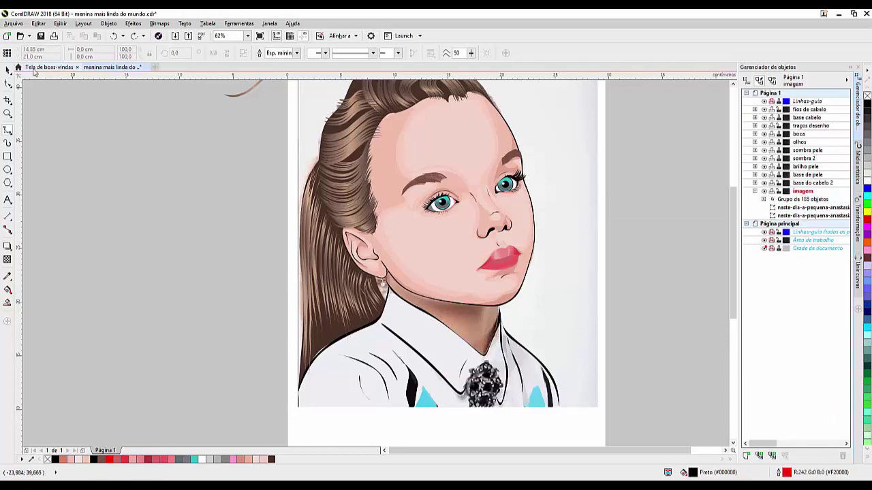
pyautogui.click(772, 193)
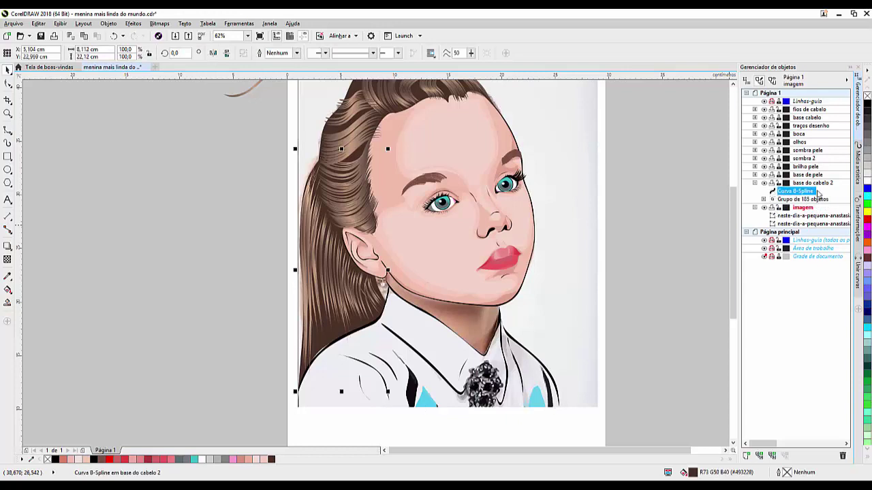
pyautogui.click(867, 99)
# Step: Move the traced shirt group onto a new 'roupa' layer and delete the leftover bitmap
pyautogui.click(806, 199)
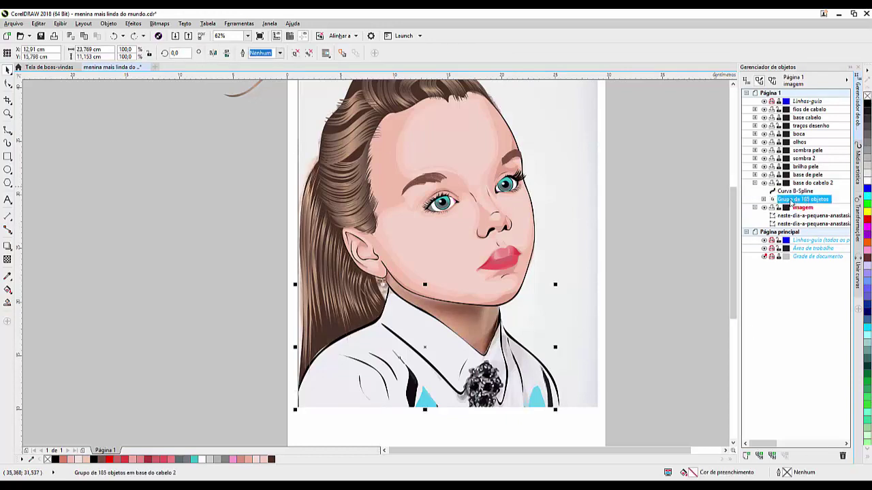
pyautogui.write('roupa')
pyautogui.press('Return')
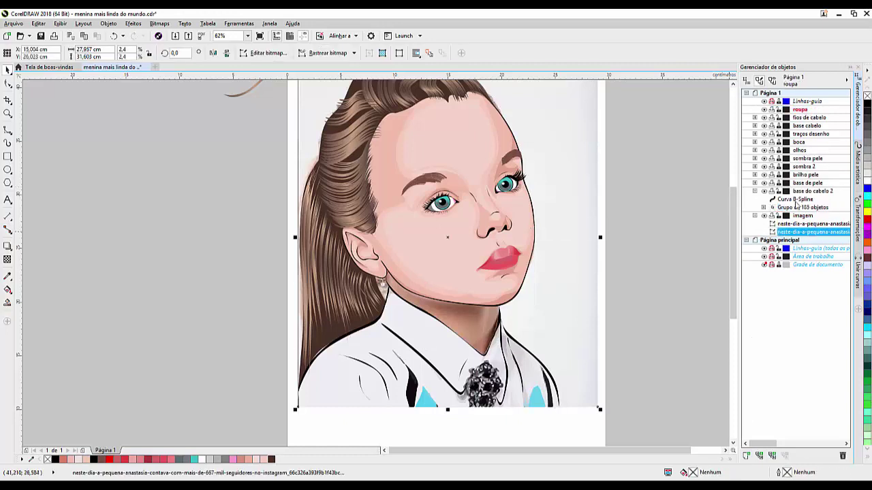
pyautogui.moveTo(802, 207); pyautogui.dragTo(801, 109)
pyautogui.click(790, 207)
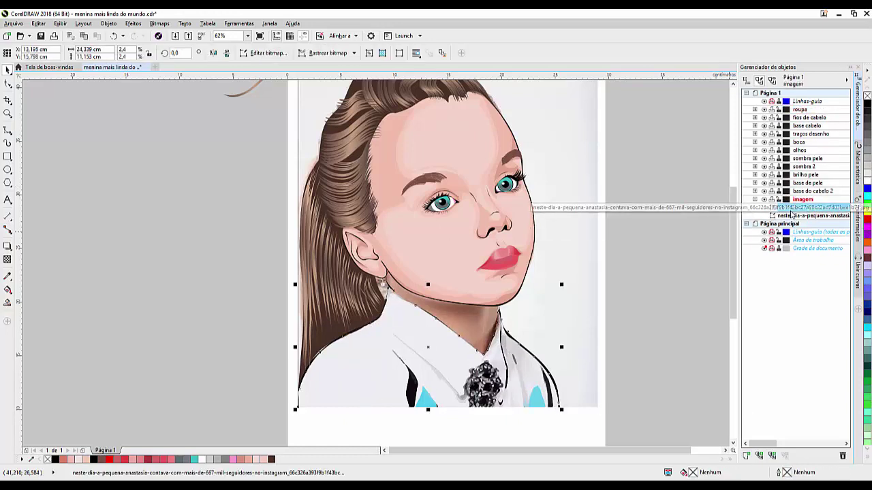
pyautogui.press('Delete')
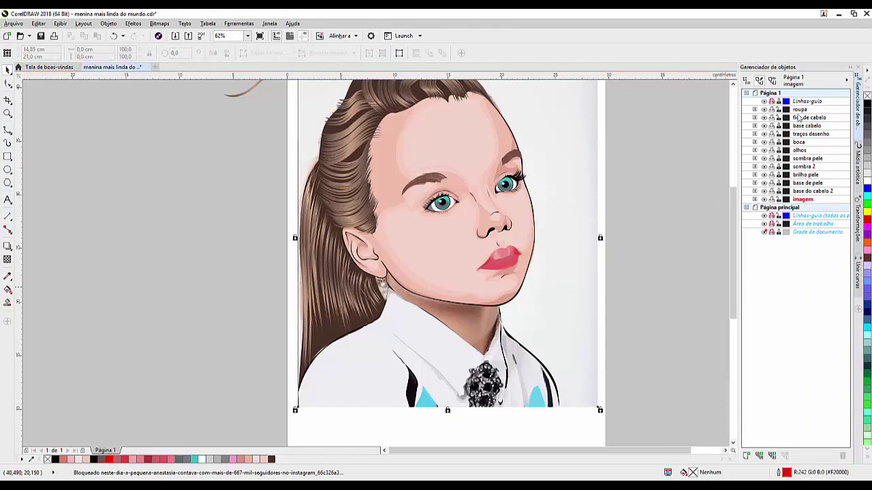
# Step: Move the roupa layer below base do cabelo 2 and make base de pele active
pyautogui.scroll(2, 463, 272)
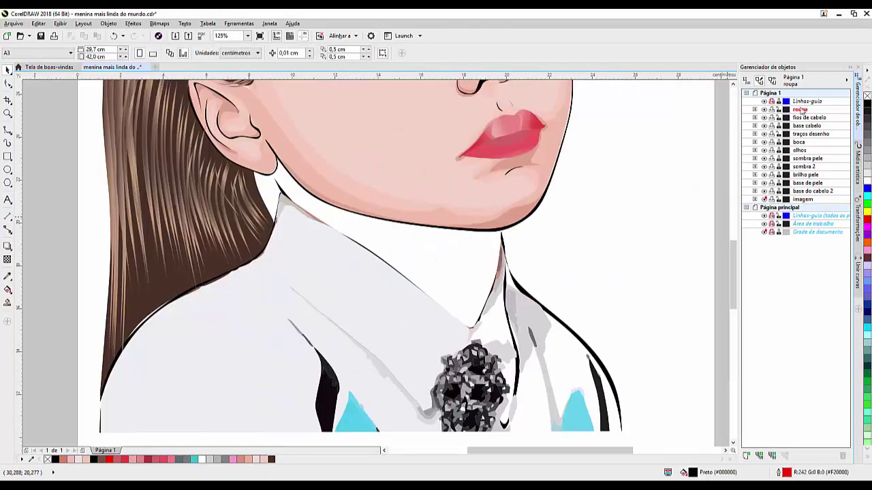
pyautogui.moveTo(806, 142); pyautogui.dragTo(801, 196)
pyautogui.scroll(-2, 466, 182)
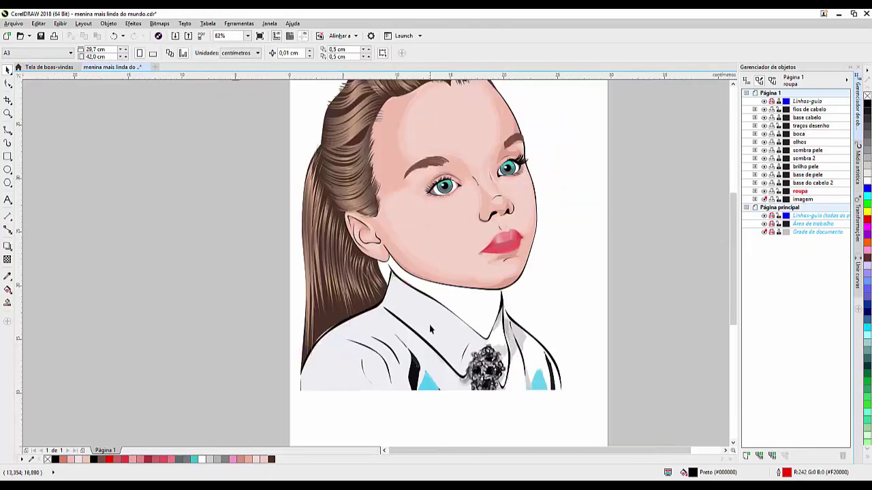
pyautogui.press('F5')
pyautogui.click(804, 177)
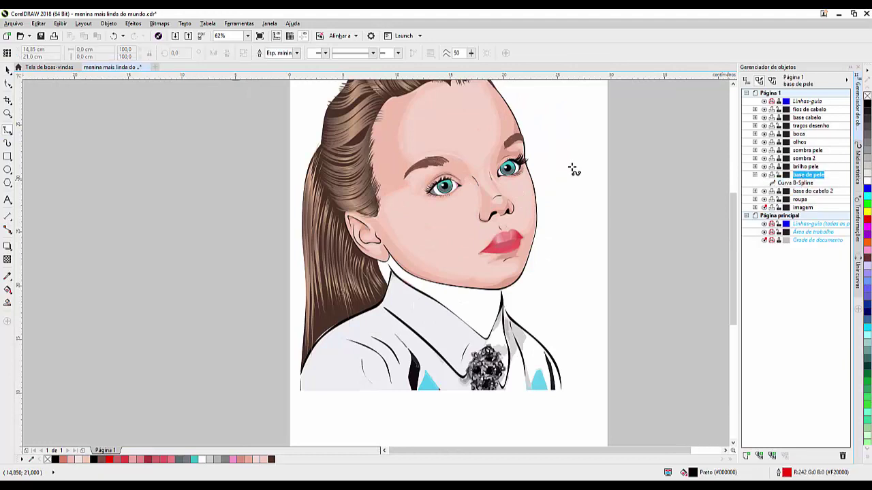
# Step: Close the skin-base curve, then trace a jaw-and-neck shadow on sombra pele filled with sampled skin pink
pyautogui.scroll(2, 353, 238)
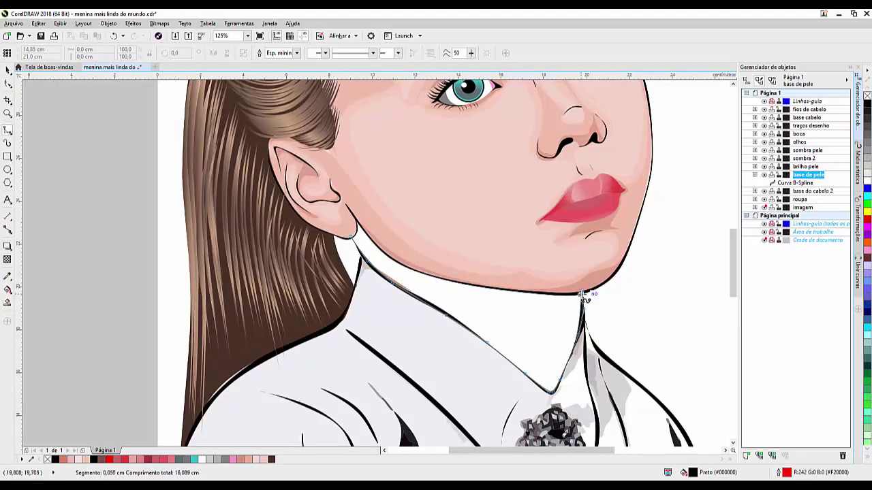
pyautogui.click(353, 232)
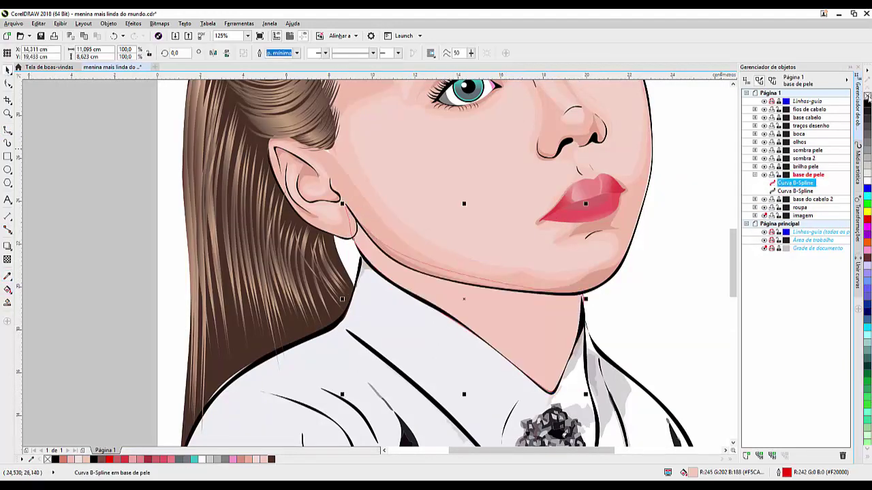
pyautogui.press('F3')
pyautogui.click(807, 150)
pyautogui.scroll(2, 463, 298)
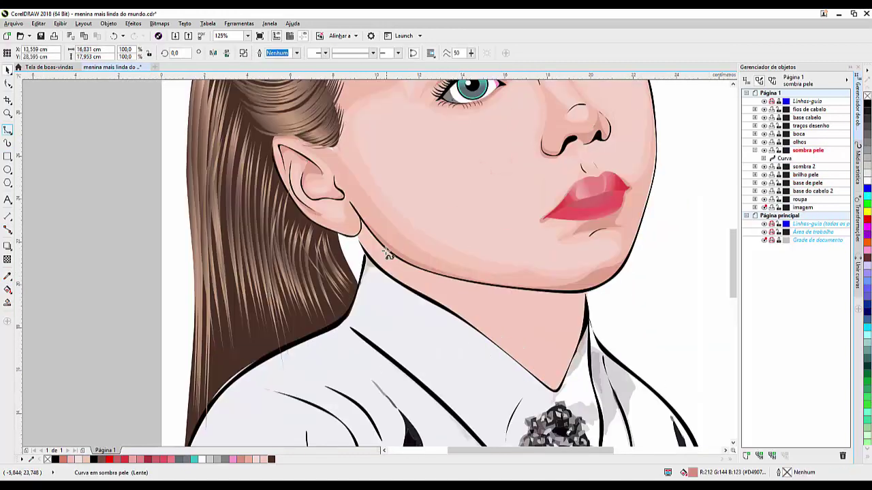
pyautogui.moveTo(374, 234); pyautogui.dragTo(544, 353)
pyautogui.click(374, 234)
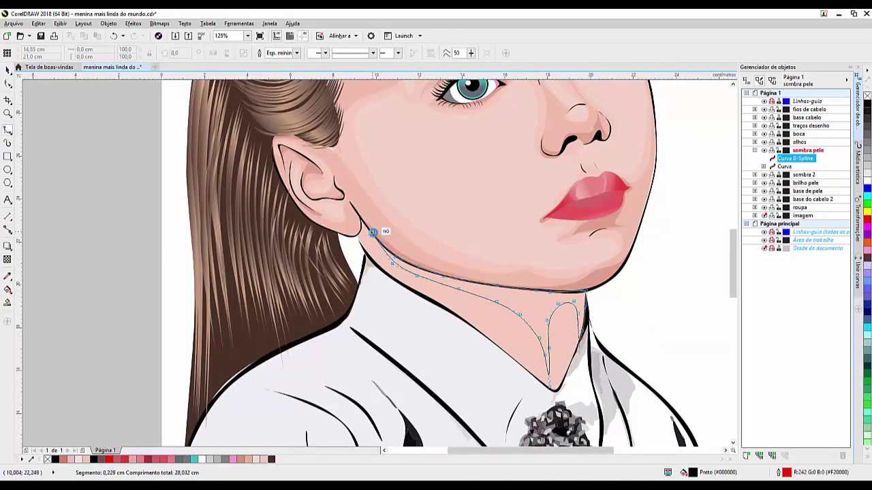
pyautogui.press('i')
pyautogui.click(320, 178)
pyautogui.click(517, 321)
pyautogui.press('F3')
# Step: Draw a second neck shadow on the sombra 2 layer and fill it with sampled skin pink
pyautogui.scroll(2, 488, 269)
pyautogui.press('F5')
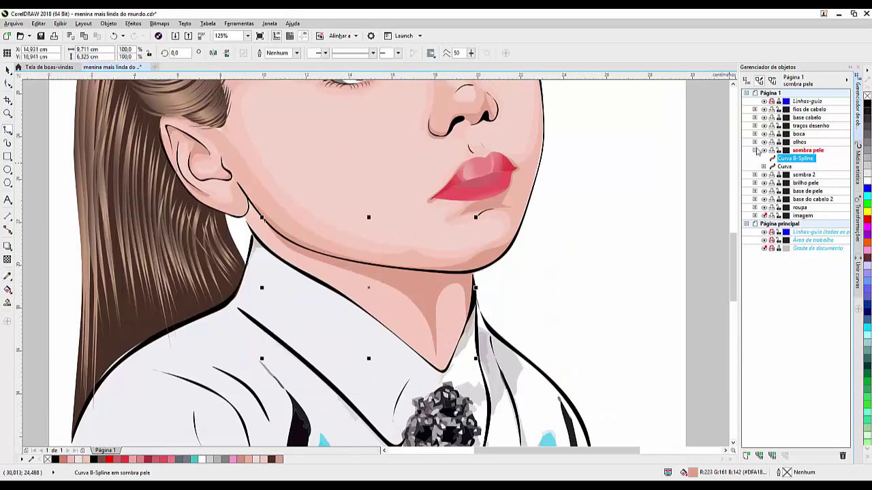
pyautogui.click(804, 175)
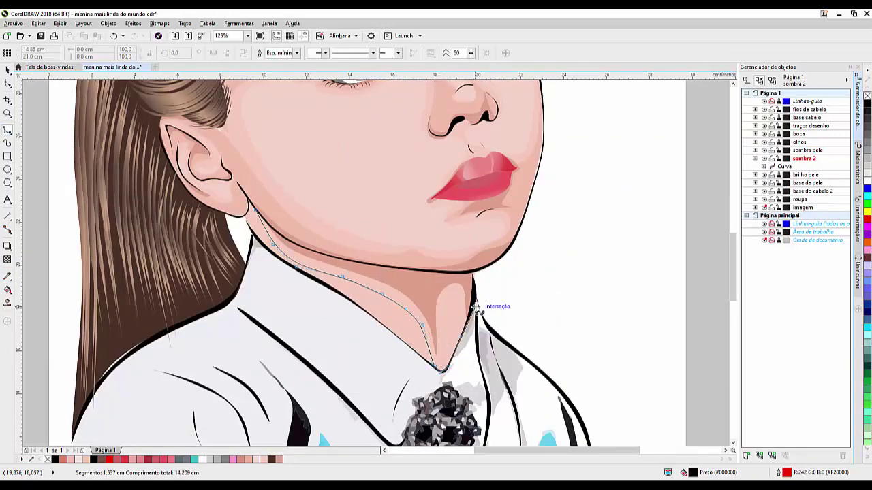
pyautogui.click(252, 204)
pyautogui.press('i')
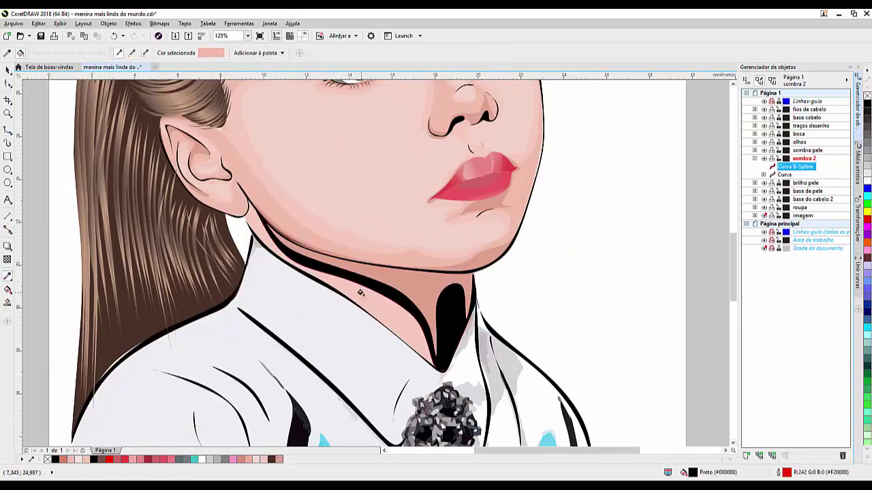
pyautogui.scroll(2, 341, 246)
pyautogui.scroll(-2, 345, 247)
pyautogui.click(345, 247)
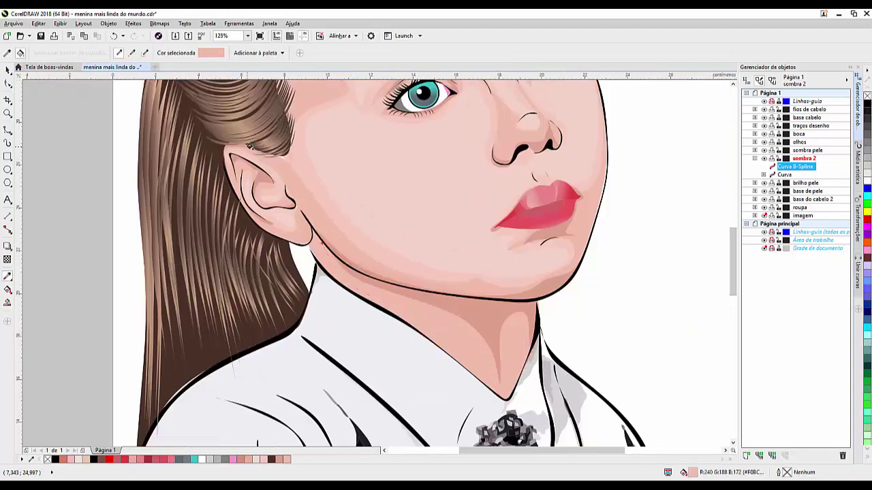
pyautogui.scroll(3, 250, 145)
pyautogui.scroll(-3, 204, 184)
# Step: Give the neck shadow a partly transparent uniform fill, then open the File menu
pyautogui.press('space')
pyautogui.press('F11')
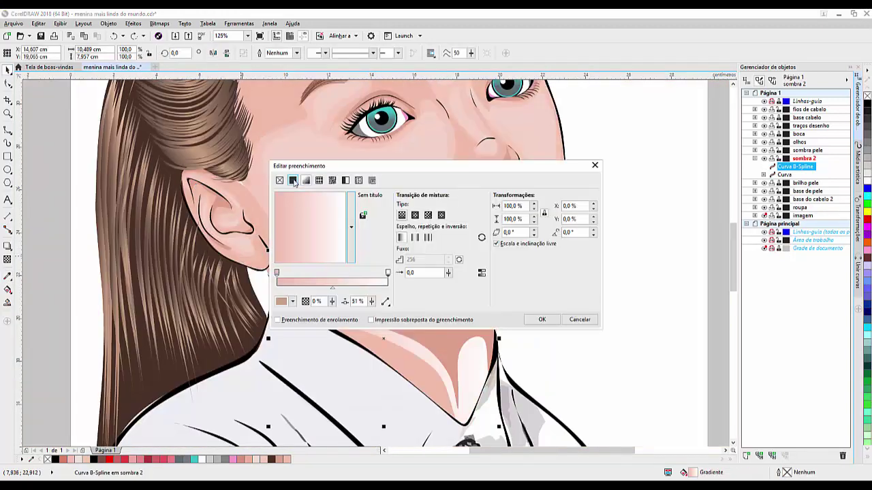
pyautogui.click(293, 180)
pyautogui.press('Return')
pyautogui.scroll(-1, 425, 297)
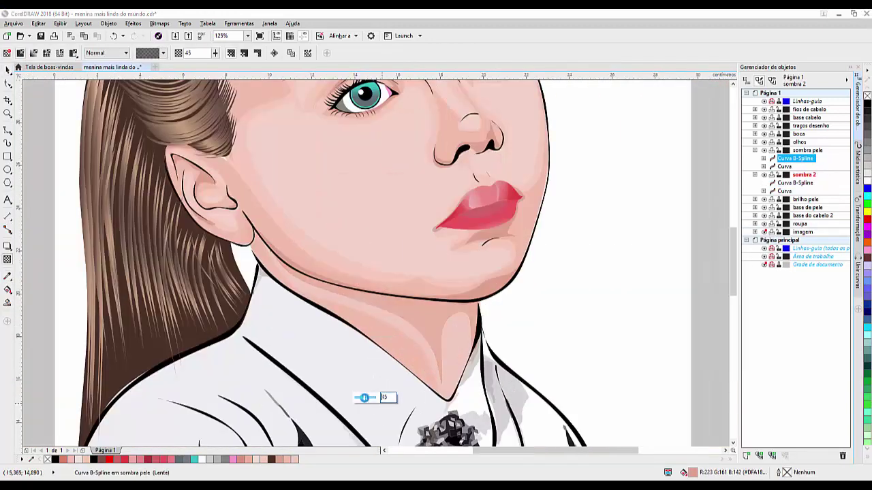
pyautogui.scroll(-3, 343, 209)
pyautogui.scroll(-2, 343, 208)
pyautogui.scroll(3, 343, 208)
pyautogui.click(13, 23)
# Step: Save the portrait drawing, then inspect the hair base shape's nodes
pyautogui.click(29, 115)
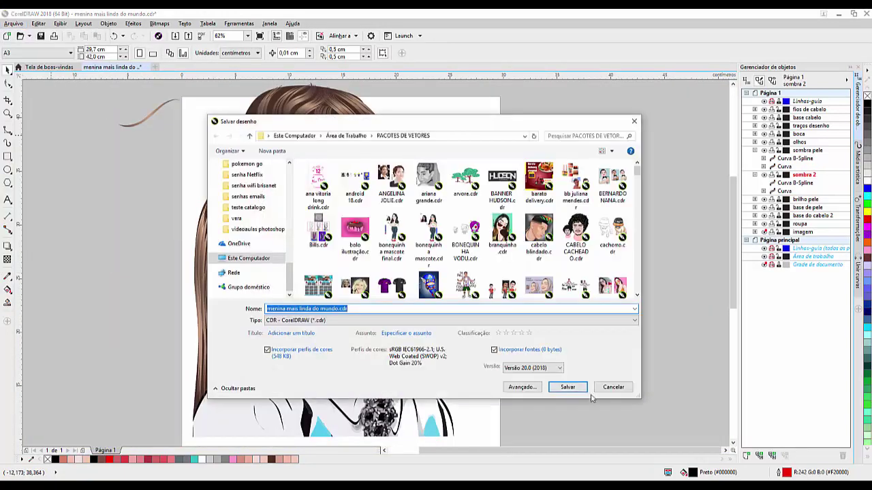
pyautogui.click(568, 387)
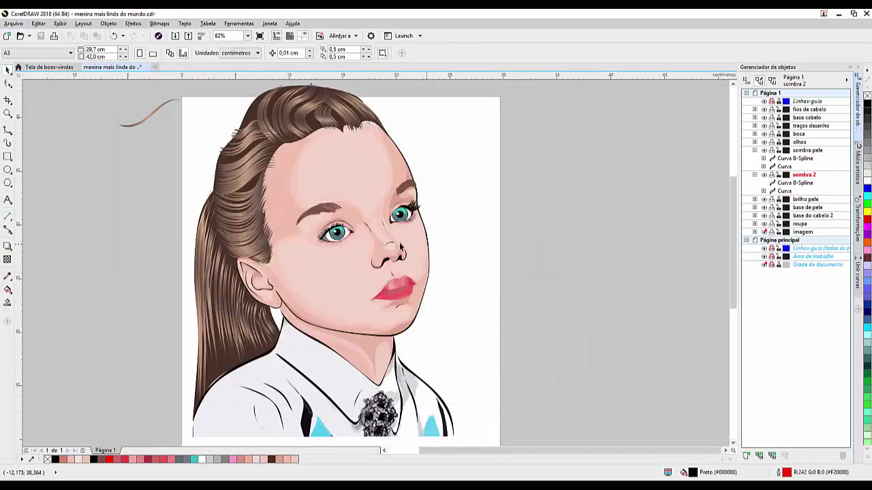
pyautogui.click(799, 120)
pyautogui.press('F10')
pyautogui.scroll(5, 276, 298)
pyautogui.scroll(-1, 276, 298)
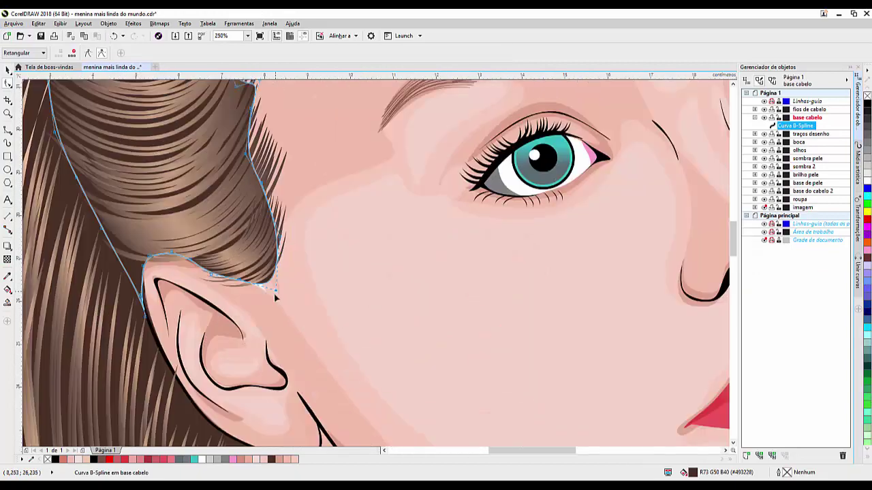
pyautogui.scroll(-3, 276, 298)
pyautogui.click(756, 96)
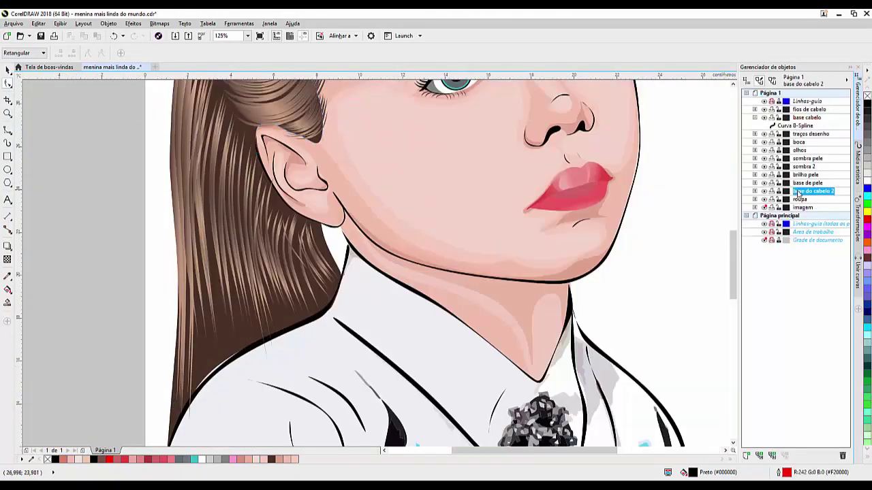
# Step: Ungroup the hair strand group and delete the stray strand lying left of the page
pyautogui.click(799, 191)
pyautogui.click(796, 190)
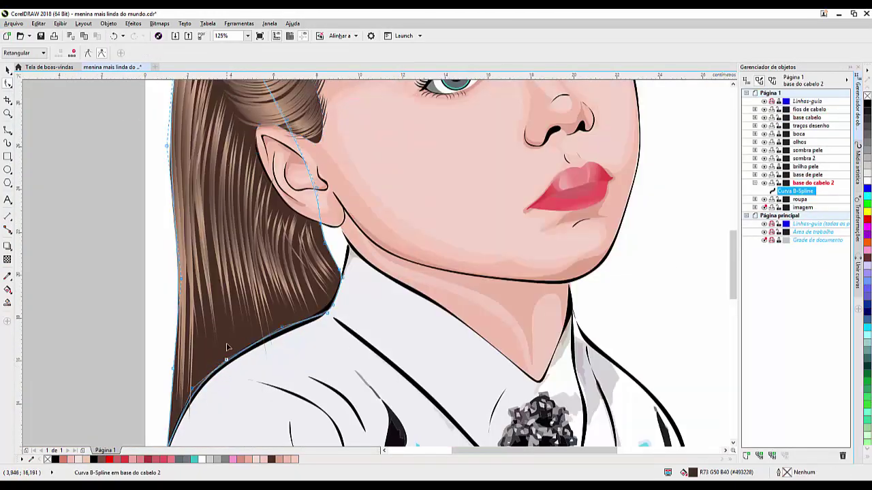
pyautogui.scroll(-5, 246, 159)
pyautogui.press('space')
pyautogui.click(206, 145)
pyautogui.scroll(5, 266, 177)
pyautogui.rightClick(260, 178)
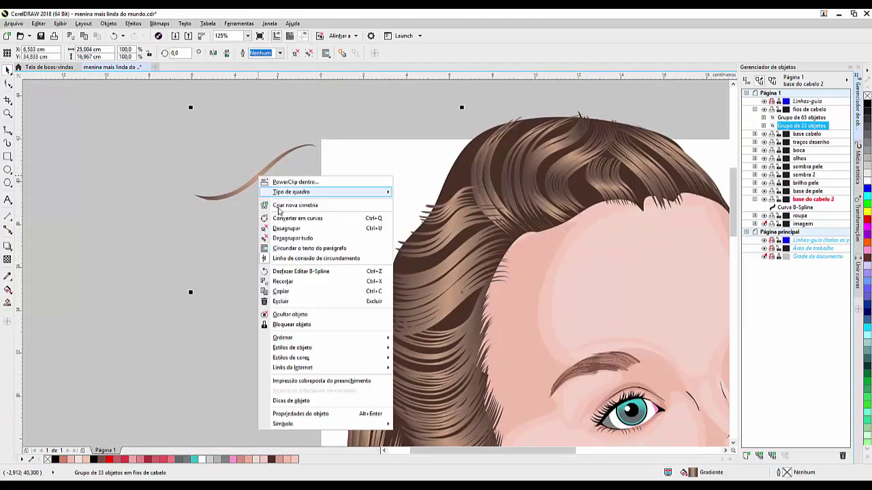
pyautogui.click(287, 228)
pyautogui.rightClick(246, 186)
pyautogui.click(239, 194)
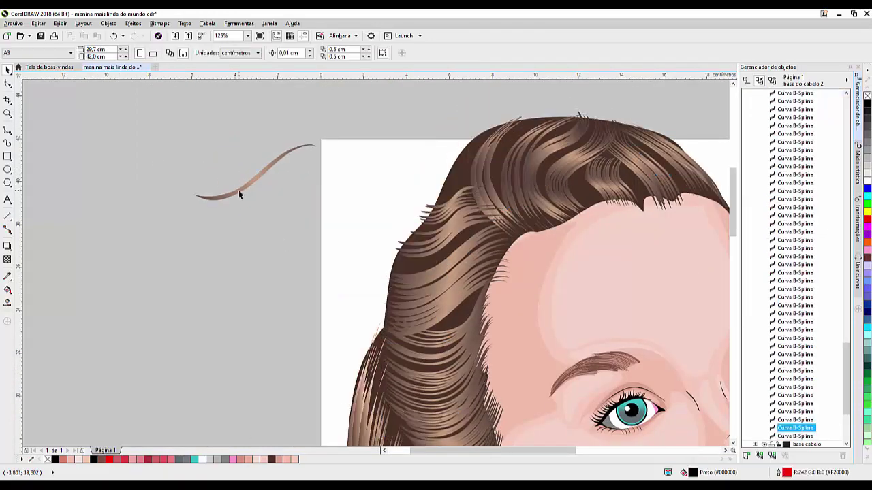
pyautogui.press('Delete')
# Step: Undo the accidental move of the strands into base do cabelo 2 and zoom out to the page
pyautogui.click(785, 128)
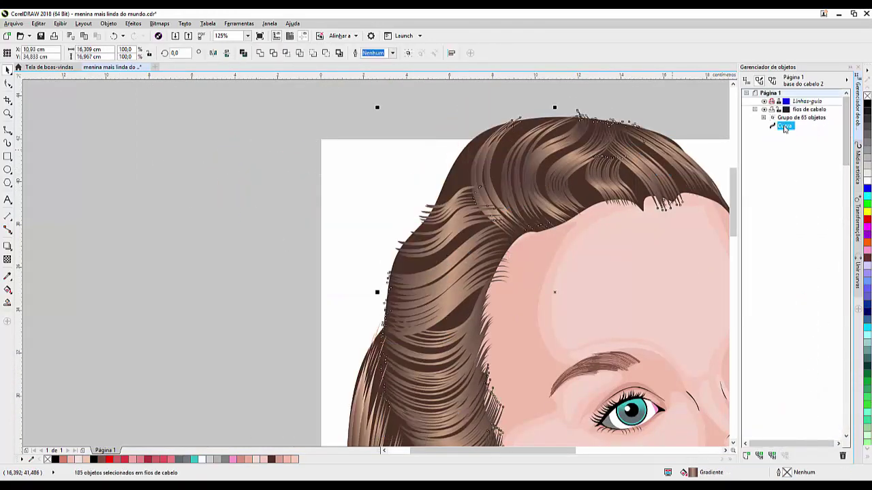
pyautogui.moveTo(785, 128); pyautogui.dragTo(806, 198)
pyautogui.hotkey('ctrl', 'z')
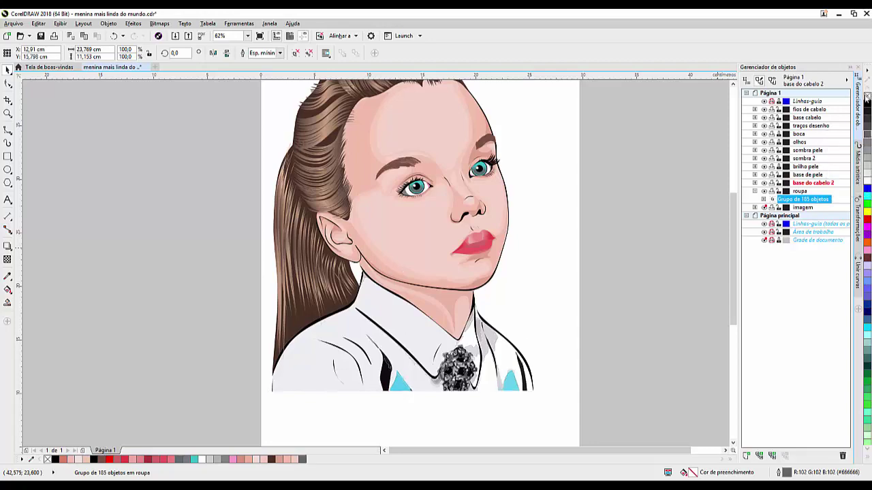
pyautogui.click(170, 223)
pyautogui.press('F3')
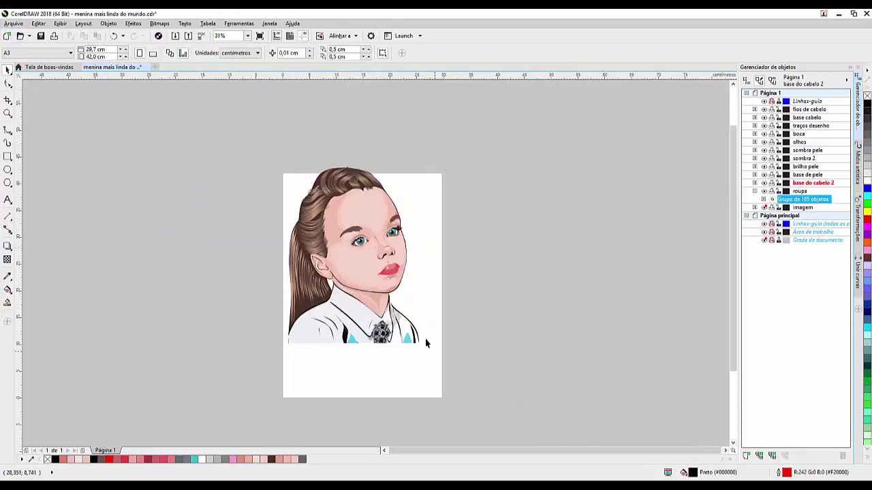
# Step: Copy the whole portrait into a new document and enlarge it to fill the page
pyautogui.hotkey('ctrl', 'a')
pyautogui.hotkey('ctrl', 'c')
pyautogui.hotkey('ctrl', 'n')
pyautogui.press('Return')
pyautogui.rightClick(237, 212)
pyautogui.click(253, 282)
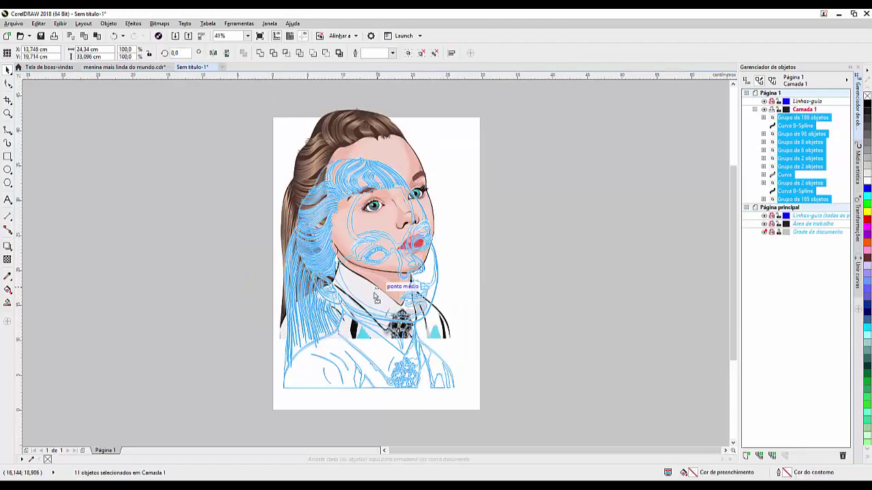
pyautogui.moveTo(376, 297); pyautogui.dragTo(373, 320)
pyautogui.moveTo(450, 179); pyautogui.dragTo(482, 127)
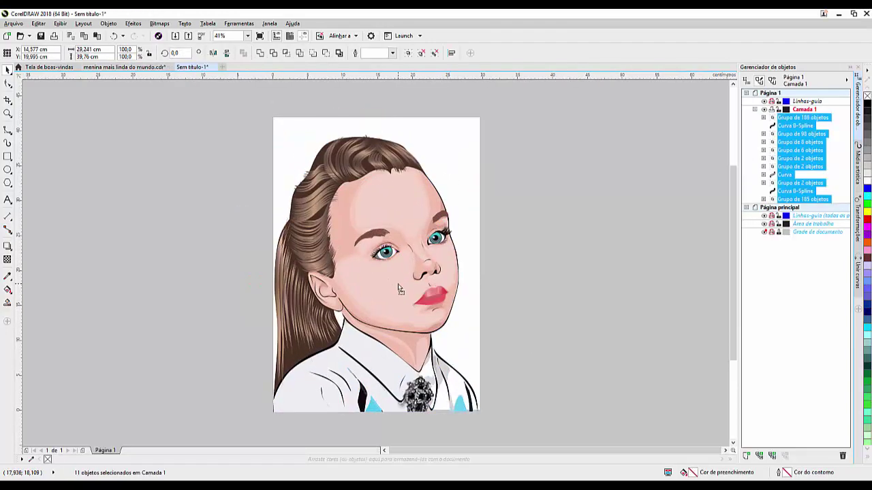
pyautogui.click(246, 232)
pyautogui.click(755, 109)
# Step: Add a page-sized pink-to-white gradient background rectangle and close a pale patch over the shirt
pyautogui.doubleClick(7, 156)
pyautogui.press('F11')
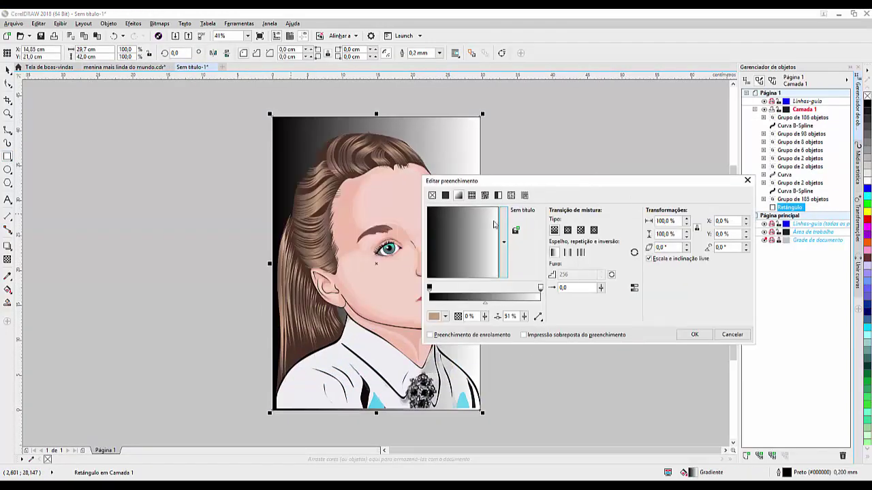
pyautogui.click(534, 287)
pyautogui.click(531, 341)
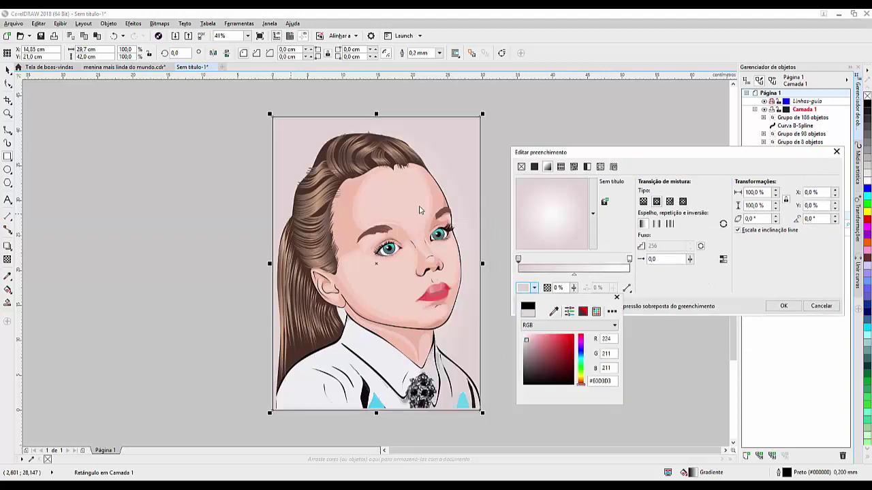
pyautogui.click(783, 306)
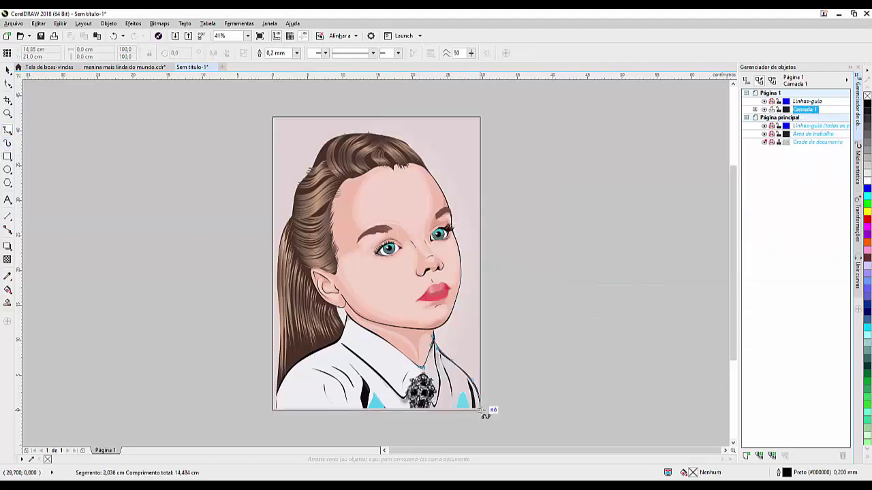
pyautogui.click(392, 402)
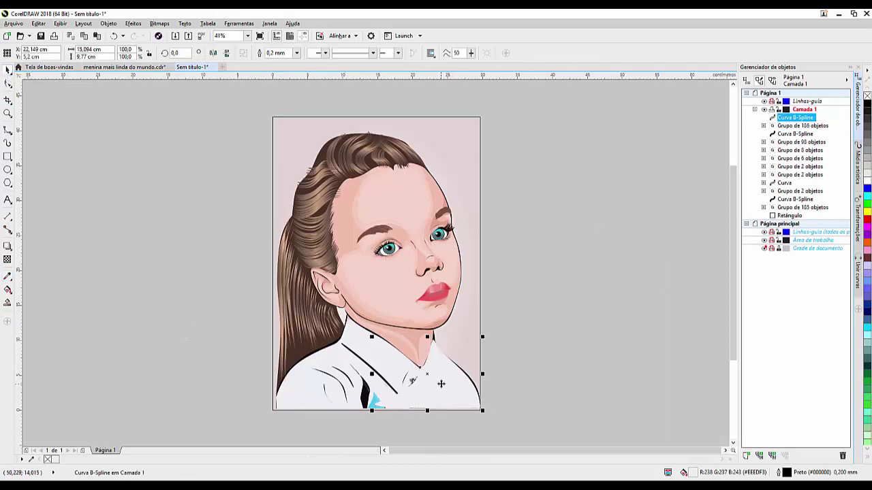
# Step: Type the artist's handle as text, enlarge it to about 57 pt, place it beside the neck and bold it
pyautogui.press('F8')
pyautogui.click(143, 243)
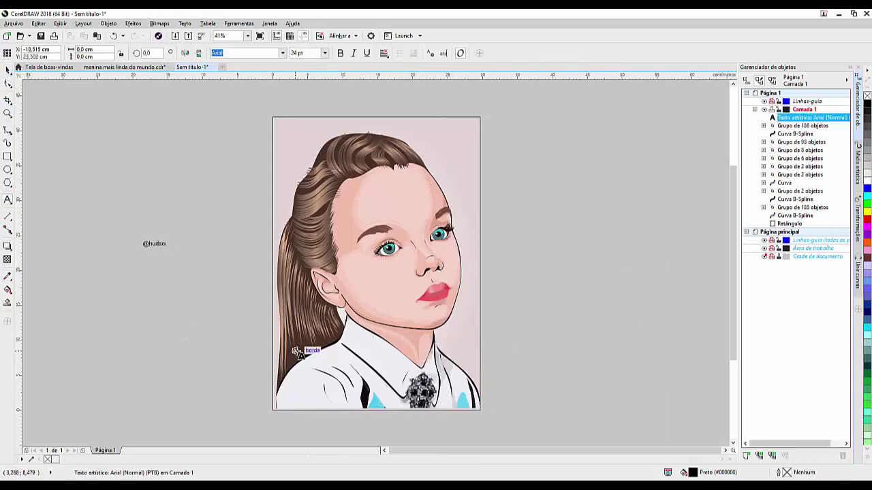
pyautogui.moveTo(136, 252); pyautogui.dragTo(293, 276)
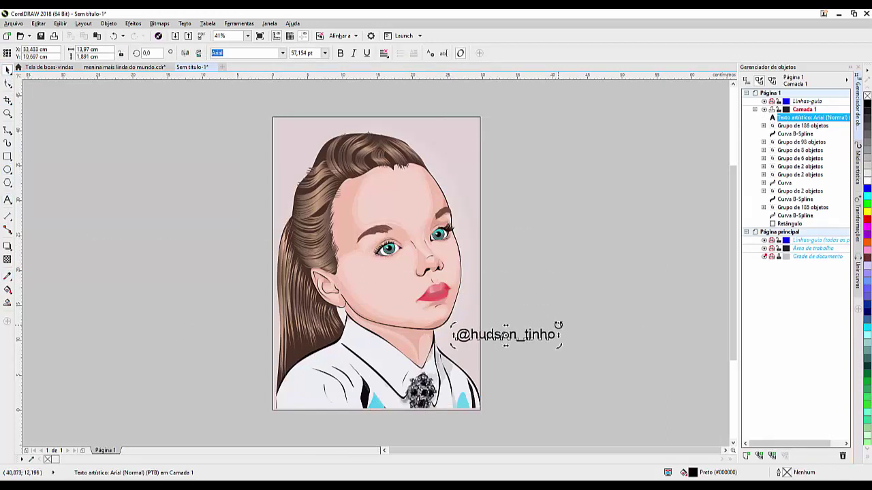
pyautogui.moveTo(508, 313)
pyautogui.mouseDown()
pyautogui.moveTo(485, 279)
pyautogui.moveTo(467, 380)
pyautogui.mouseUp()
pyautogui.scroll(3, 479, 368)
pyautogui.hotkey('ctrl', 'b')
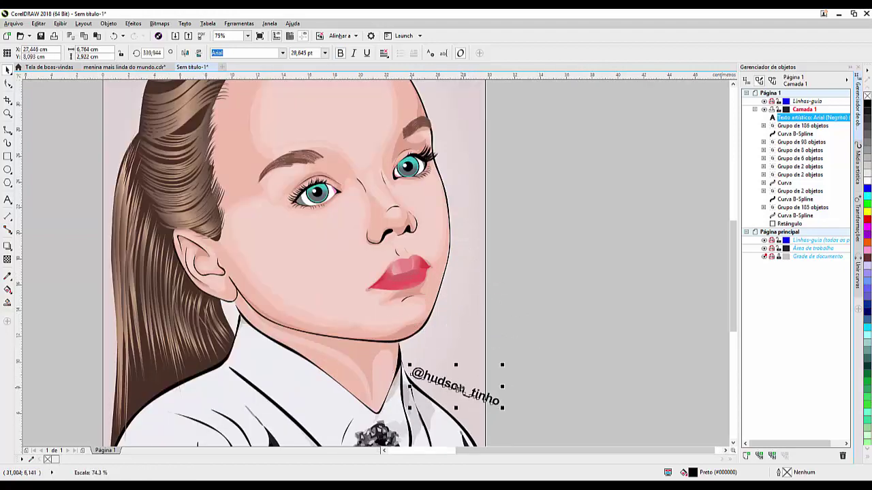